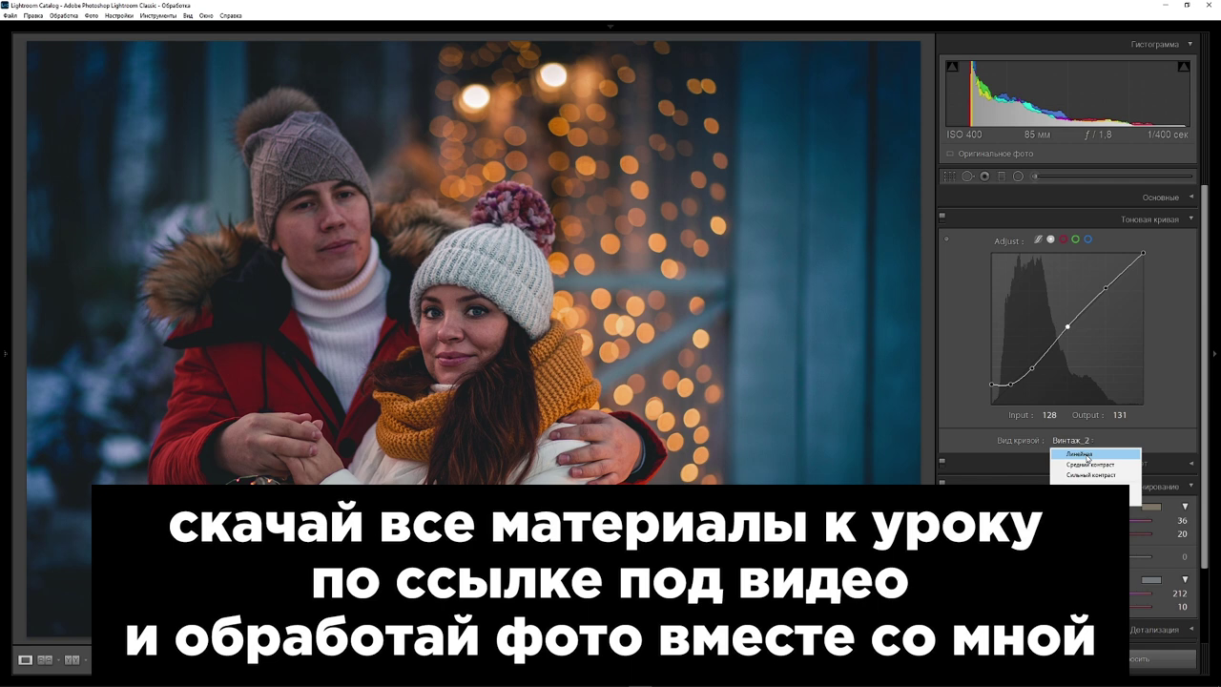
Set the overall Point Curve to Linear, removing the earlier contrast curve
click(1087, 455)
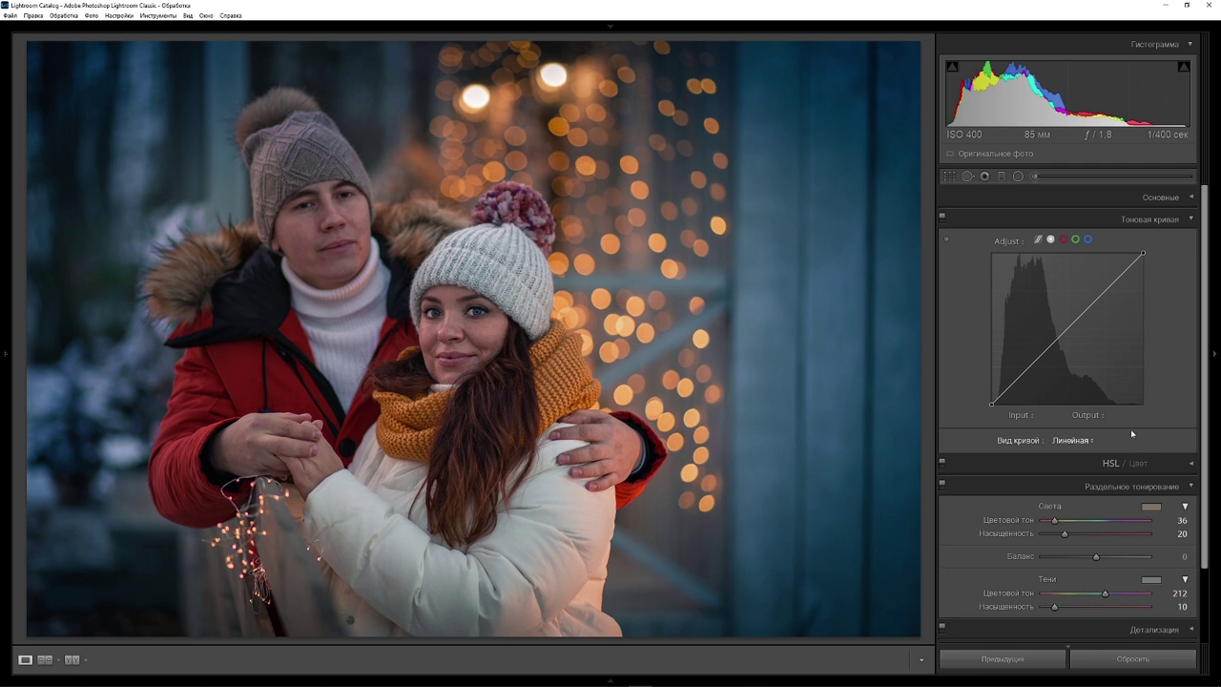
On the red channel curve, preview red and cyan shifts by bending the curve, then straighten it again
click(1063, 241)
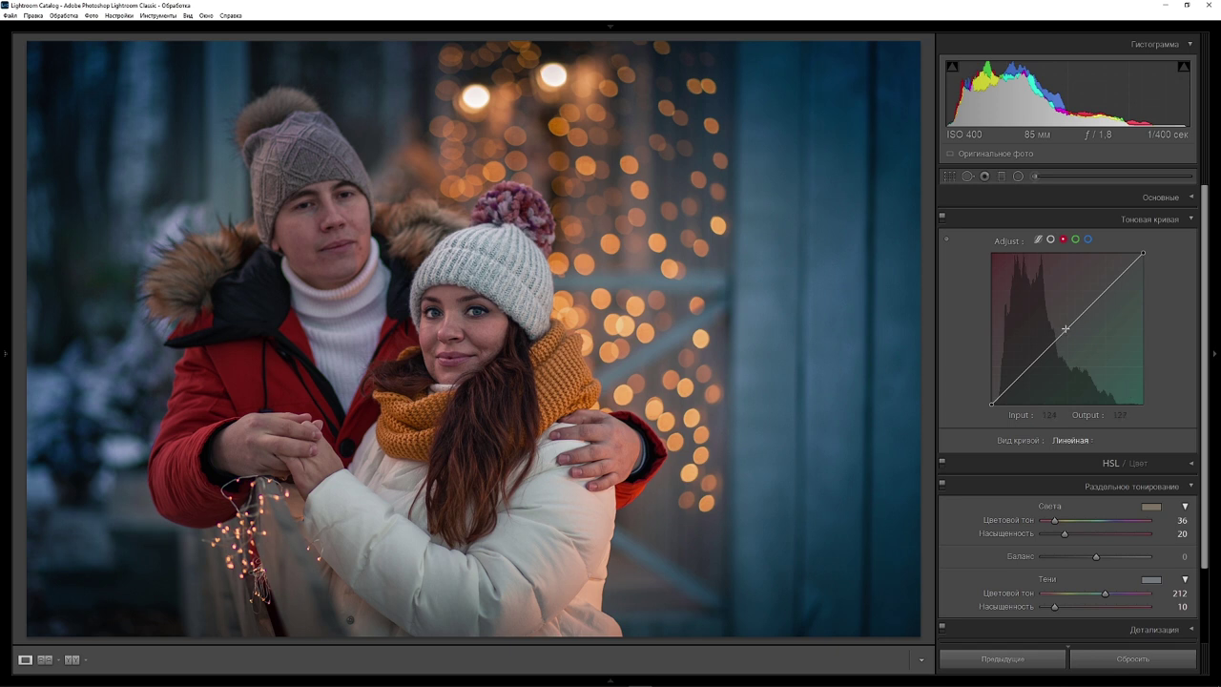
drag(1065, 328, 991, 253)
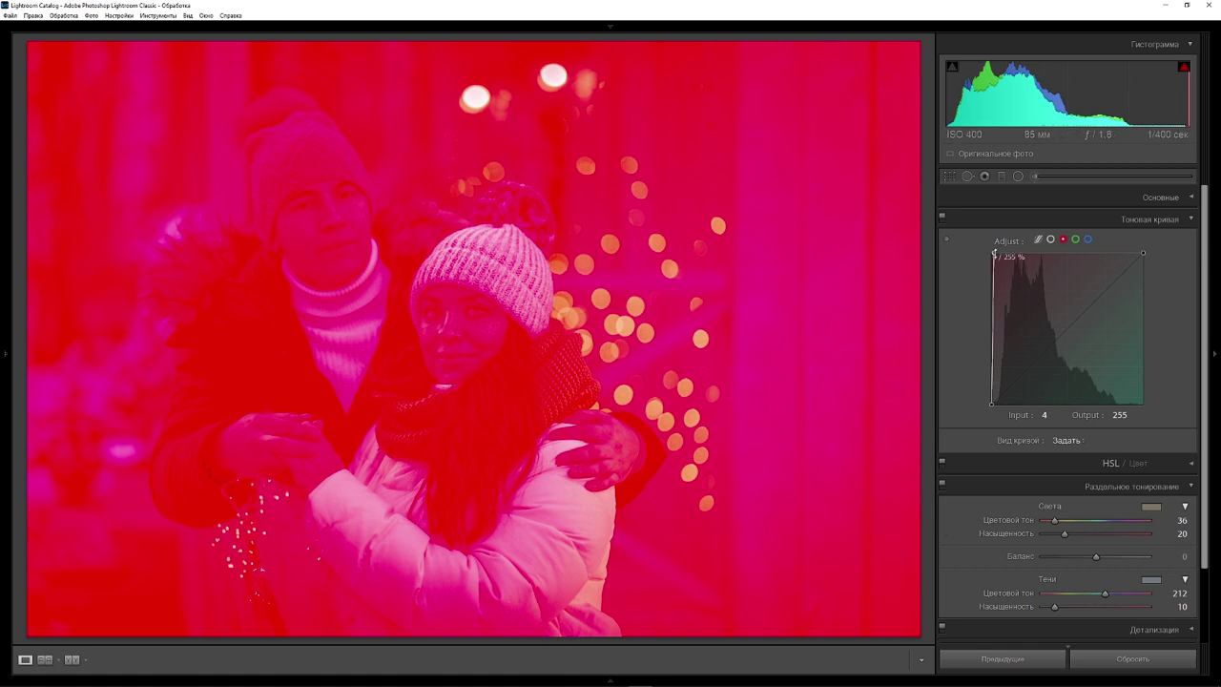
double_click(994, 252)
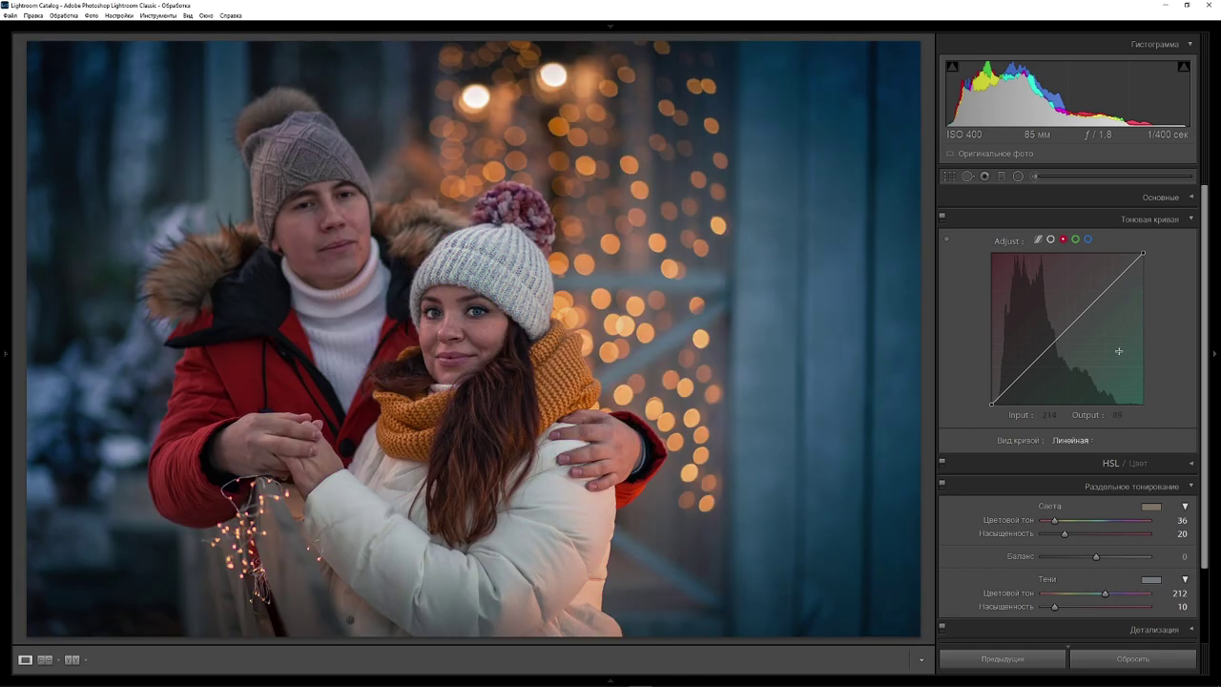
drag(1119, 351, 1138, 404)
click(1076, 239)
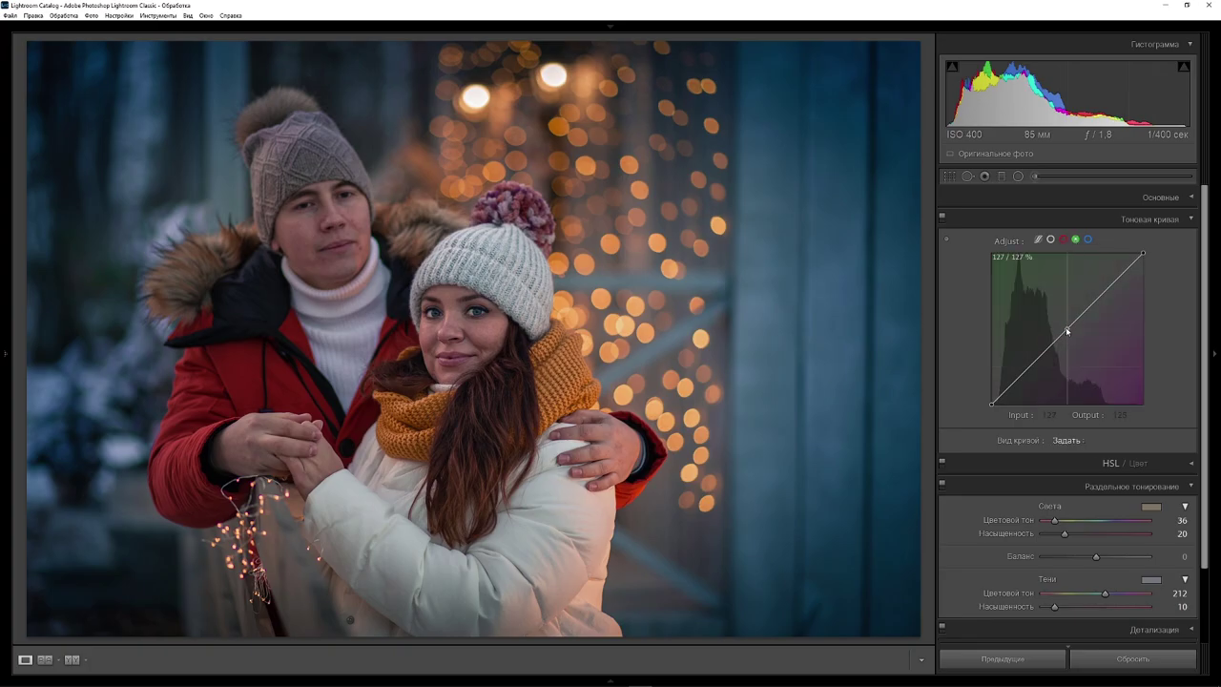
mouse_move(1066, 331)
mouse_down()
mouse_move(985, 251)
mouse_move(1166, 418)
mouse_up()
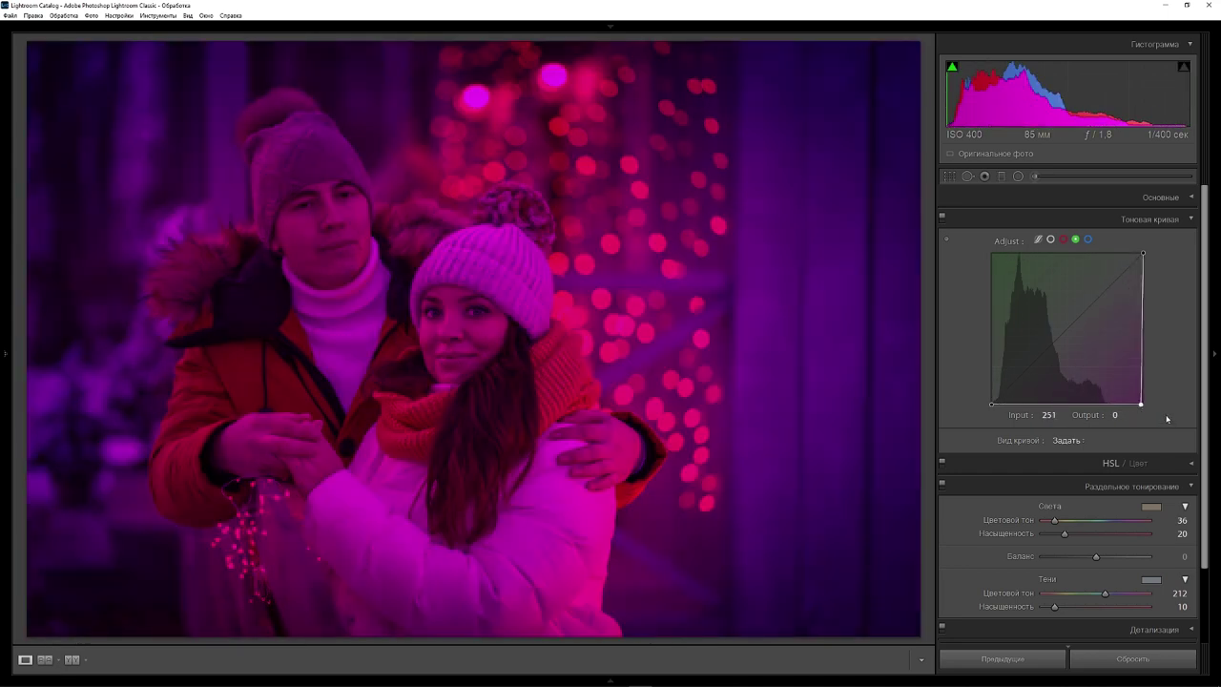
drag(1167, 418, 1169, 425)
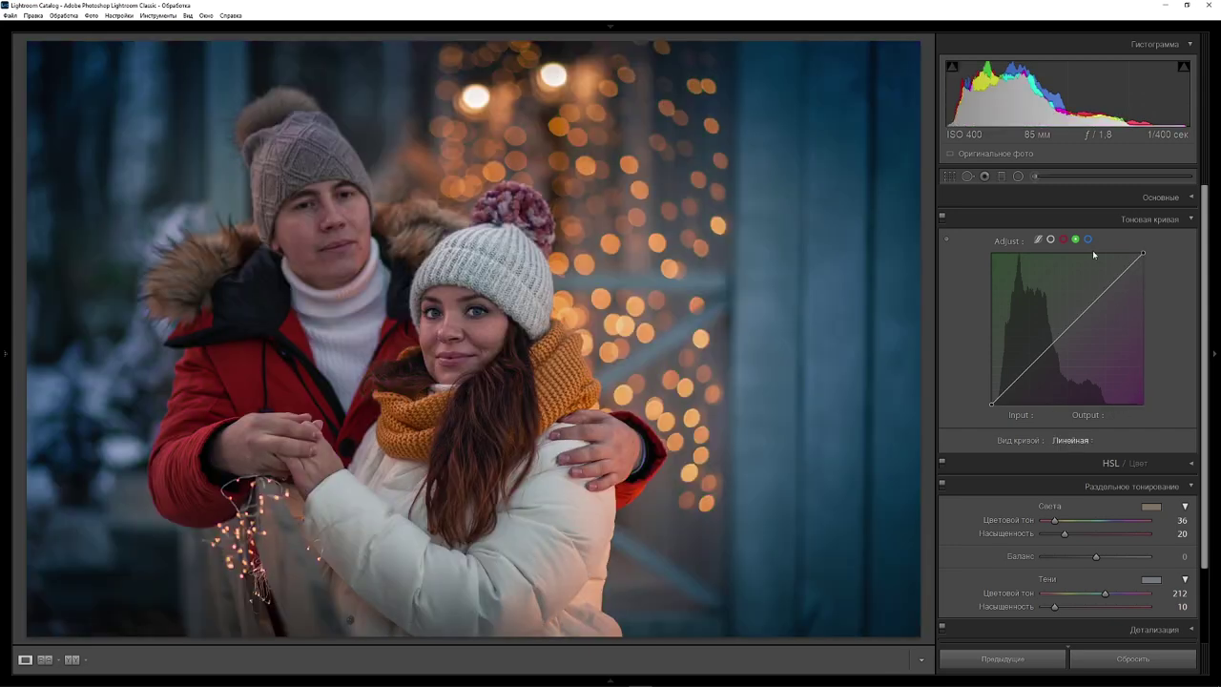
click(1087, 240)
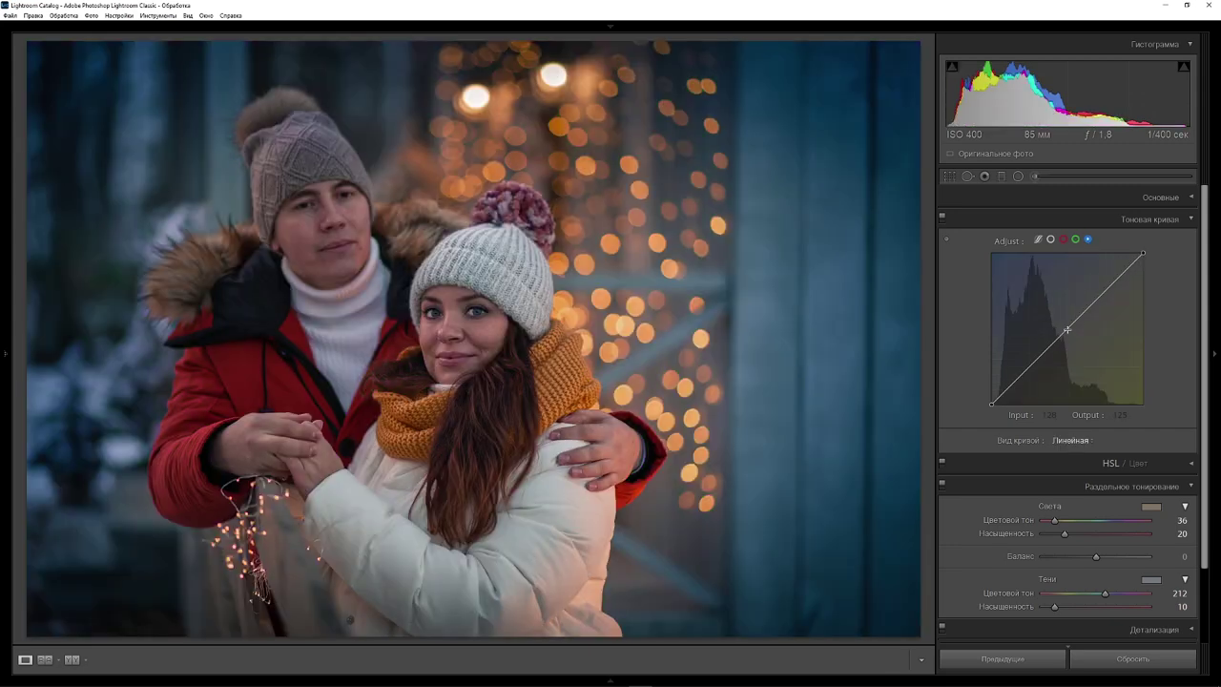
drag(1066, 329, 987, 253)
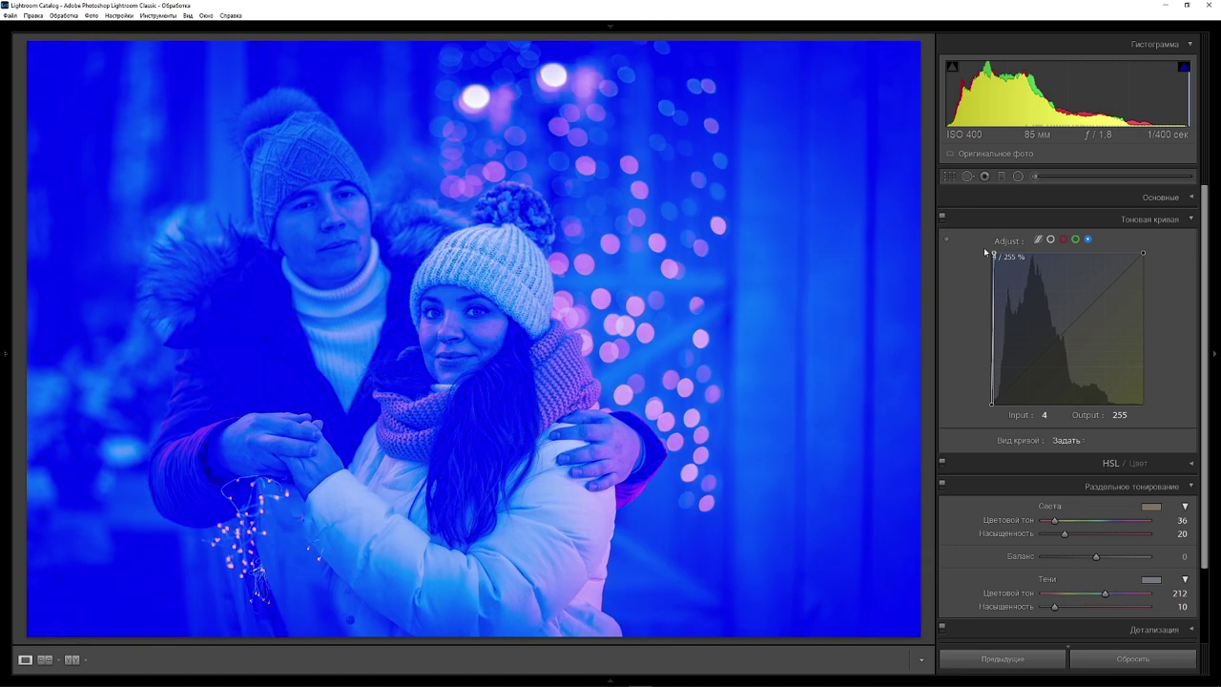
drag(993, 254, 1157, 413)
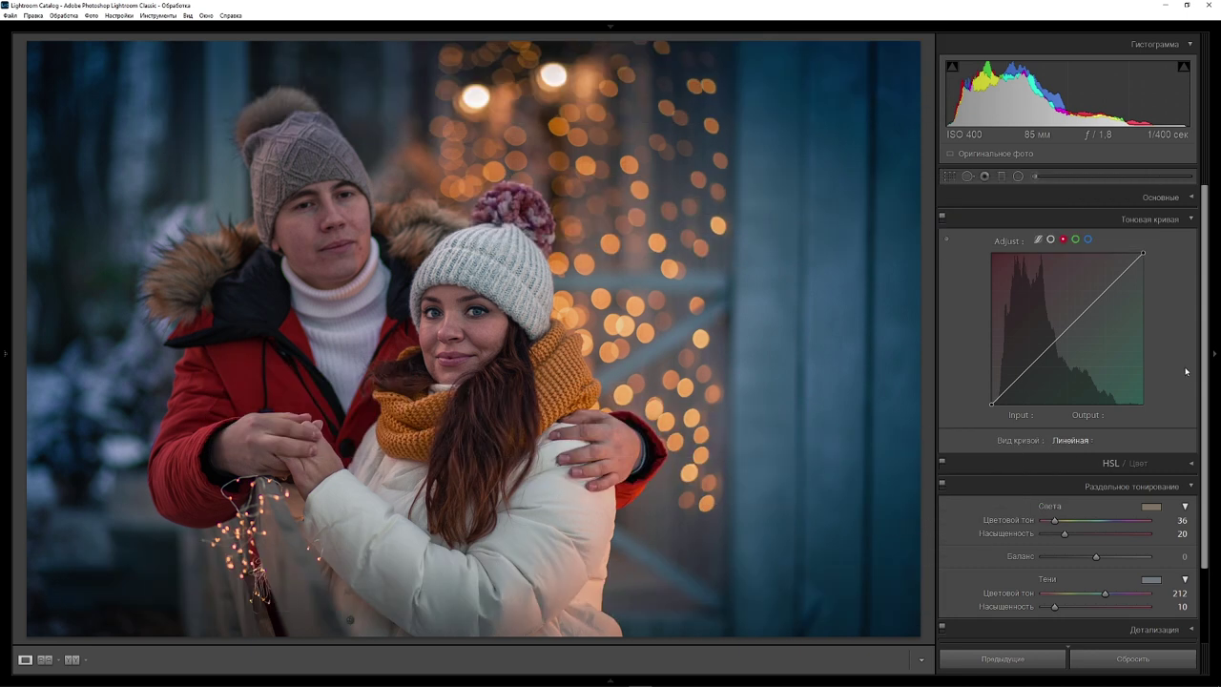
Add red curve points at 70/50 in the shadows and 128/128 in the midtones
click(1029, 368)
drag(1029, 367, 1034, 379)
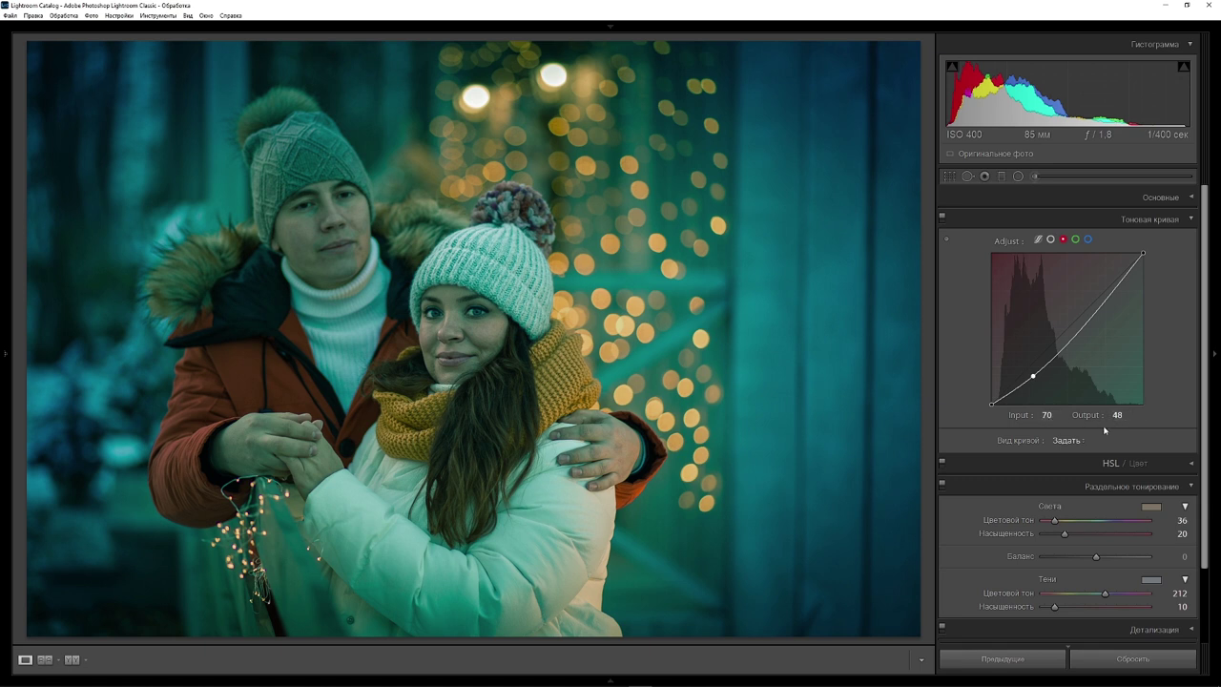
click(1117, 416)
text(50)
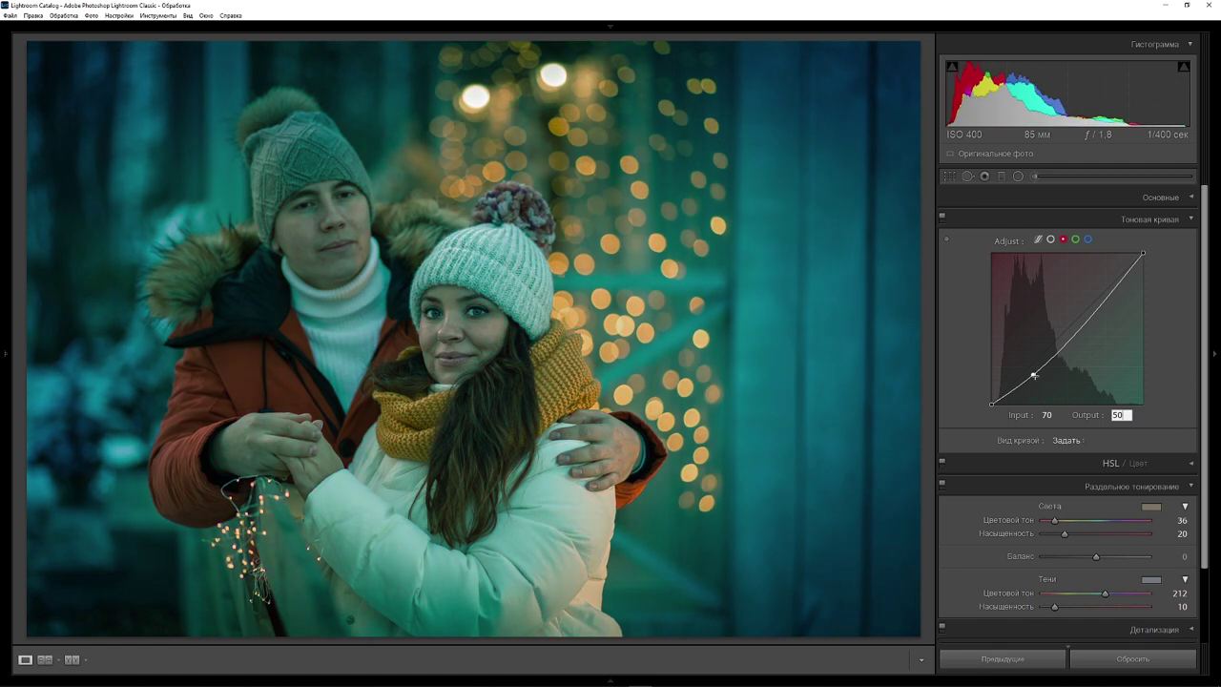
drag(1067, 340, 1068, 331)
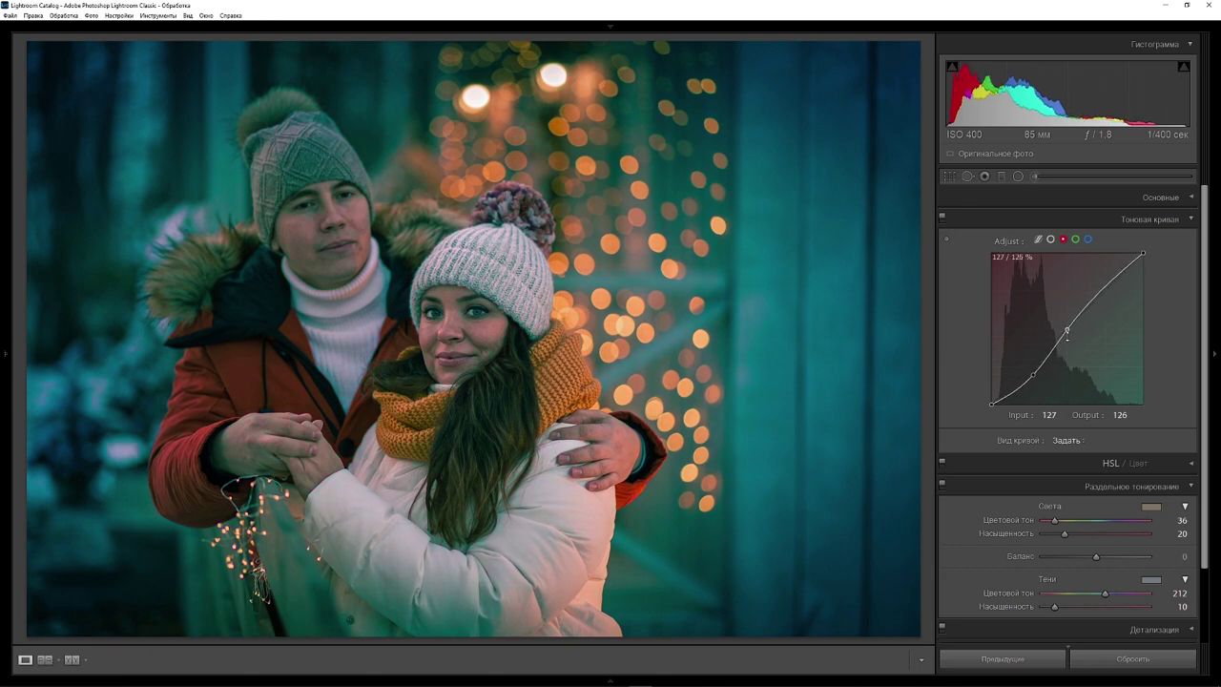
click(1049, 416)
text(128)
click(1121, 414)
text(12)
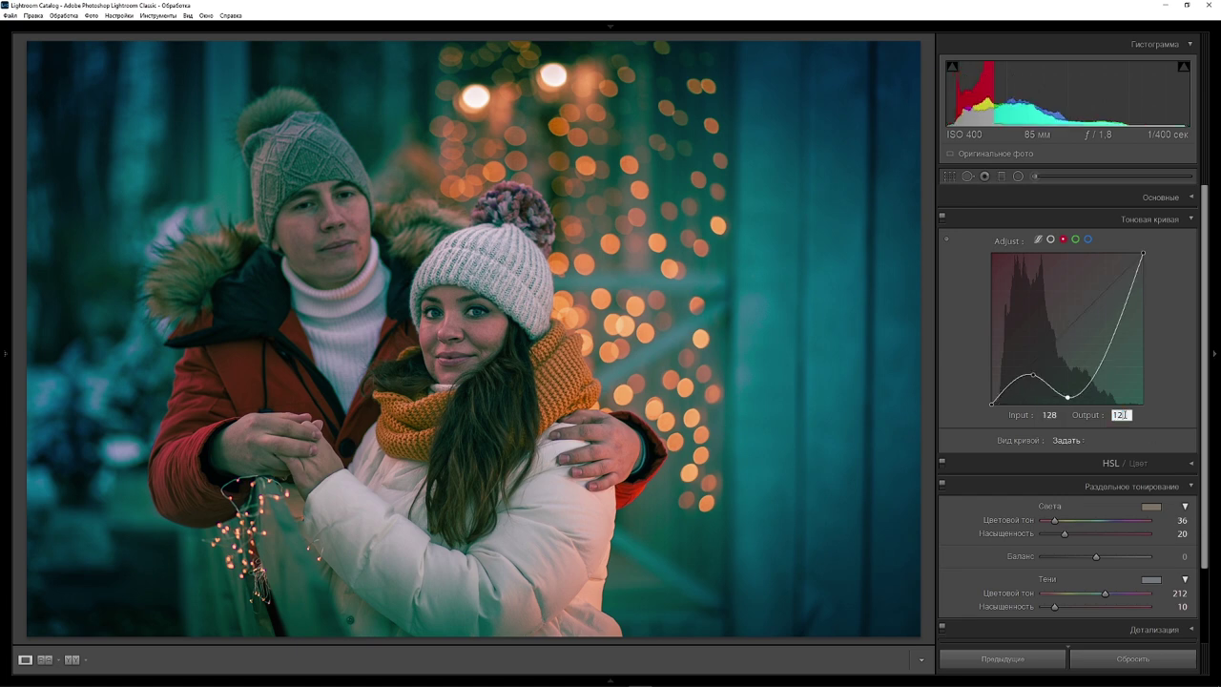
text(8)
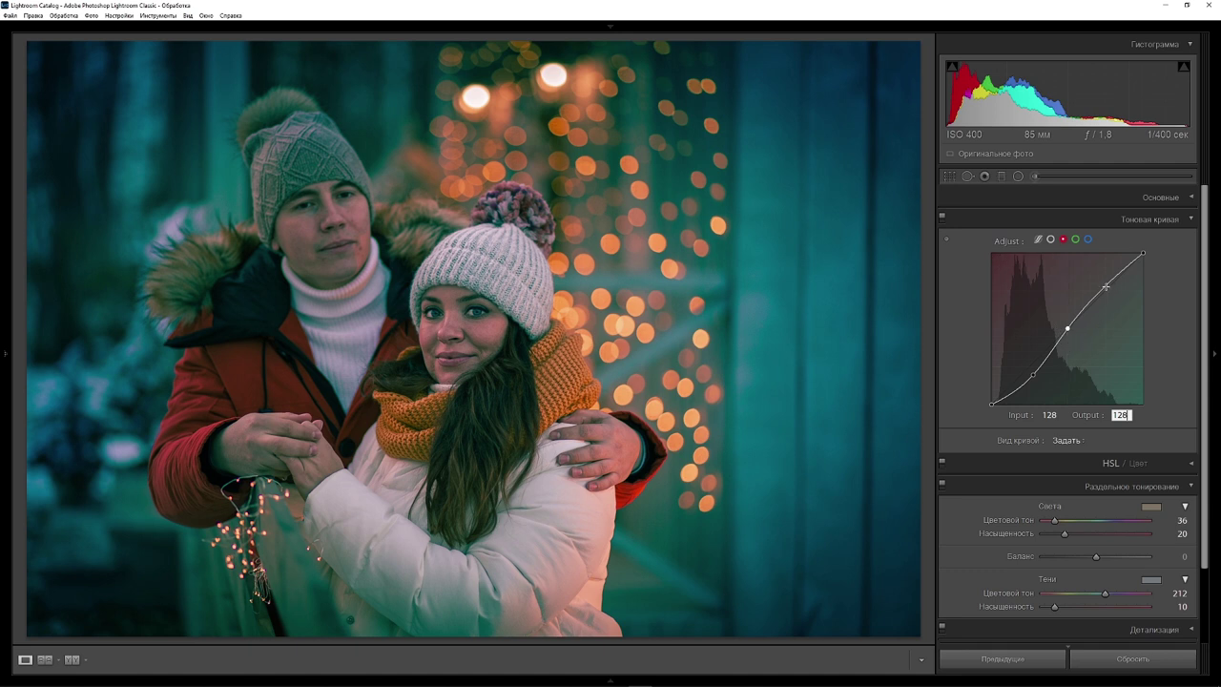
Add a red highlight point at 185/200, then toggle the curve off and on to compare
click(1105, 287)
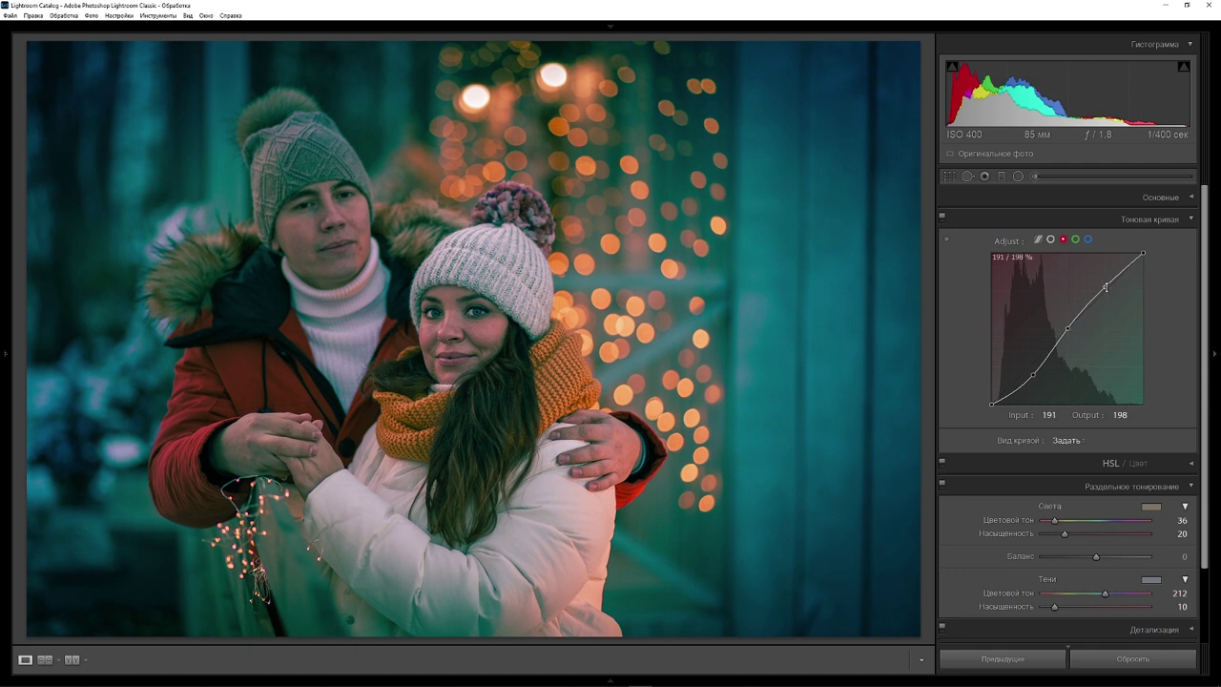
drag(1105, 287, 1103, 283)
click(1049, 415)
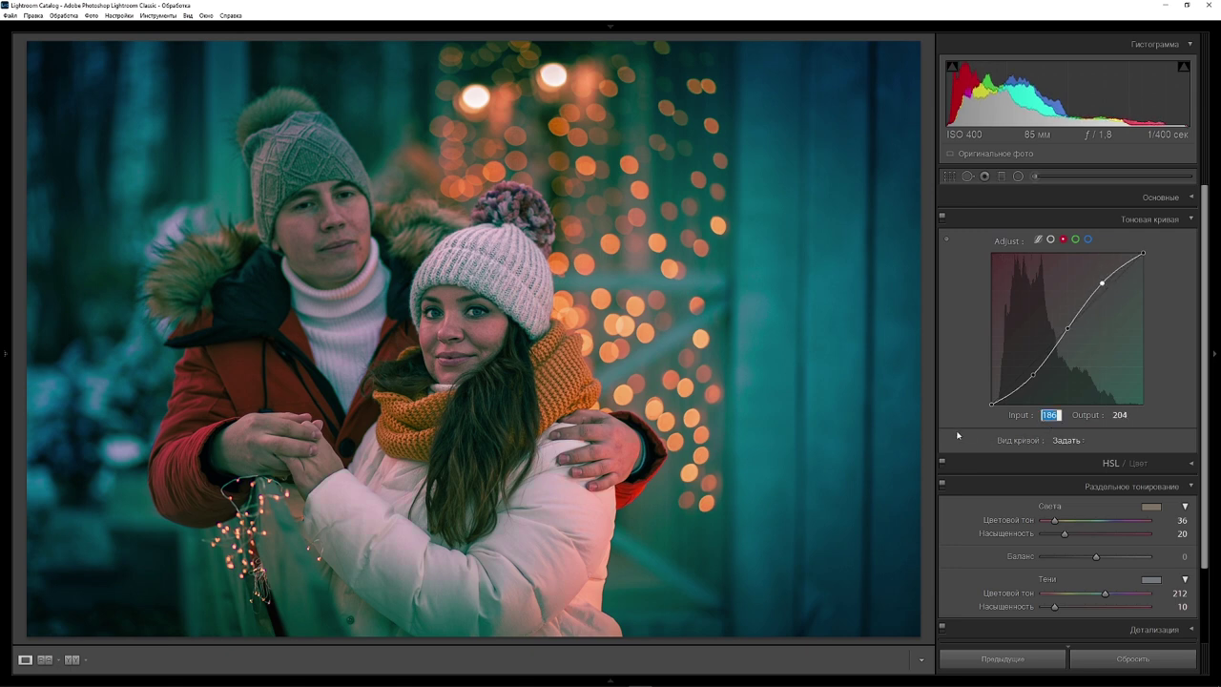
text(185)
key(Tab)
text(20)
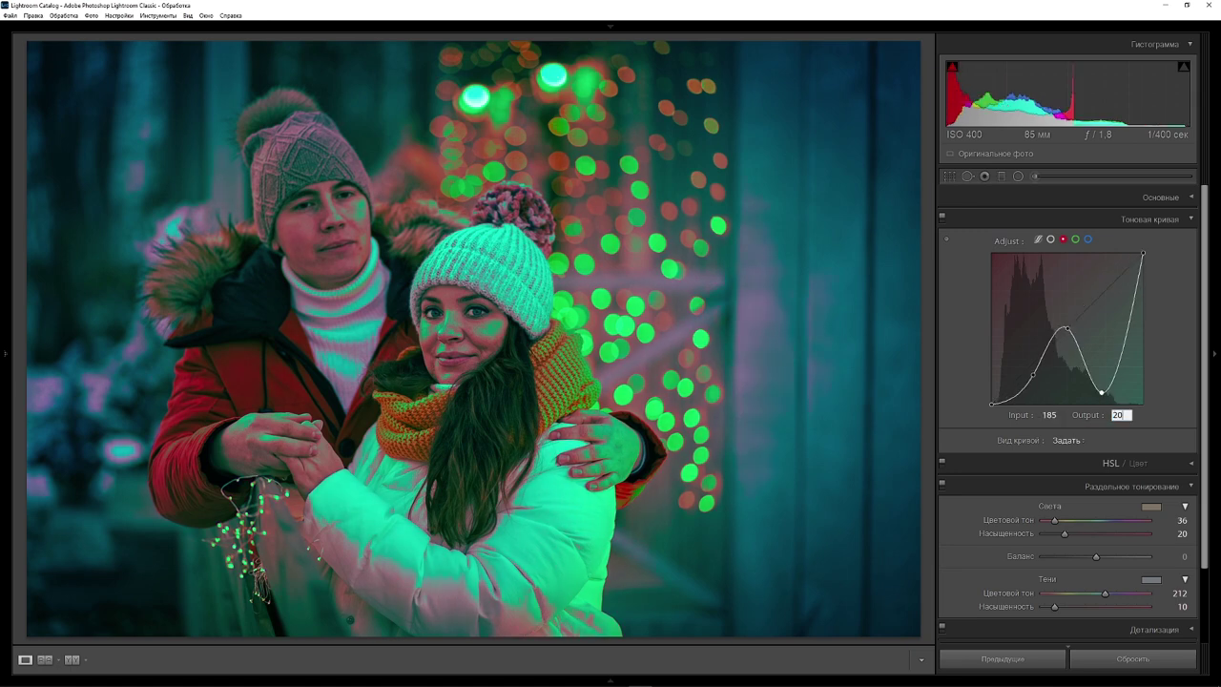
text(0)
key(Return)
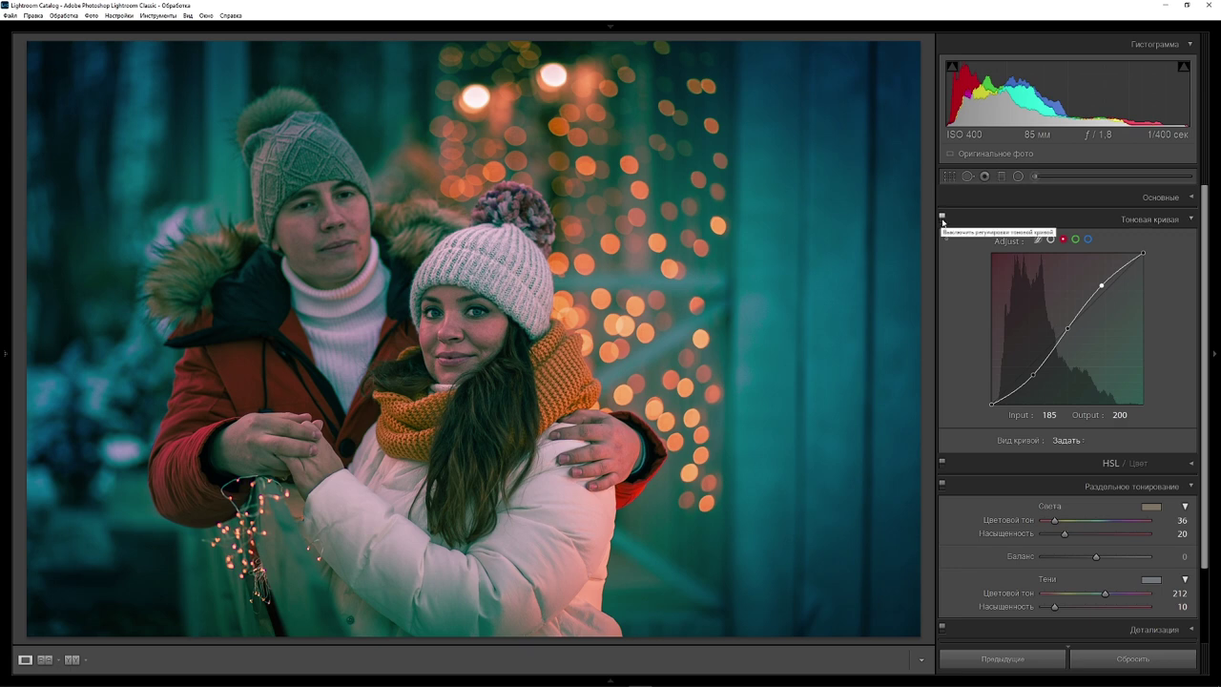
click(943, 220)
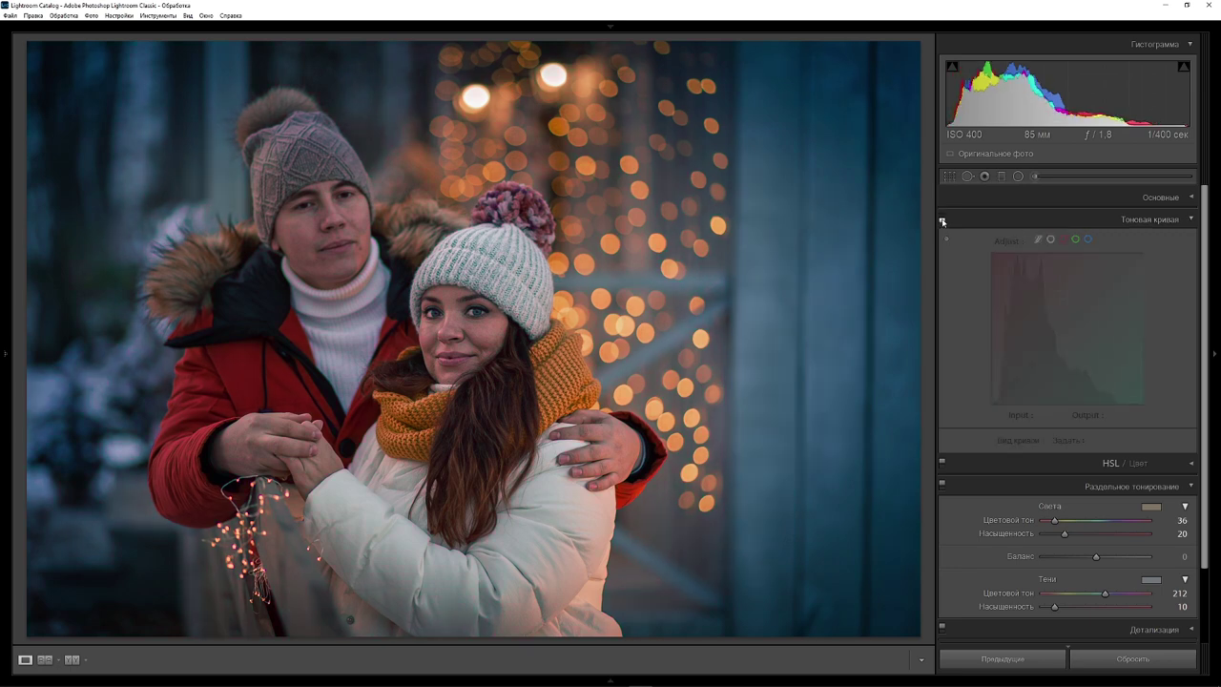
click(943, 220)
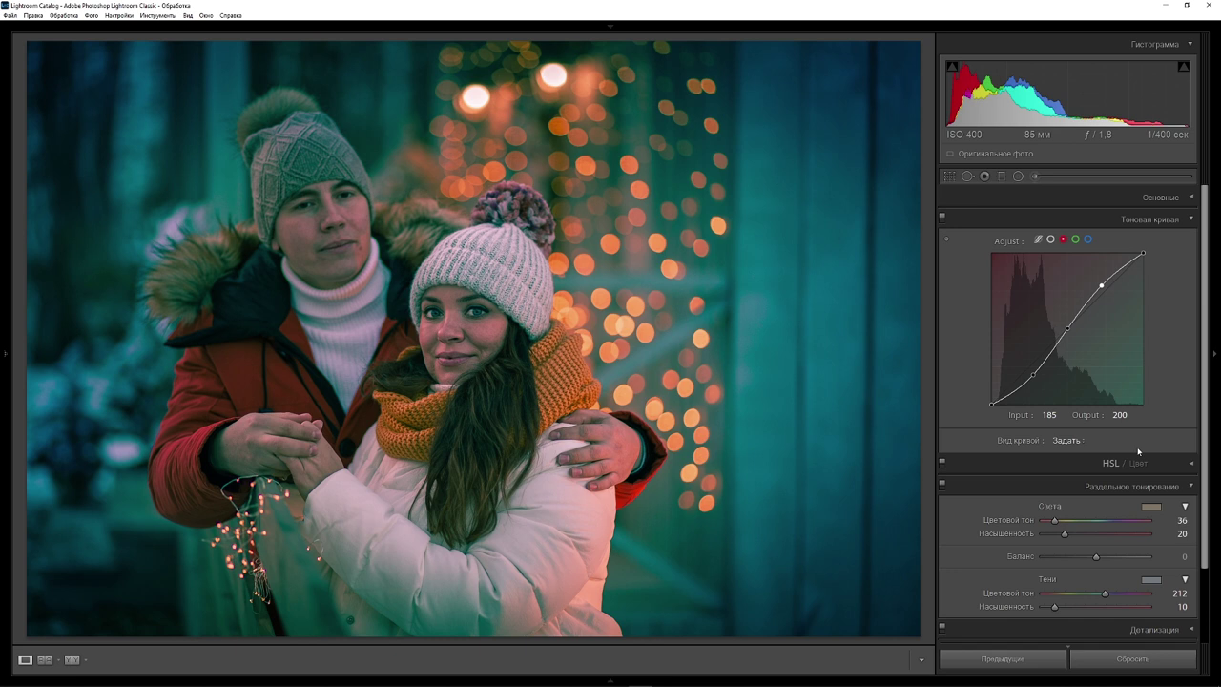
On the green channel curve, add points at 128/128 and 75/50
click(1075, 239)
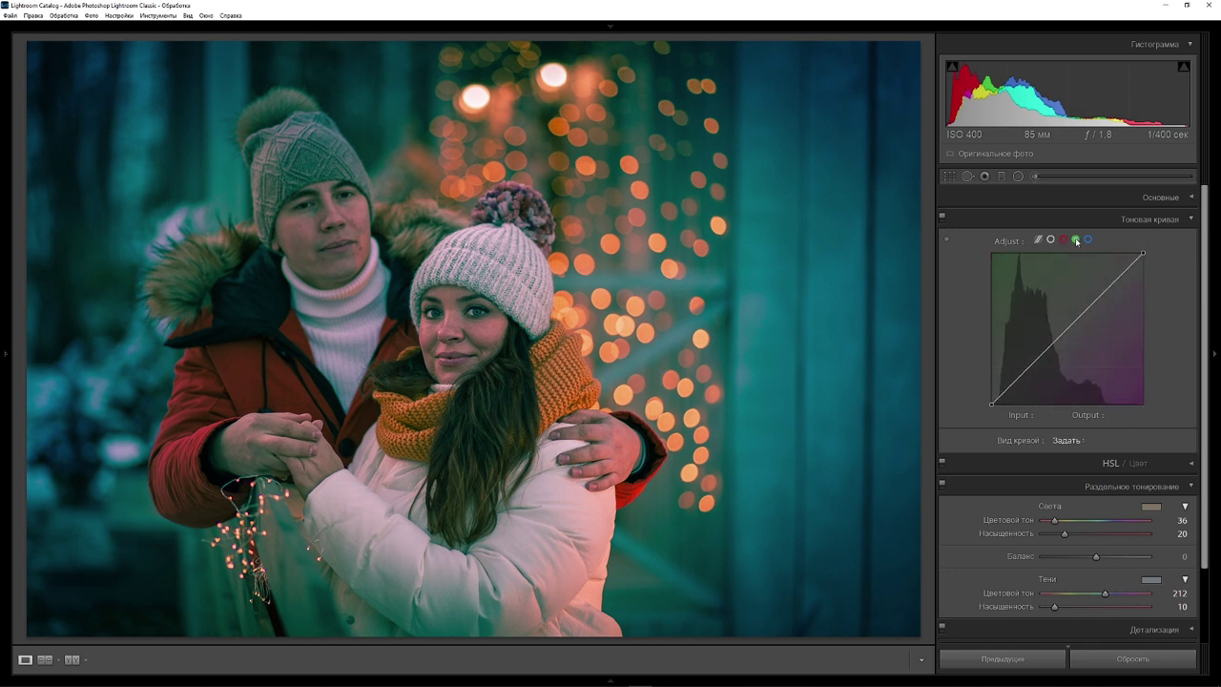
click(1066, 329)
click(1049, 415)
text(128)
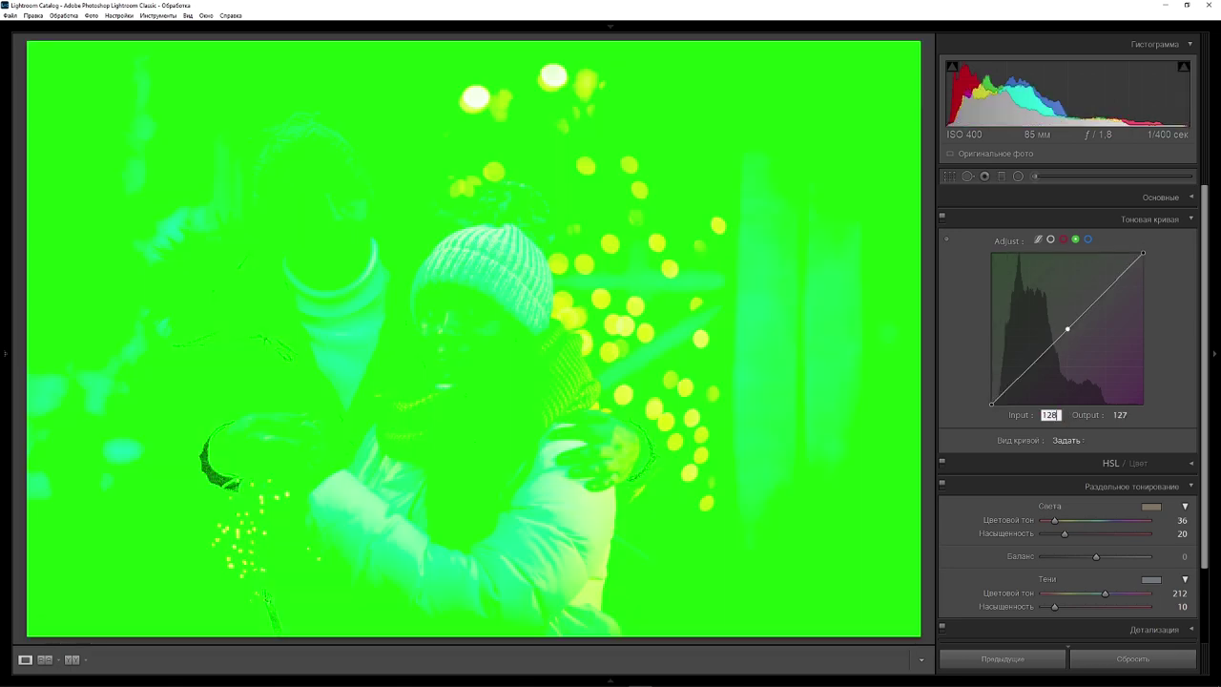
click(1119, 415)
text(128)
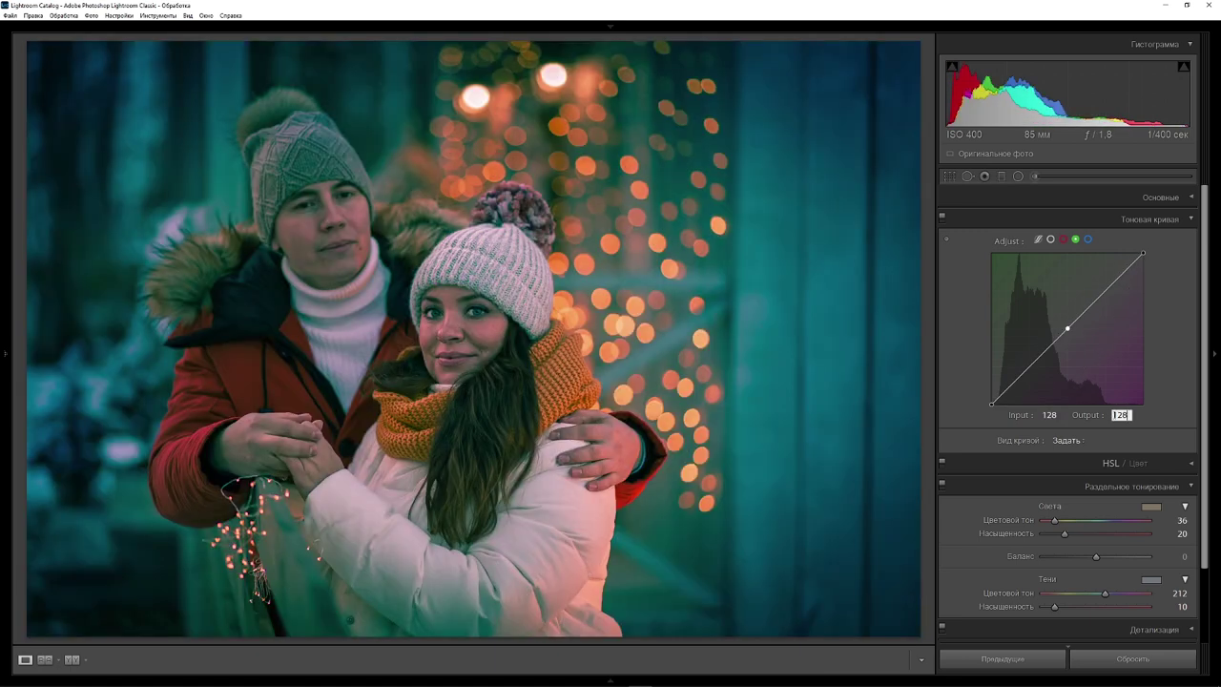
click(1029, 365)
click(1046, 415)
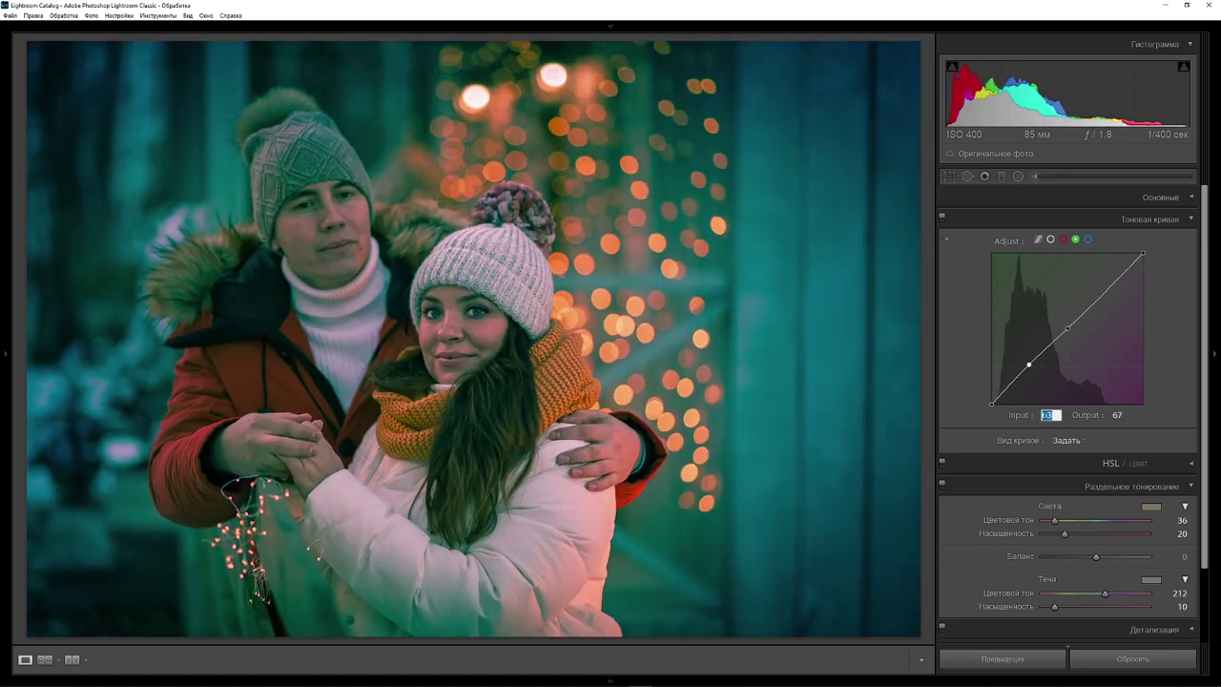
text(75)
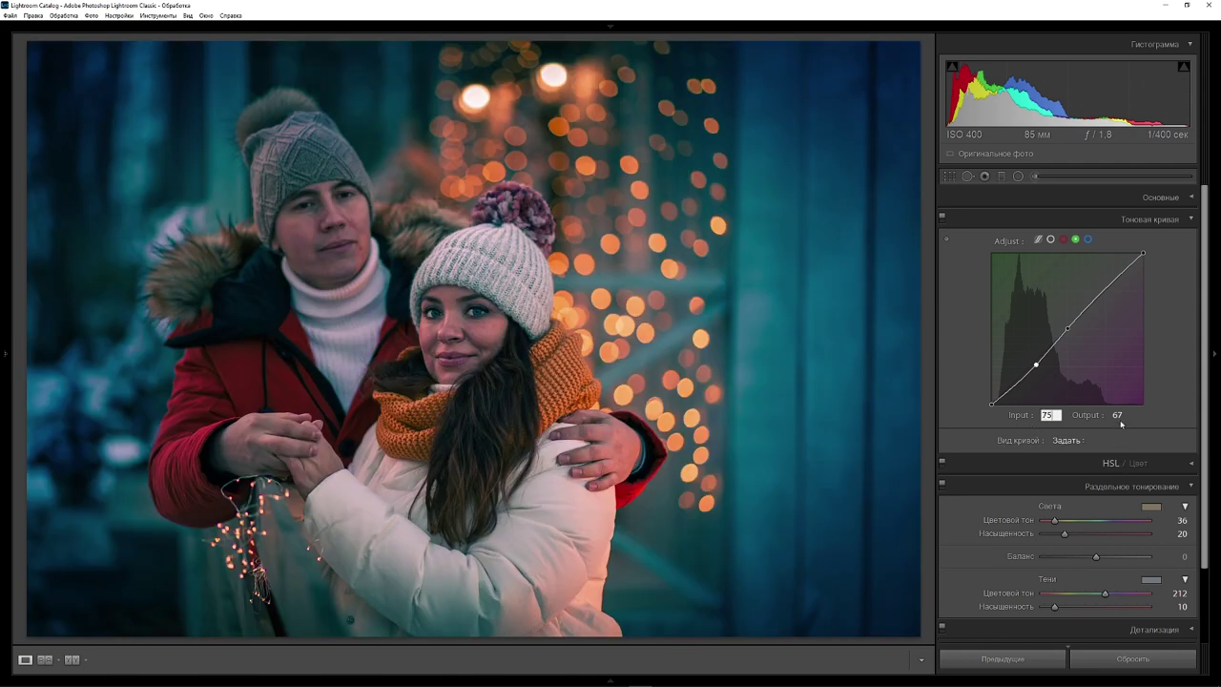
click(1120, 415)
text(5)
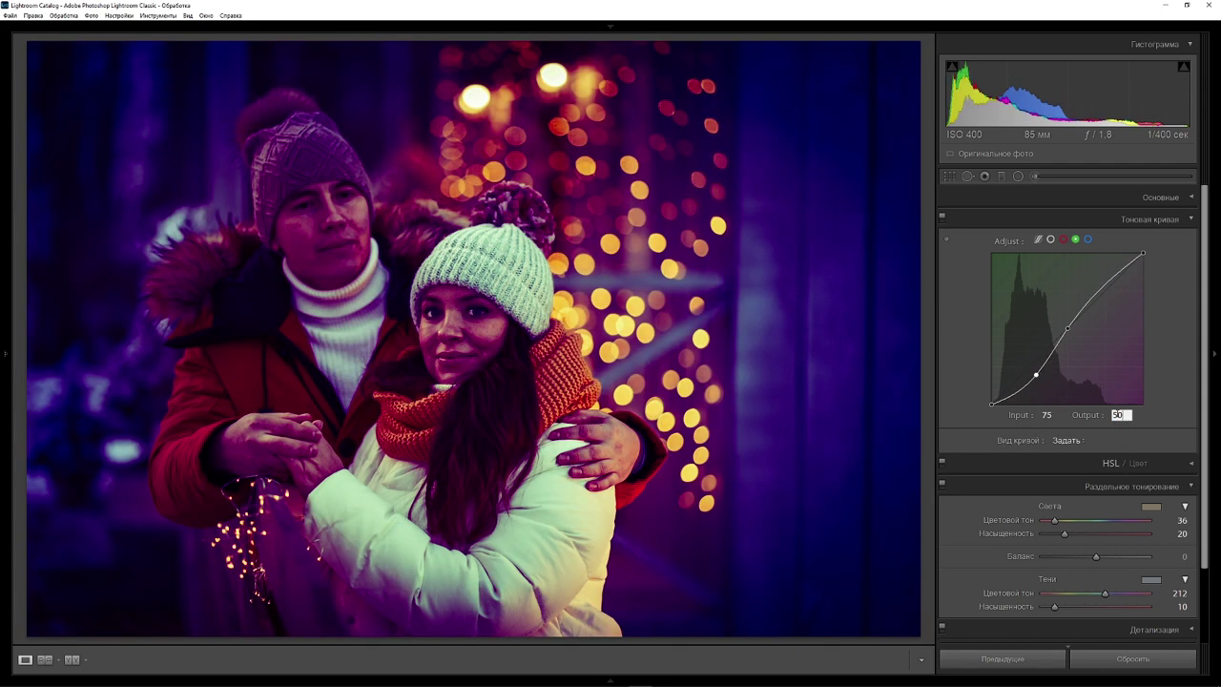
text(0)
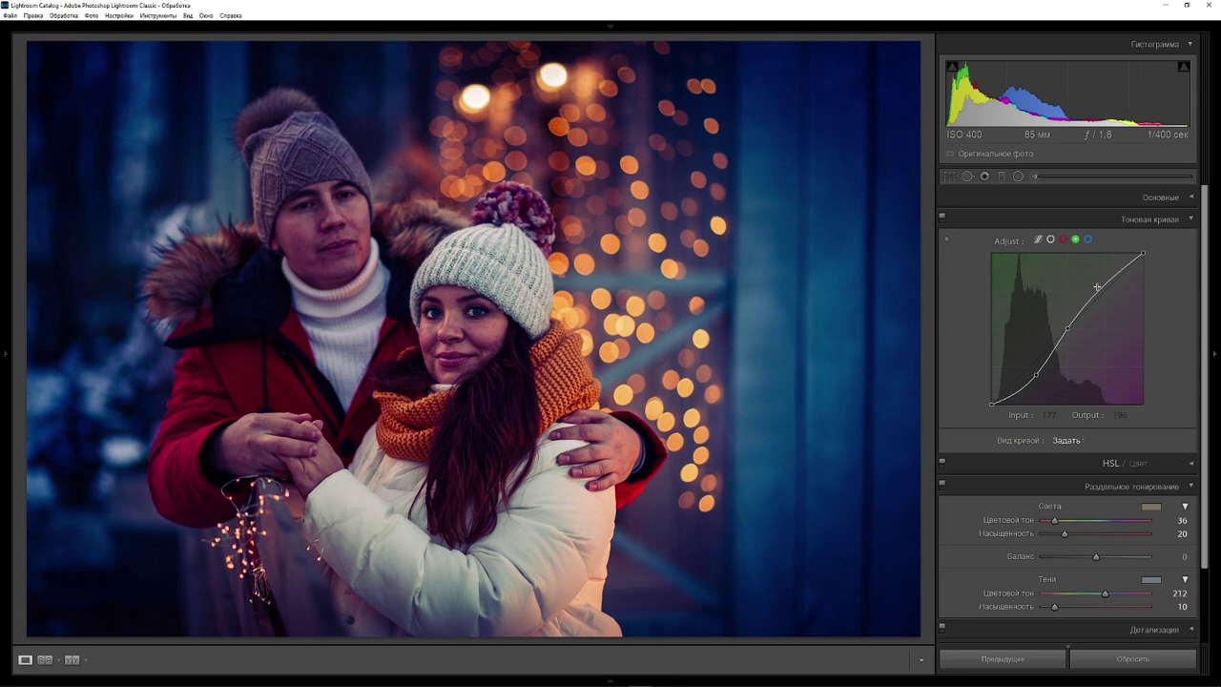
Add a green highlight point at input 185, then toggle the curve off and on to compare
click(1097, 286)
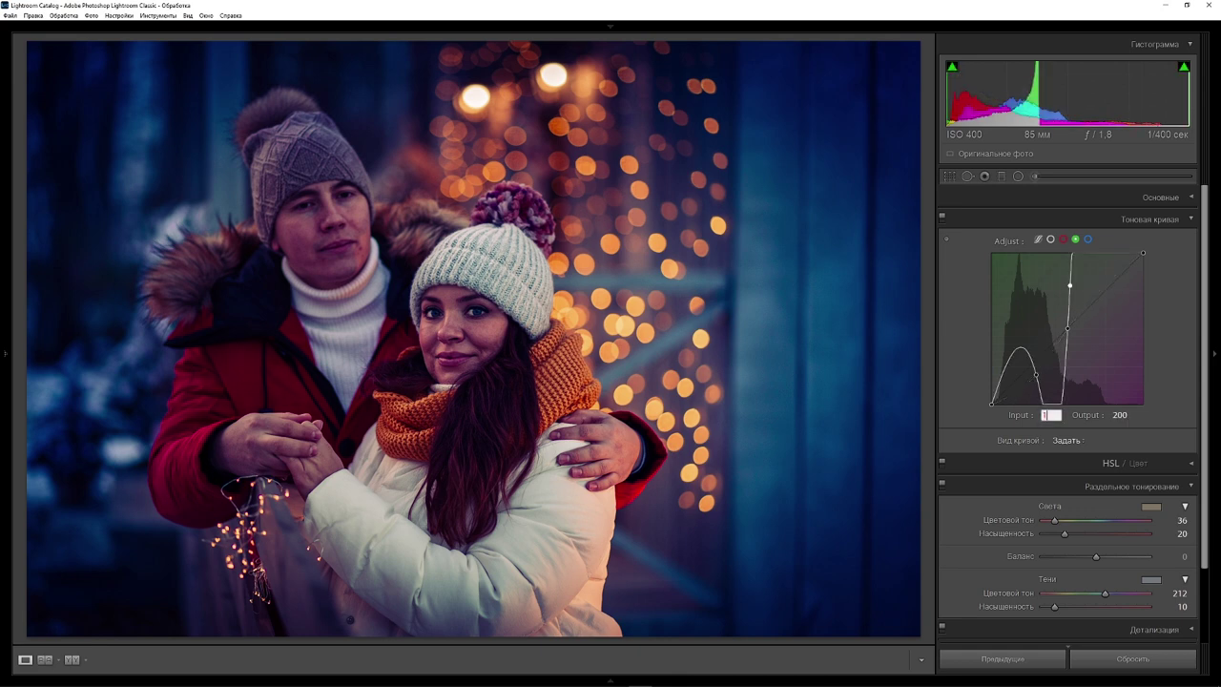
text(185)
click(1176, 428)
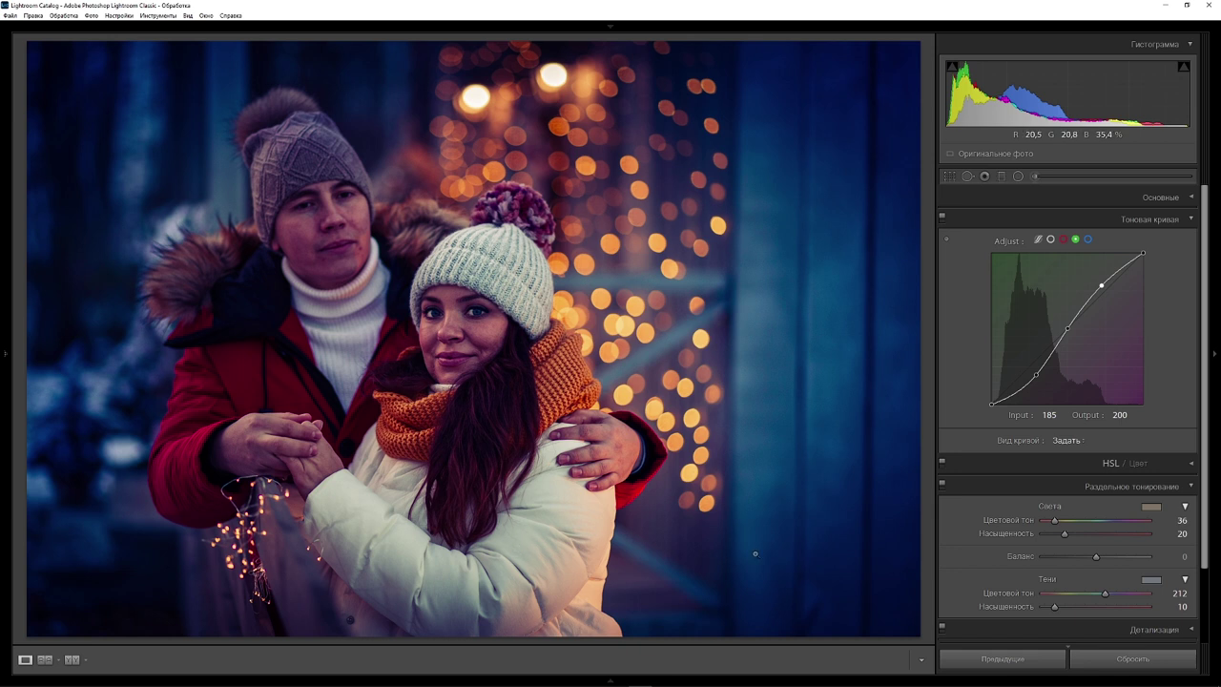
click(943, 221)
click(943, 221)
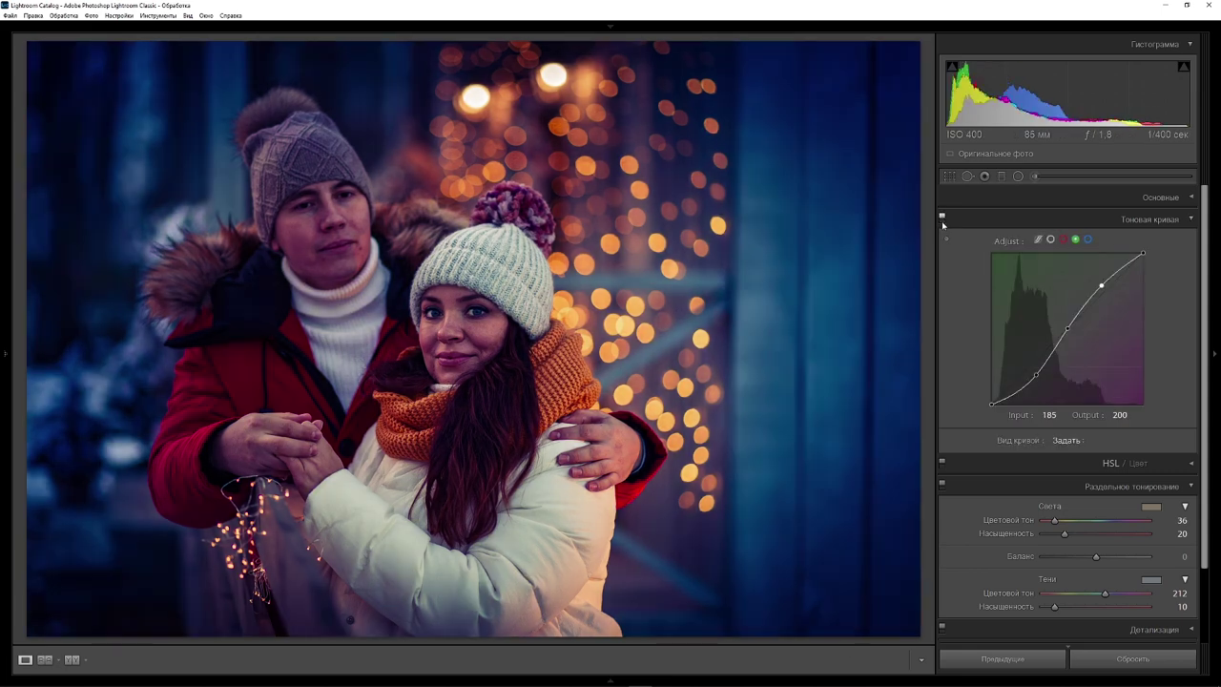
On the blue channel curve, add a midpoint at 128/128
click(1089, 239)
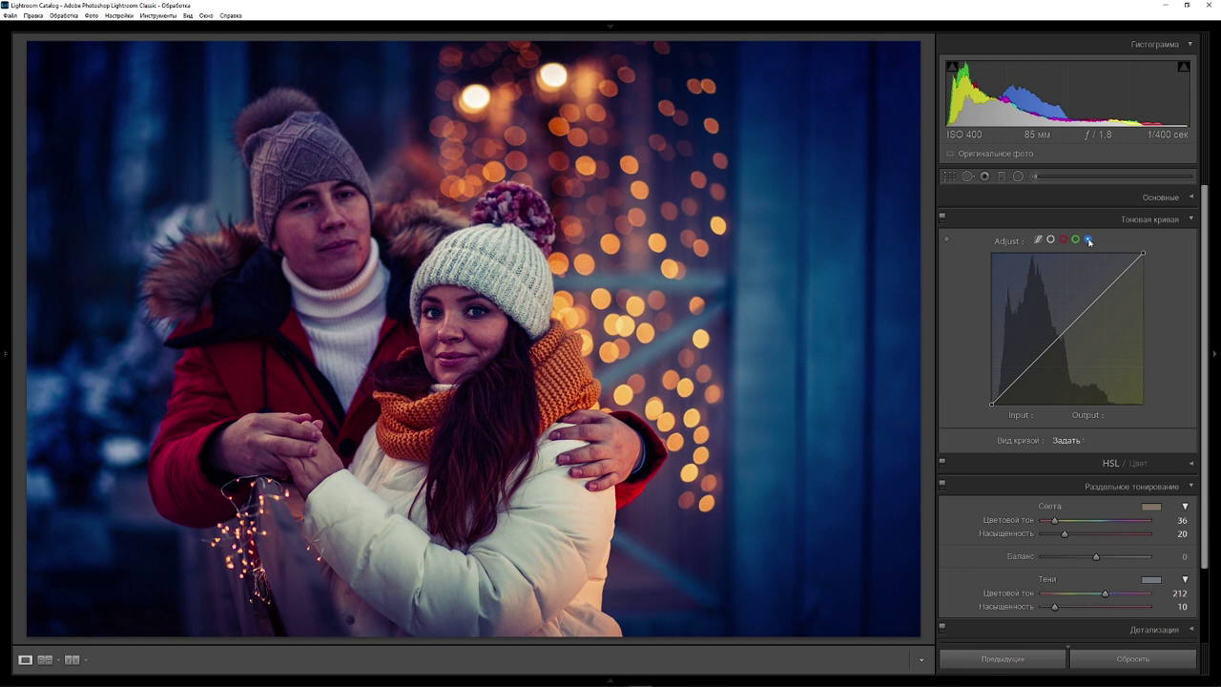
click(1069, 329)
click(1121, 415)
text(128)
key(Return)
Add blue curve points at 75/50 in the shadows and 185/200 in the highlights
key(Return)
click(1029, 368)
click(1048, 415)
text(75)
key(Return)
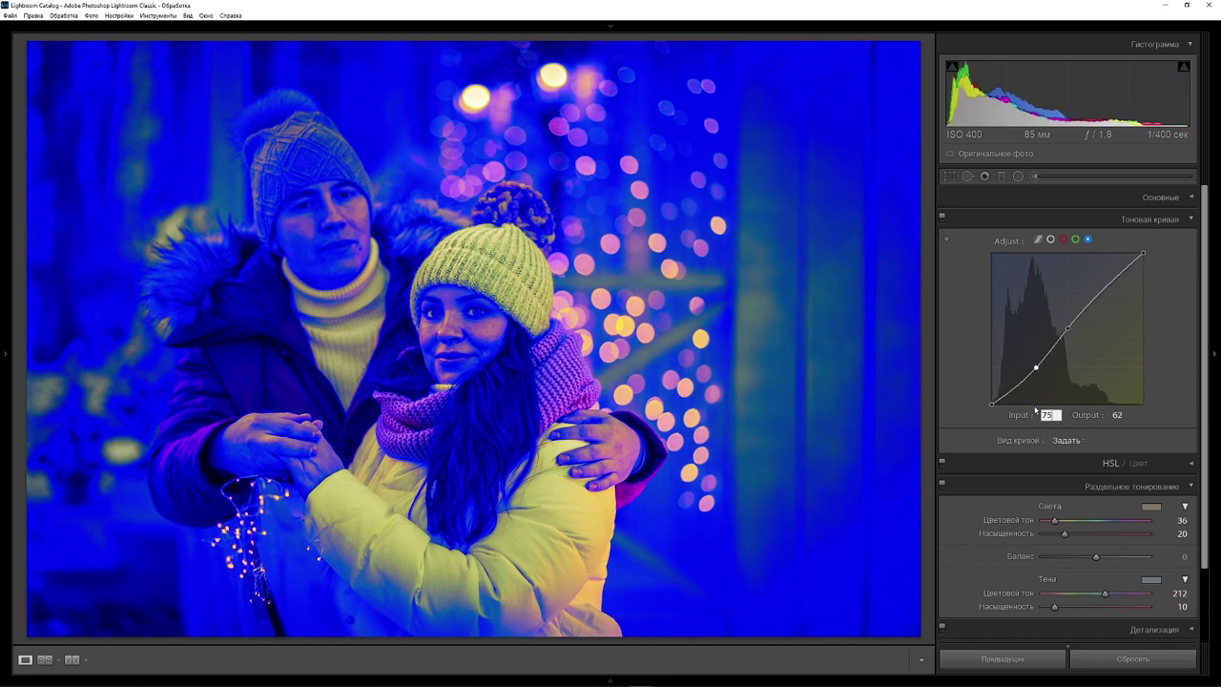
key(Tab)
text(50)
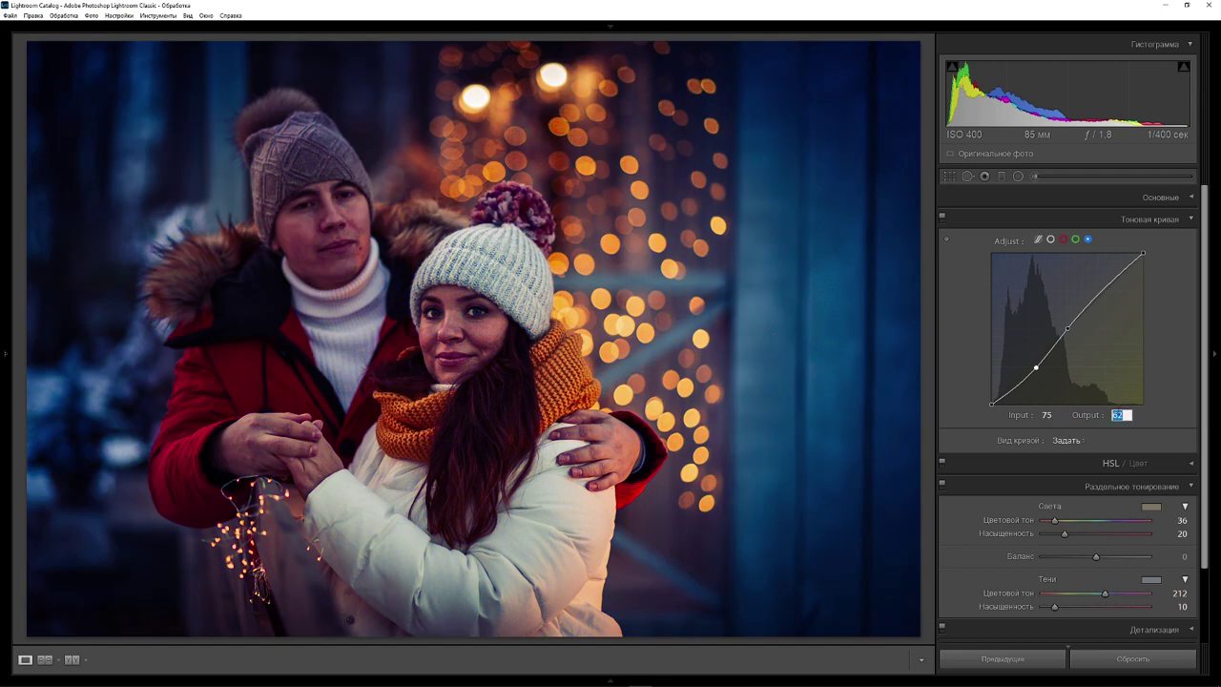
key(Return)
key(Return)
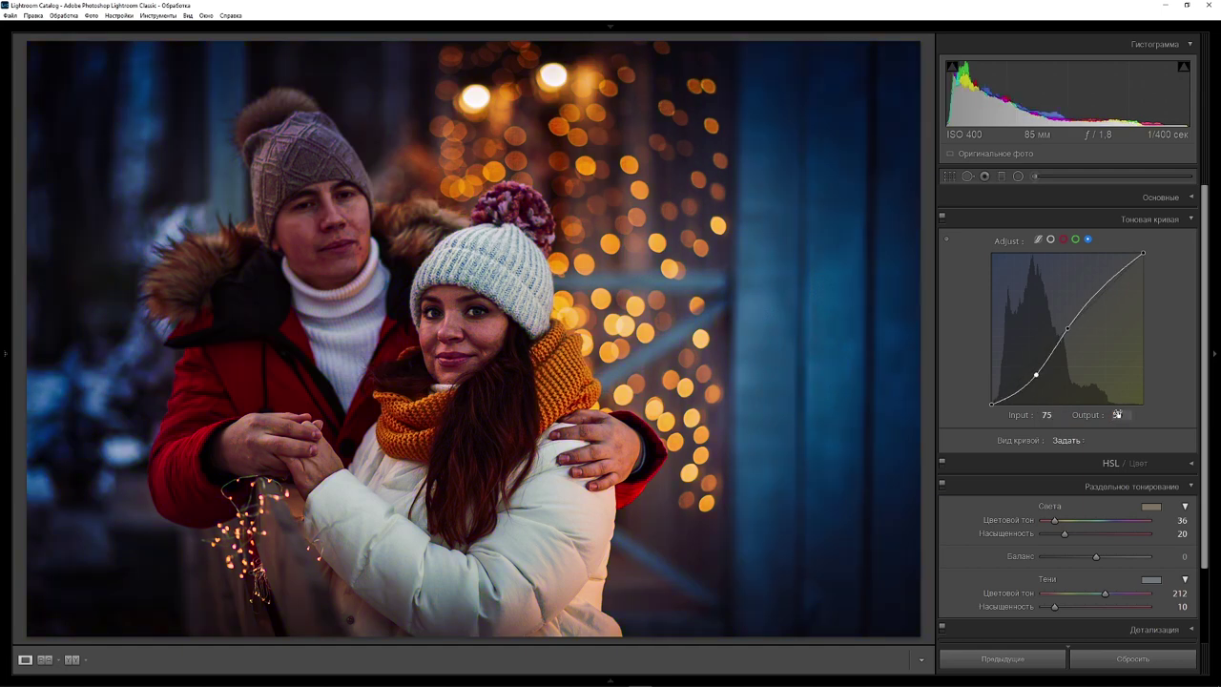
click(1105, 285)
text(200)
key(Return)
click(942, 218)
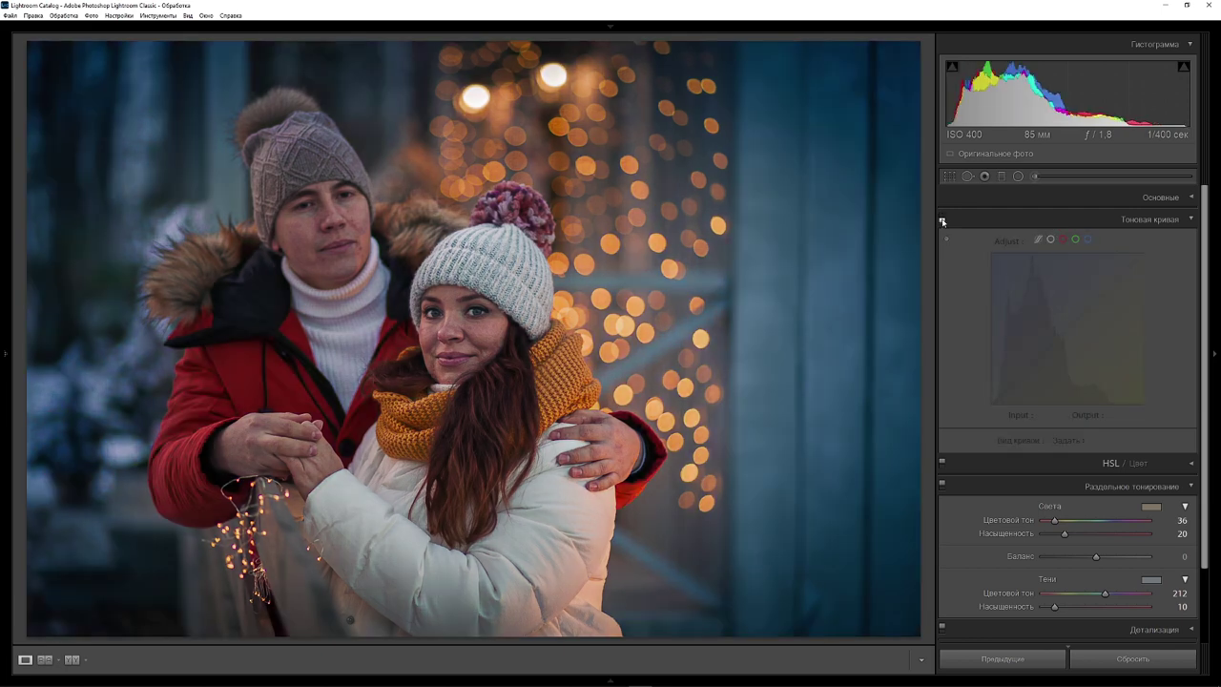
click(942, 221)
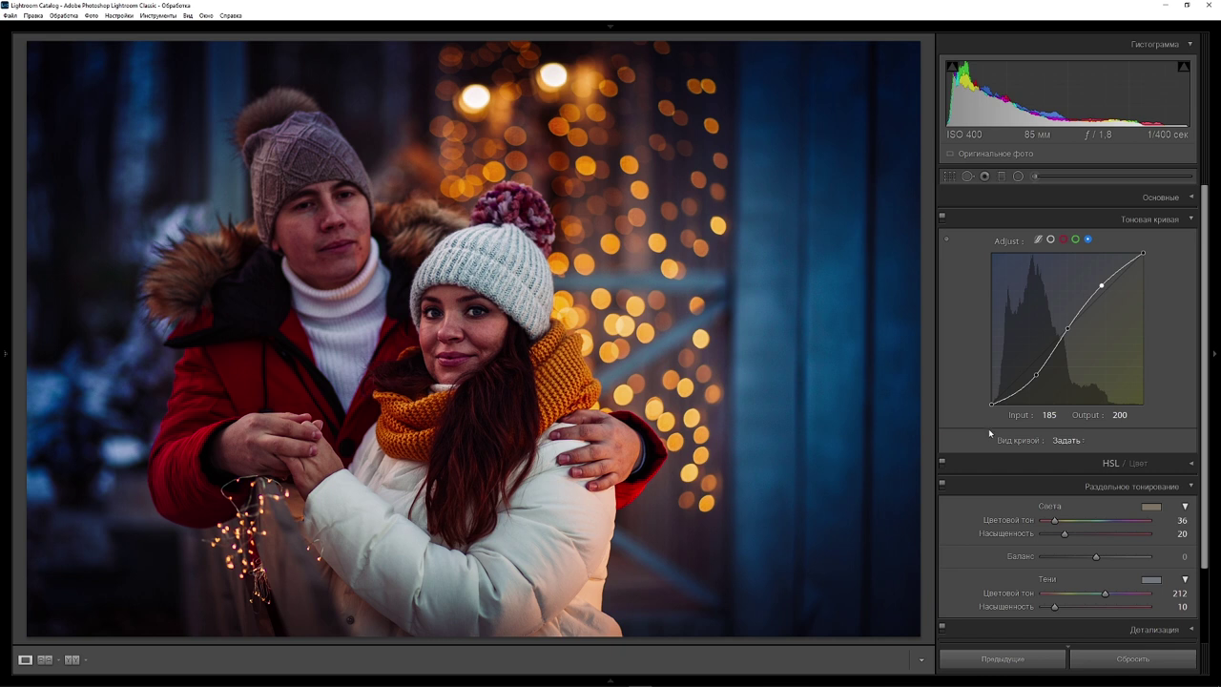
Lower Contrast to −48 in the Basic panel, then collapse the panel
click(1192, 197)
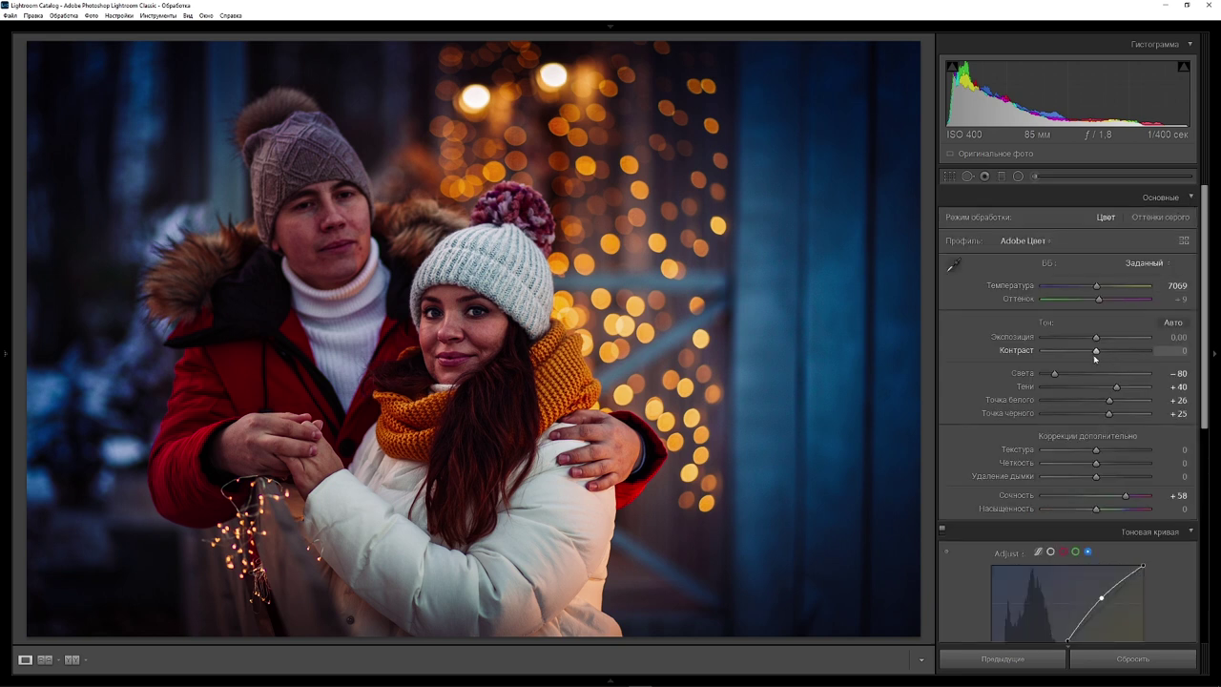
drag(1096, 352, 1071, 355)
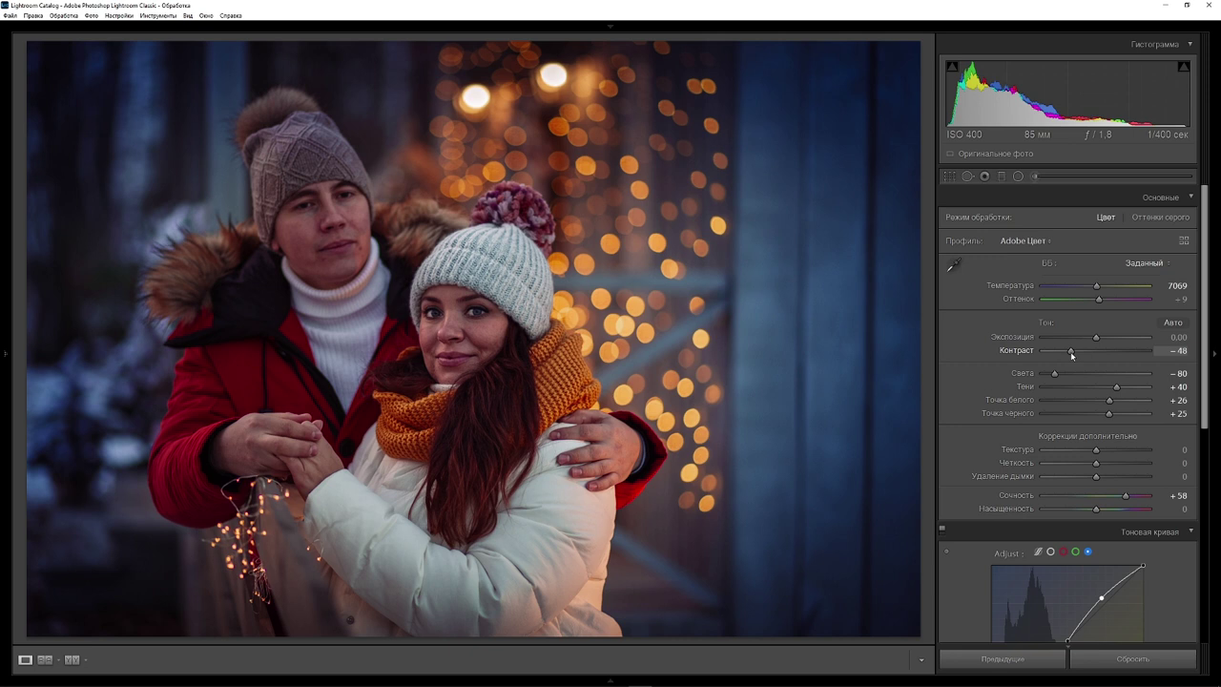
key(ctrl+1)
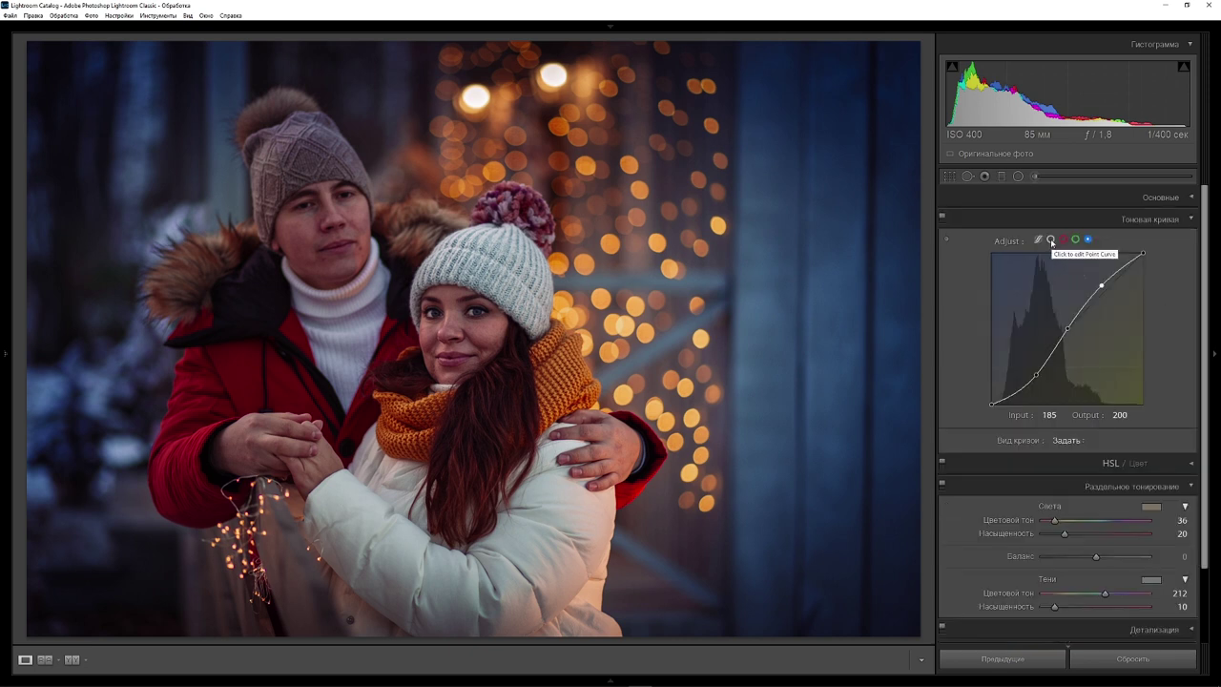
On the RGB curve, lift the blacks, lower the white point to 240 and set a shadow point at 49/56
click(1052, 241)
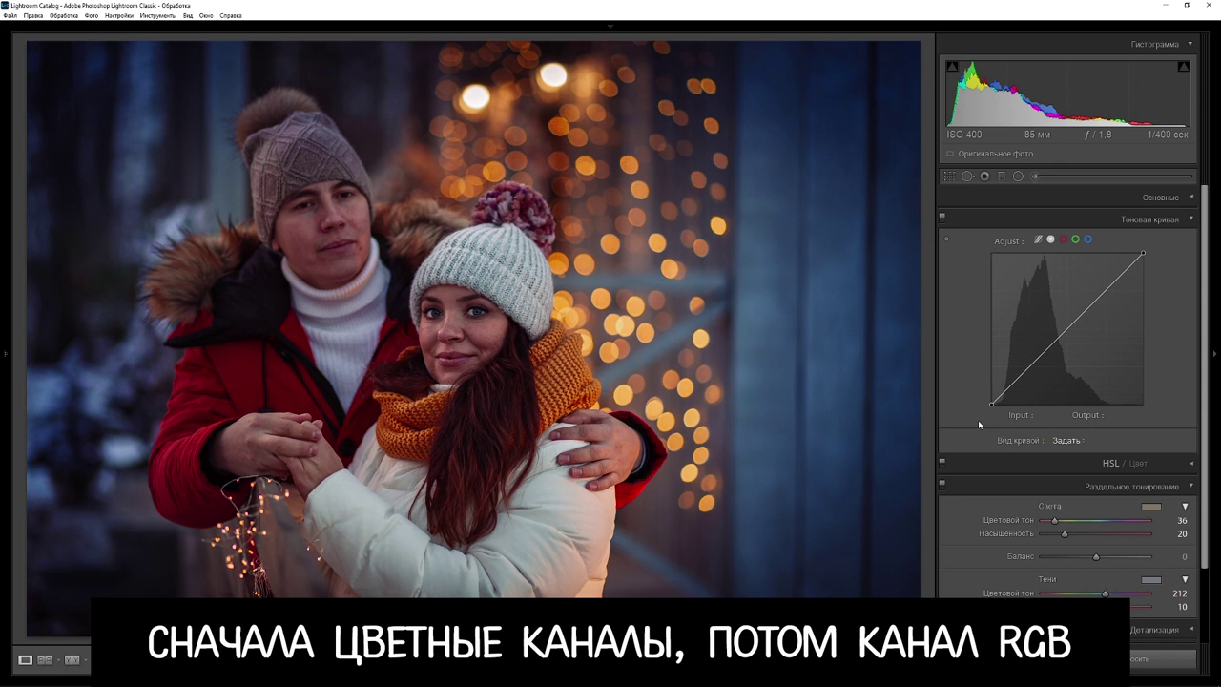
mouse_move(992, 405)
mouse_down()
mouse_move(992, 391)
mouse_move(1021, 380)
mouse_up()
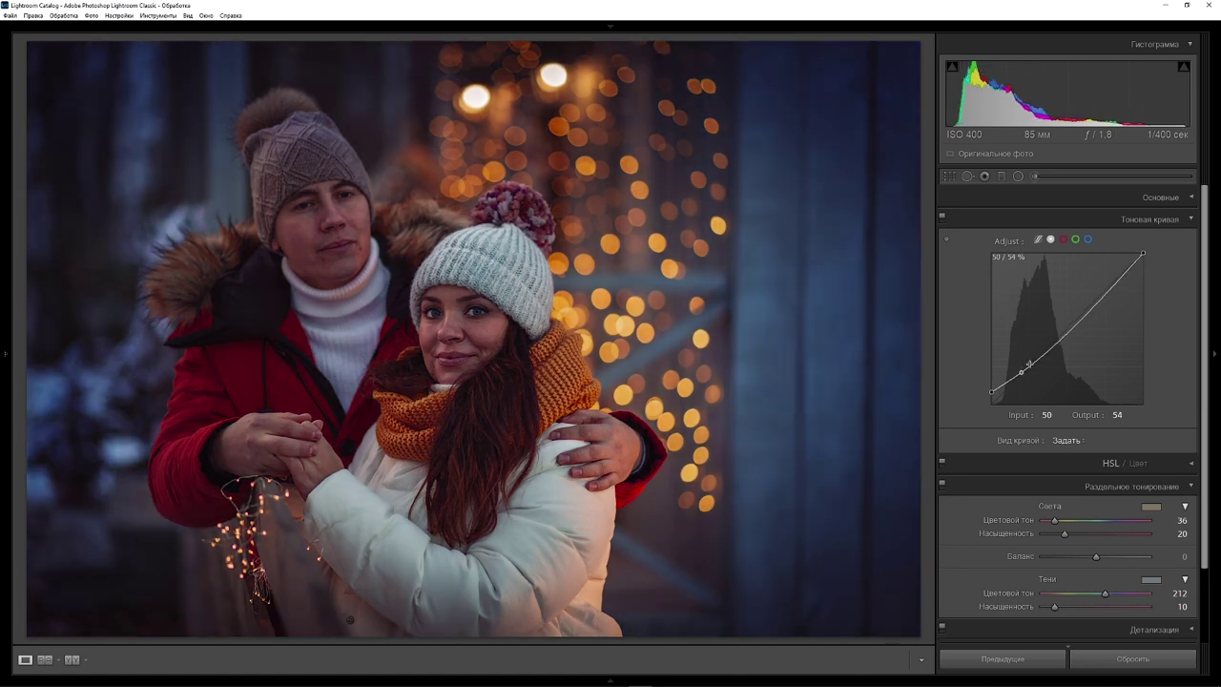
click(1067, 330)
click(1104, 292)
drag(1143, 253, 1143, 262)
mouse_move(993, 391)
mouse_down()
mouse_move(992, 377)
mouse_move(1021, 370)
mouse_up()
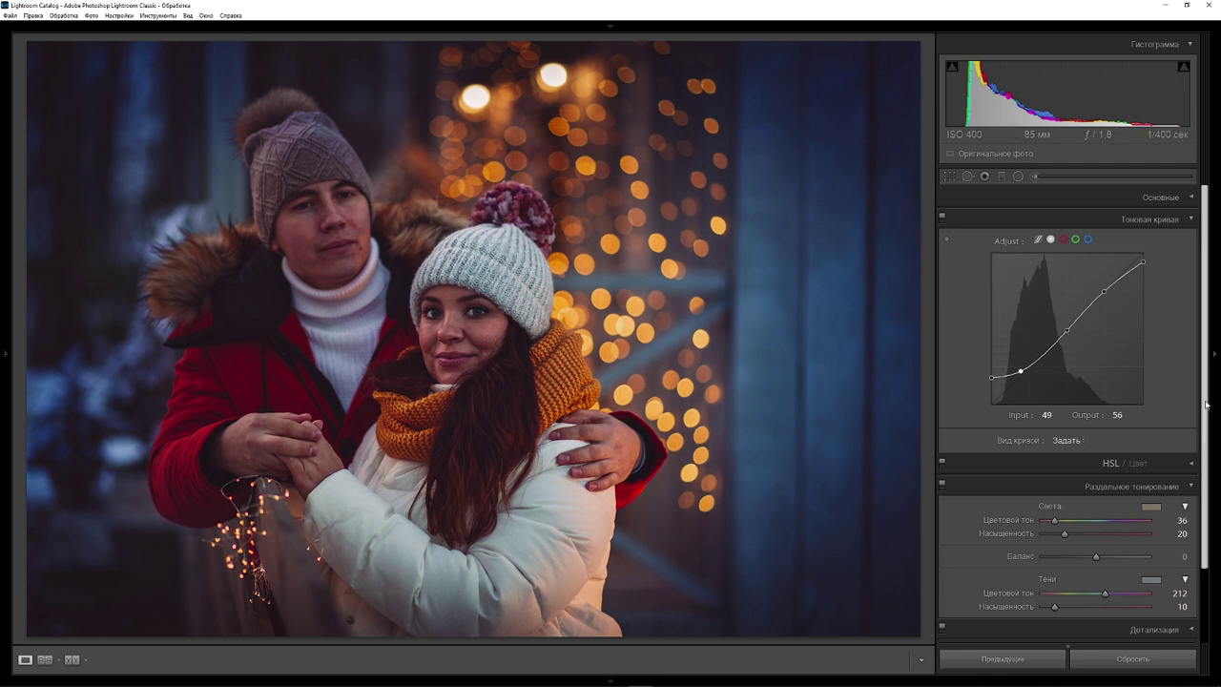
Reduce Orange saturation in the HSL panel
scroll(1206, 405, down, 3)
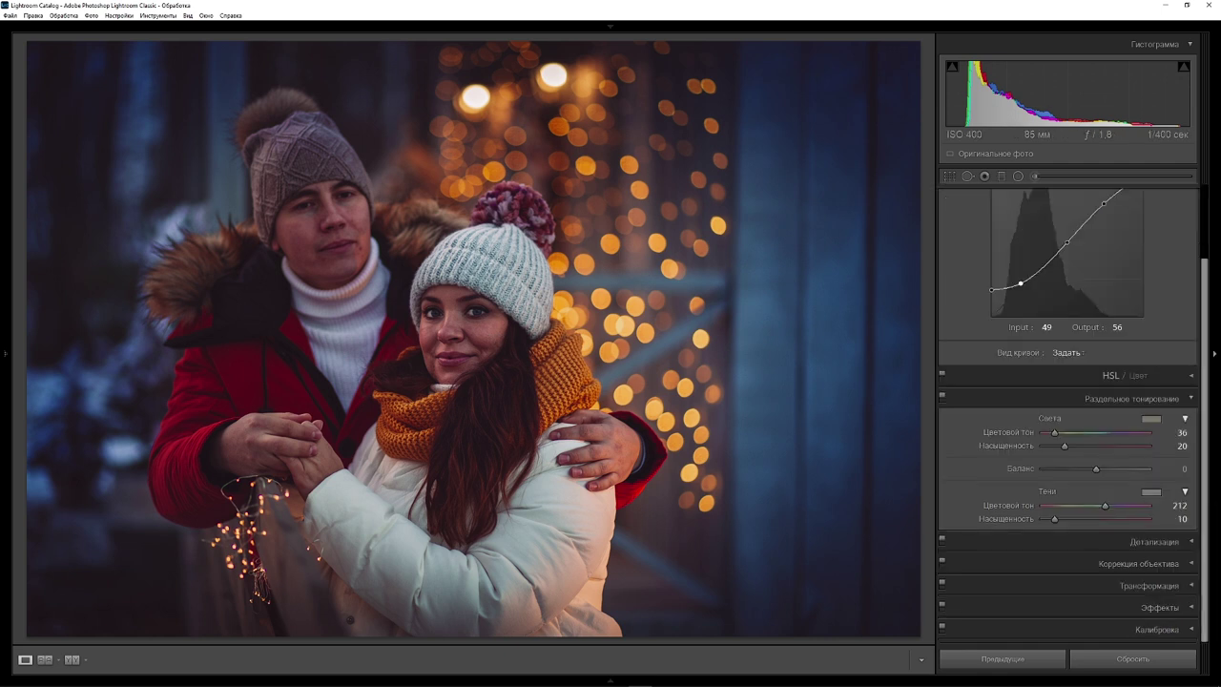
click(1191, 379)
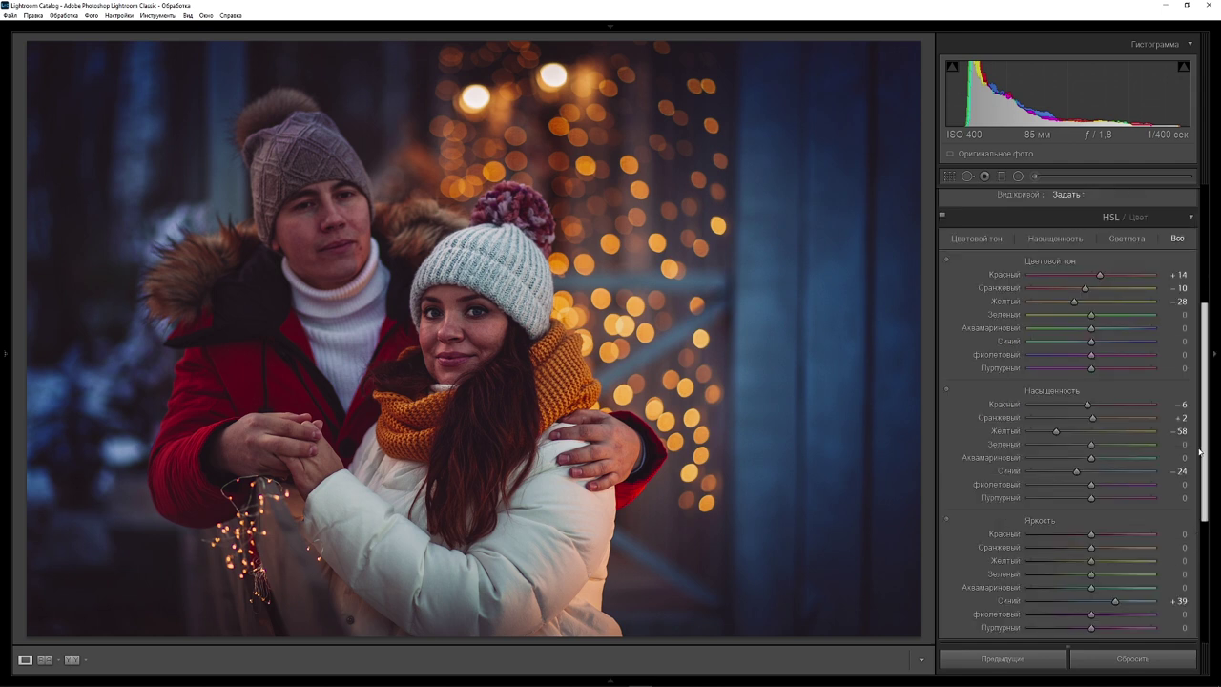
drag(1093, 422, 1081, 422)
scroll(1081, 421, up, 5)
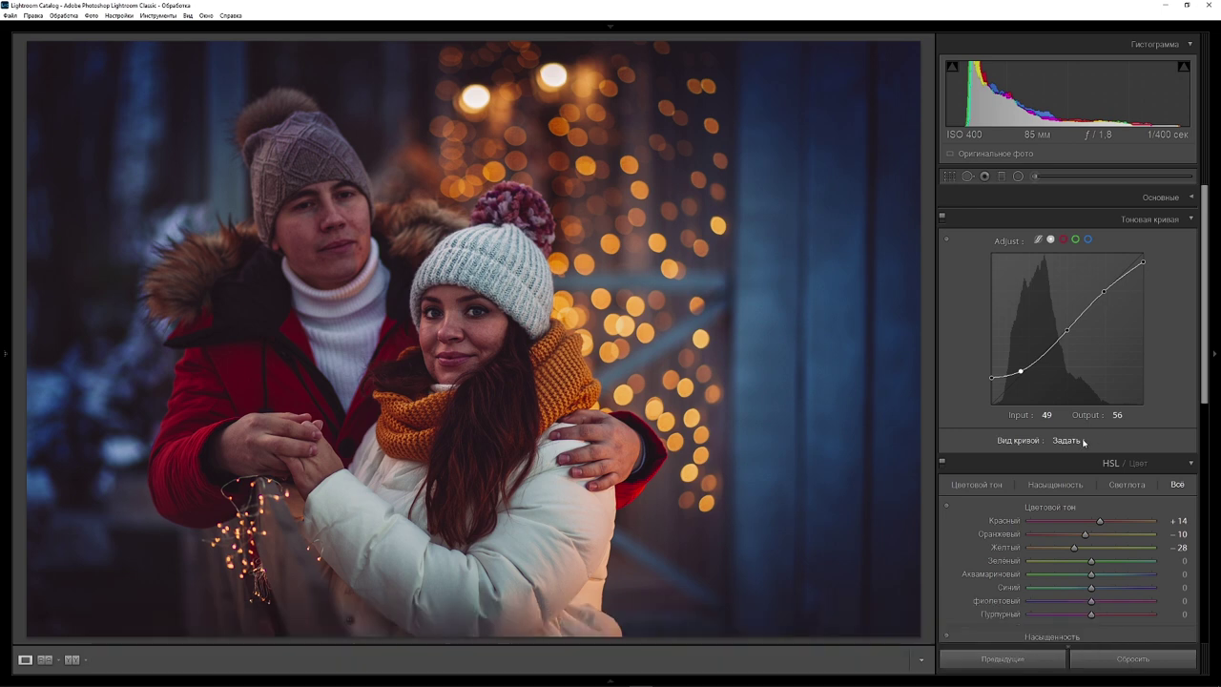
Save the current point curve as a preset named RGB_1
click(1084, 442)
click(1094, 524)
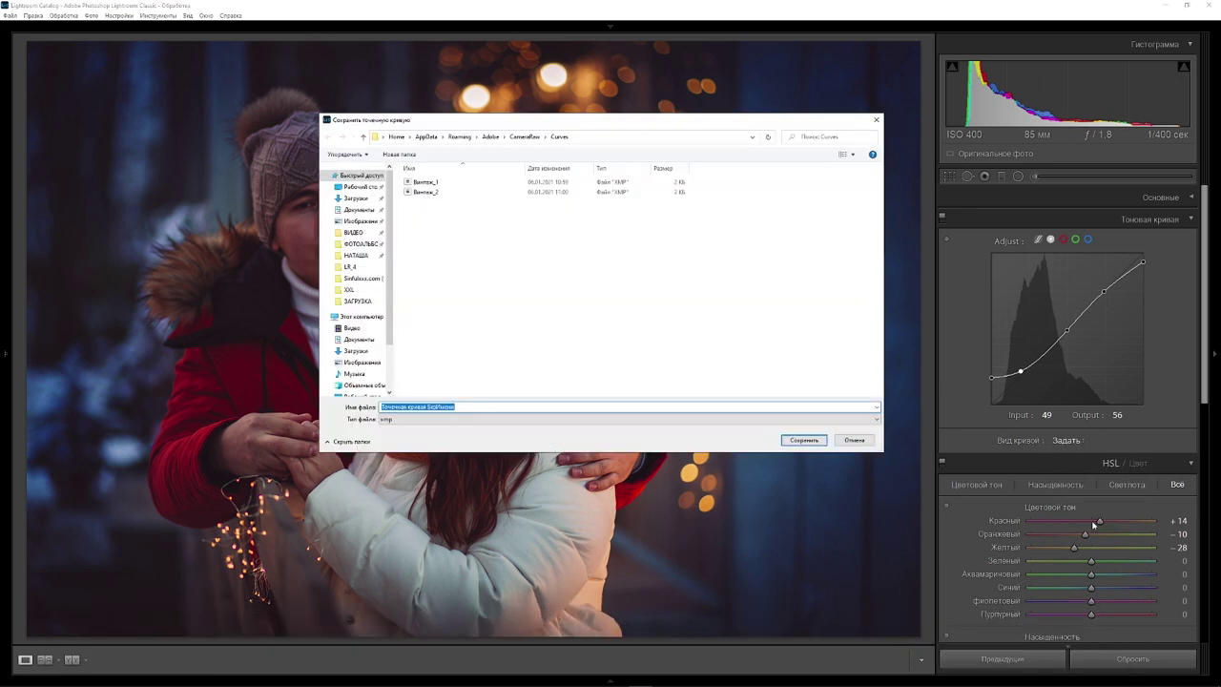
text(RGB_1)
key(Return)
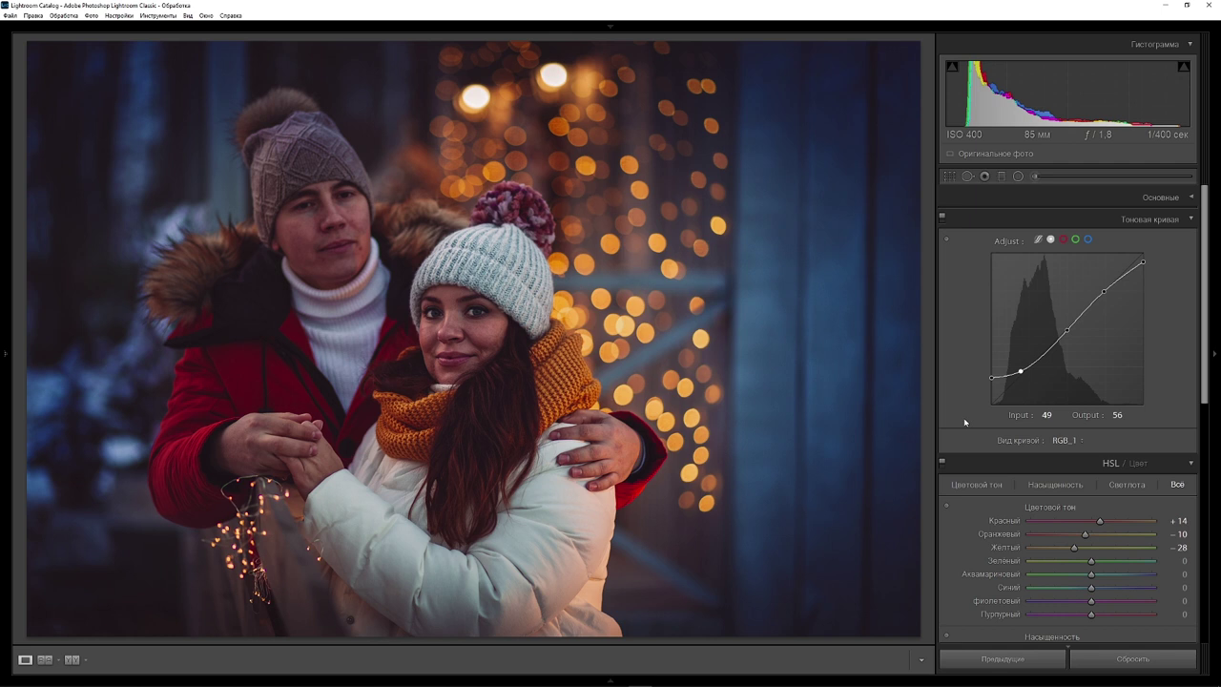
Use the targeted adjustment tool on the red channel to add points from dark and light skin areas
click(1063, 239)
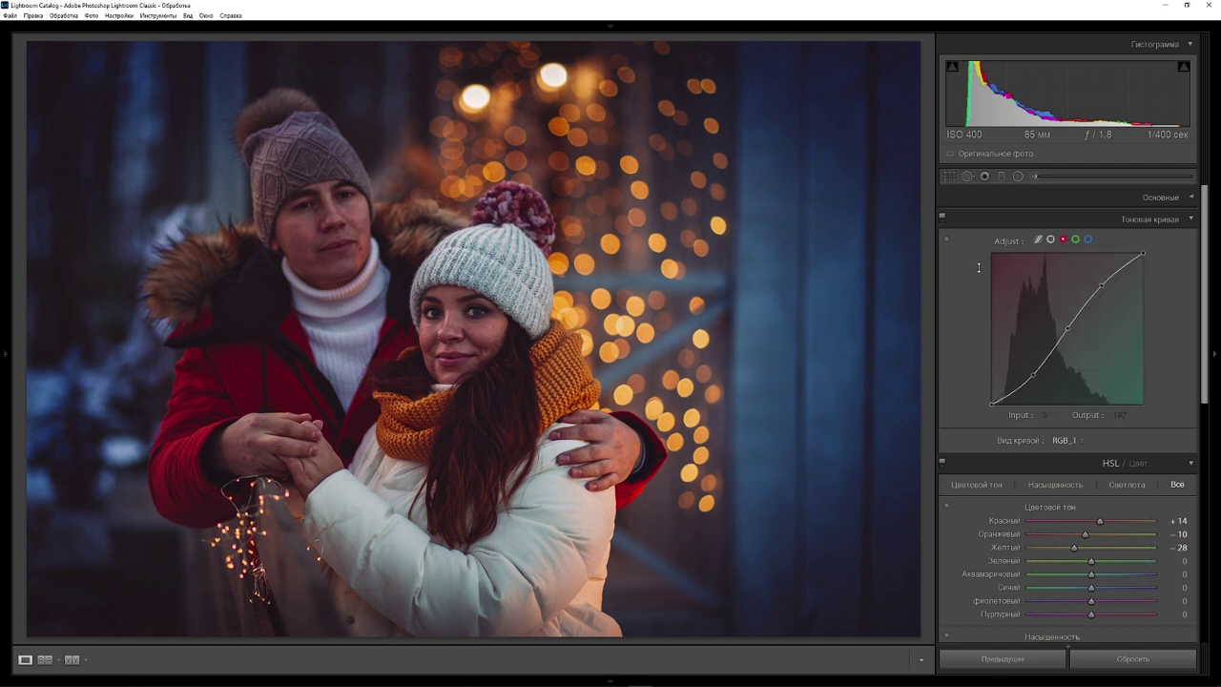
click(947, 240)
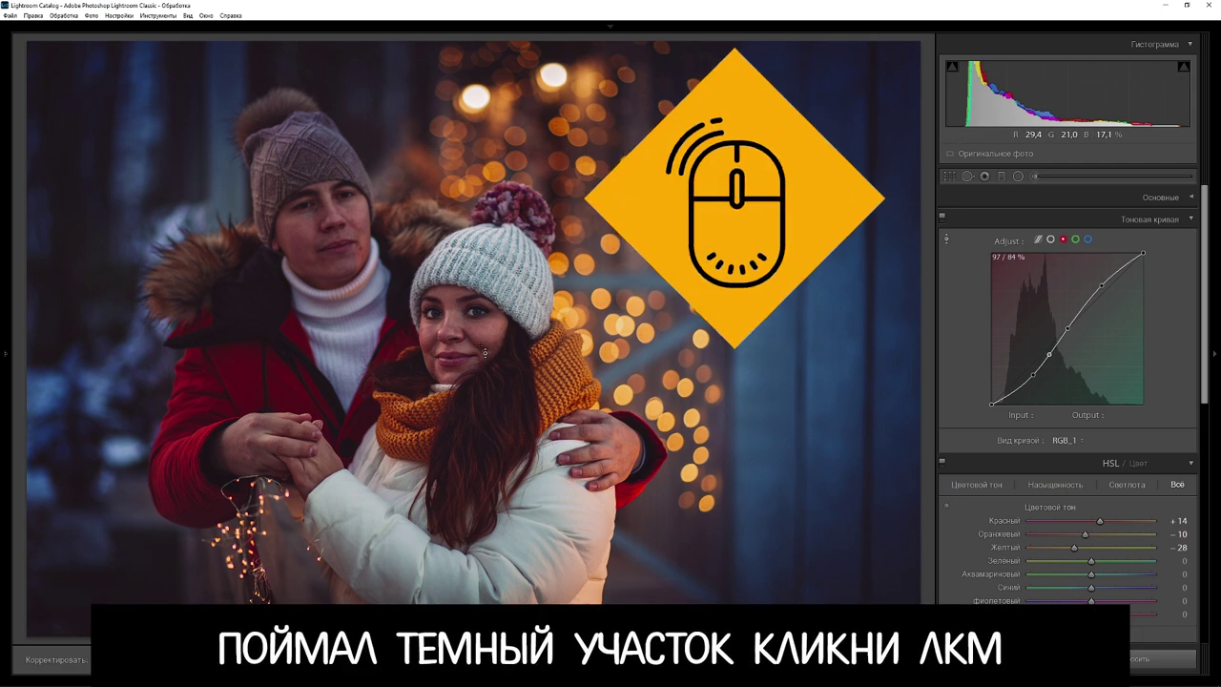
click(485, 352)
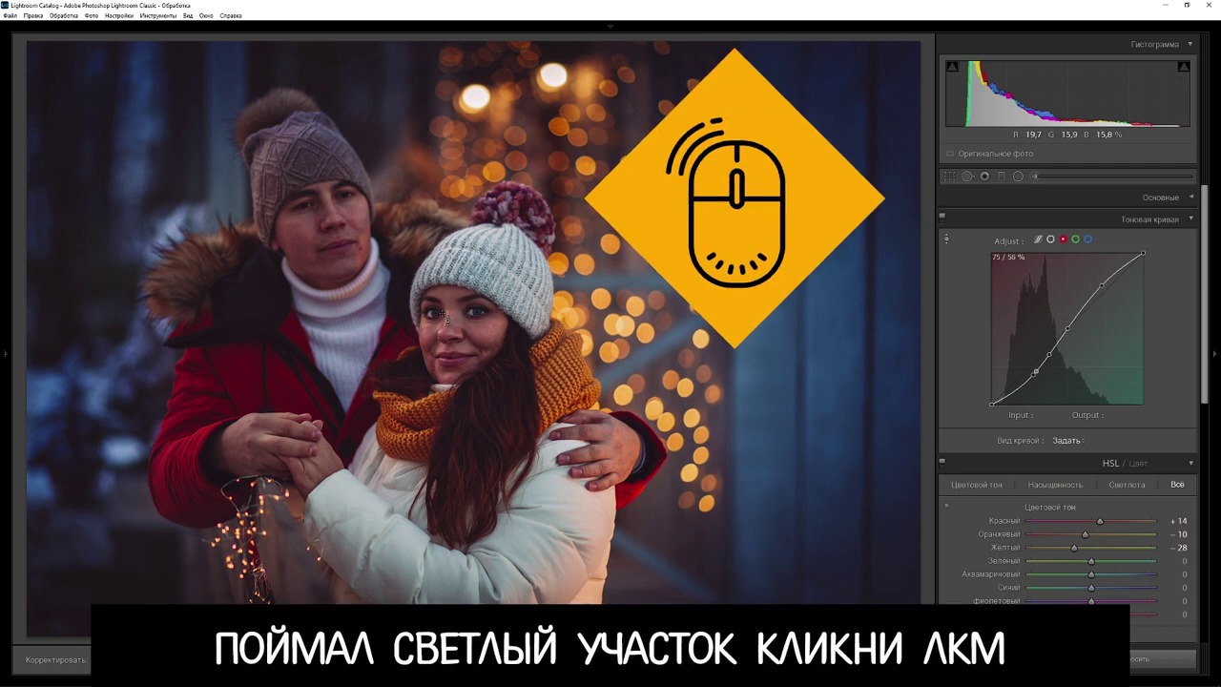
click(447, 317)
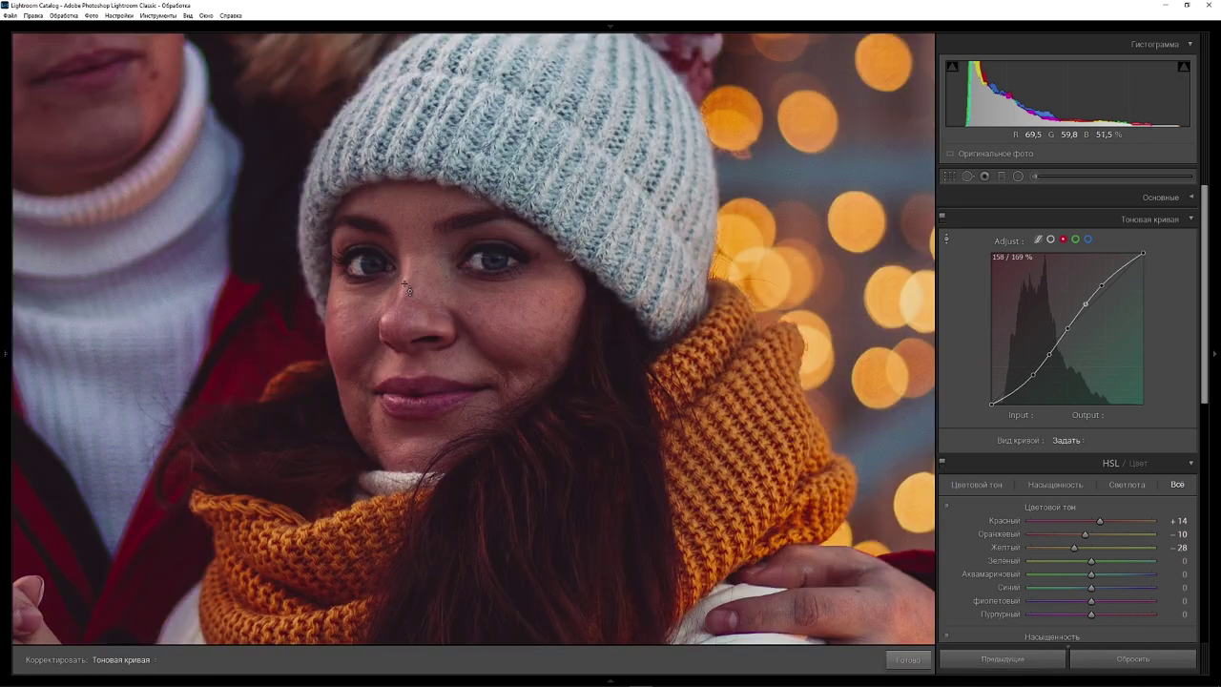
key(z)
key(z)
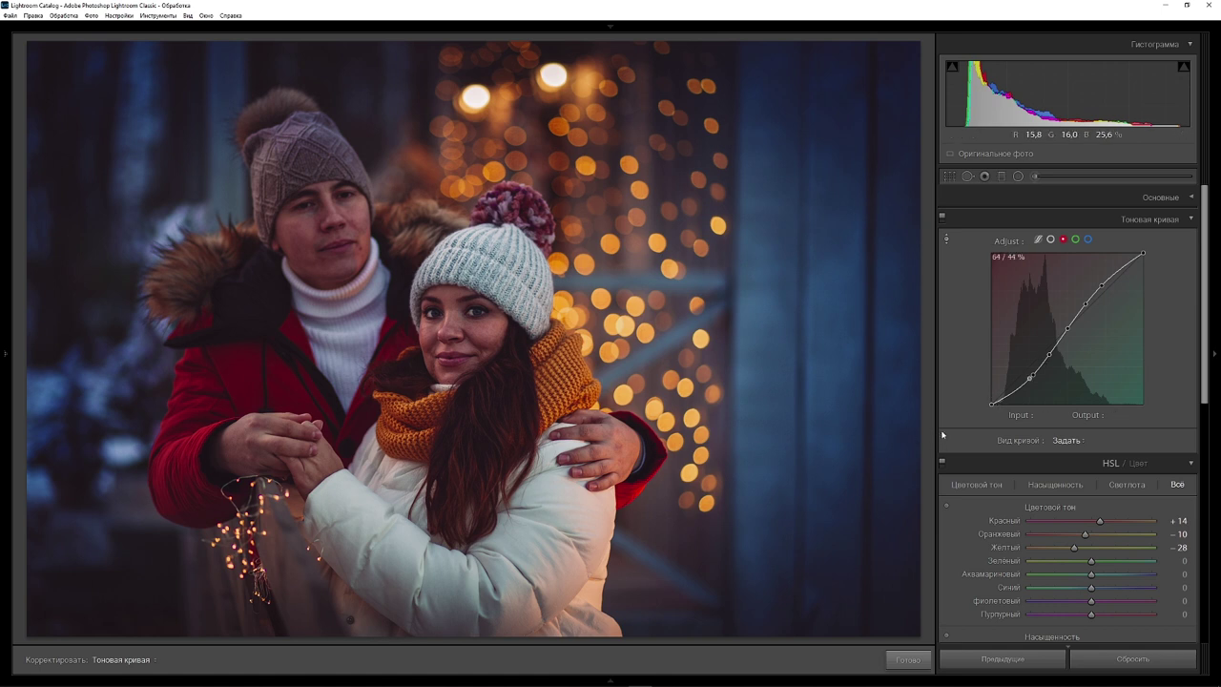
click(948, 240)
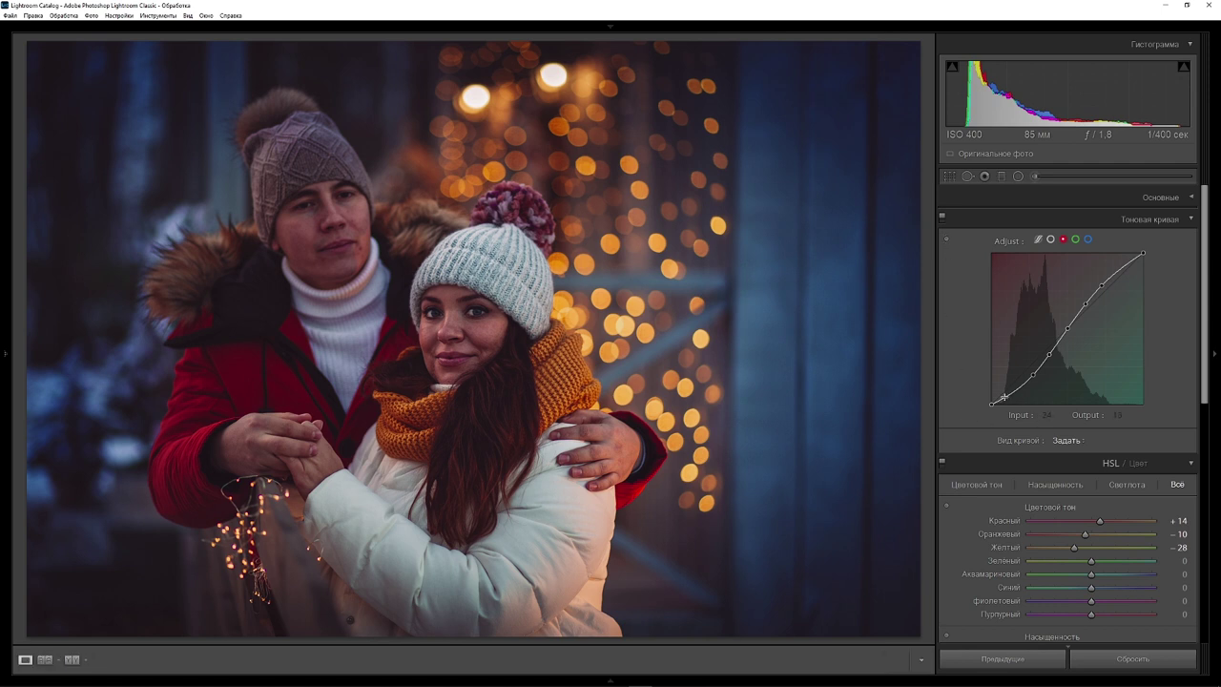
Try lowering red curve shadow points to about 28/5, then remove them
key(alt)
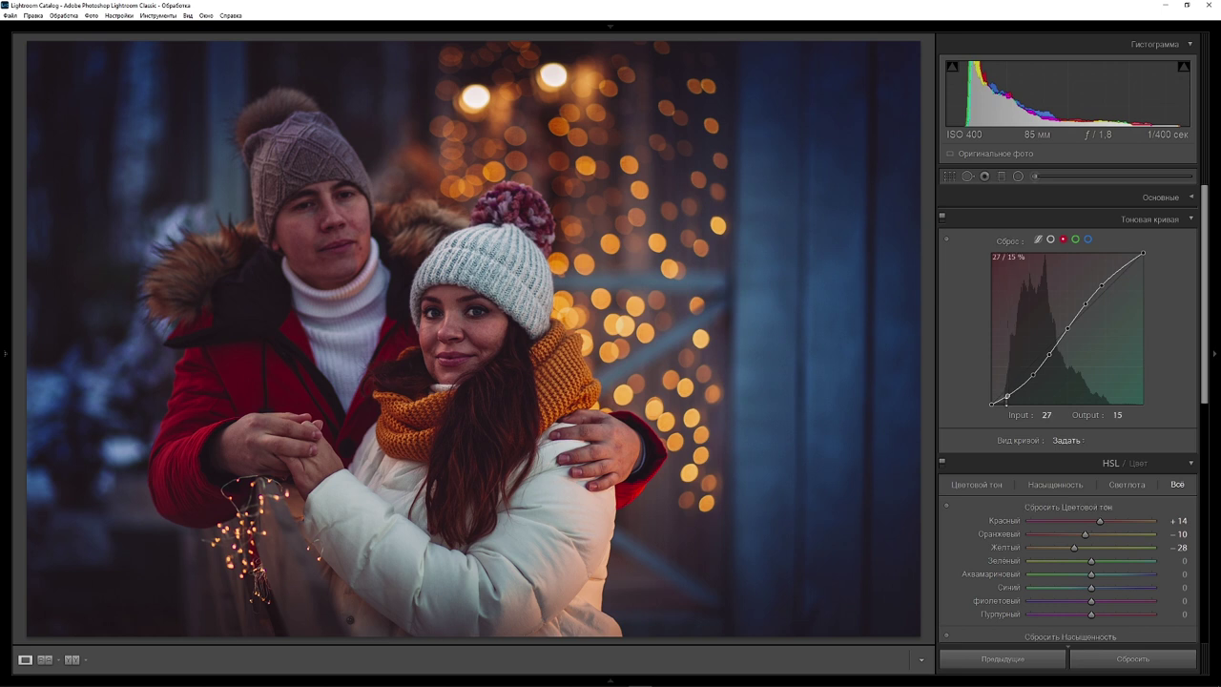
drag(1010, 403, 1011, 410)
click(1023, 386)
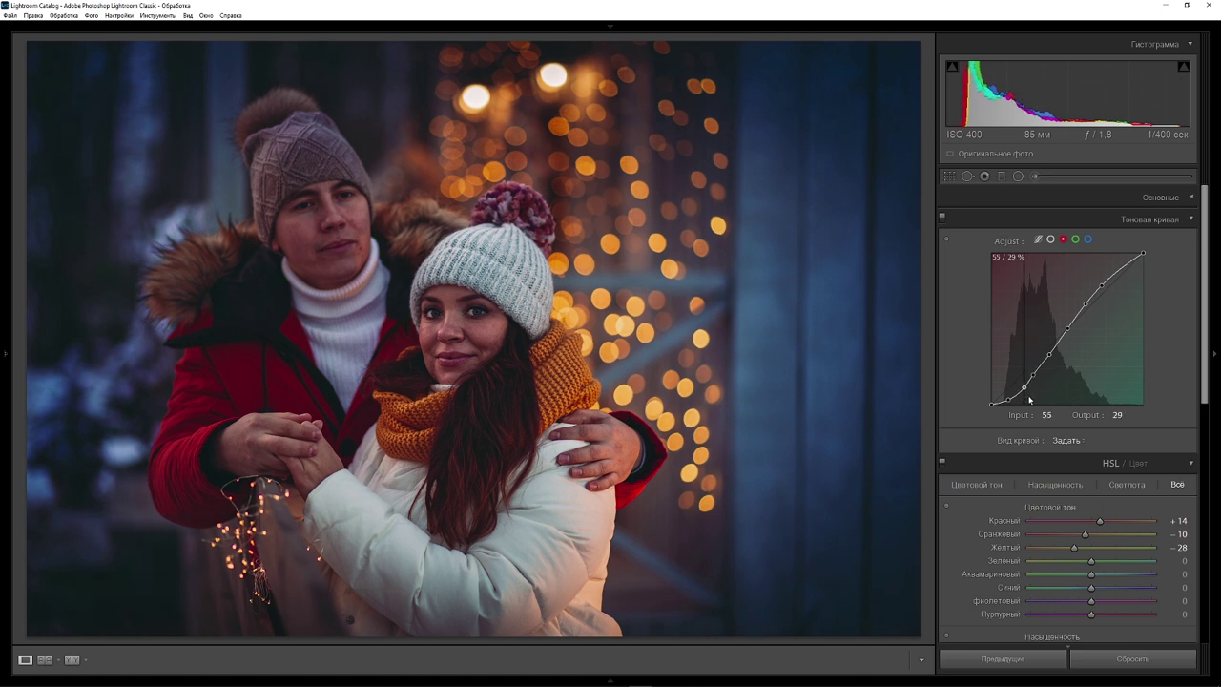
drag(1008, 400, 1008, 403)
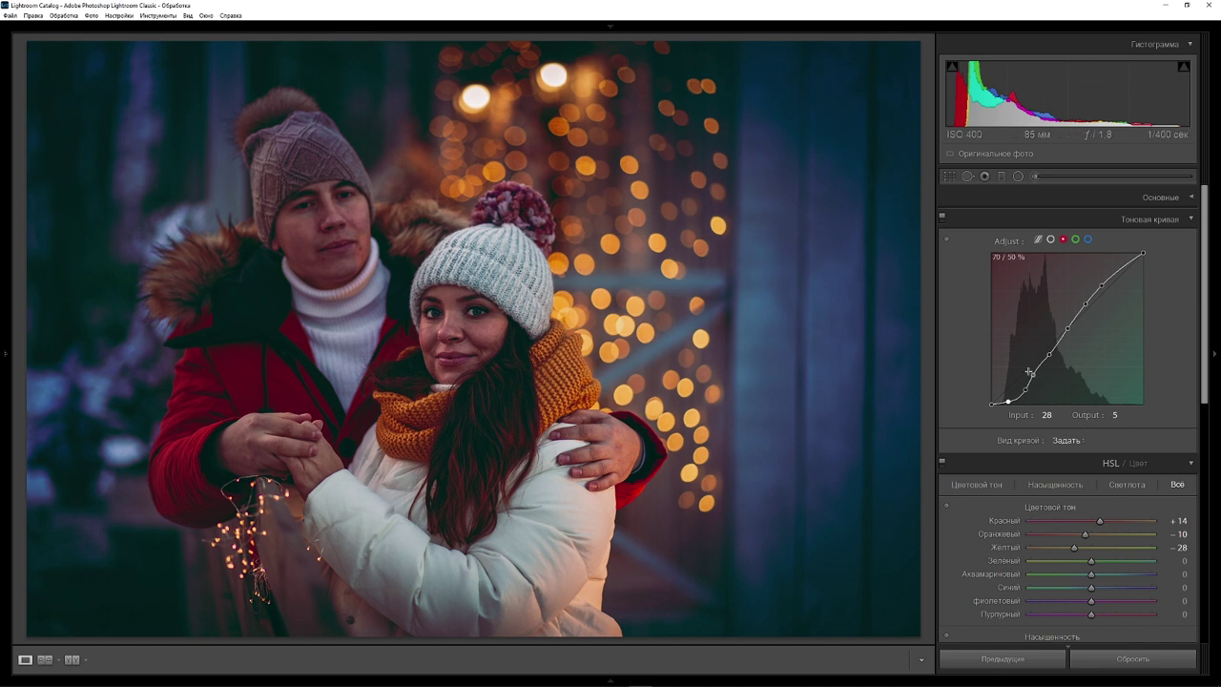
double_click(1025, 389)
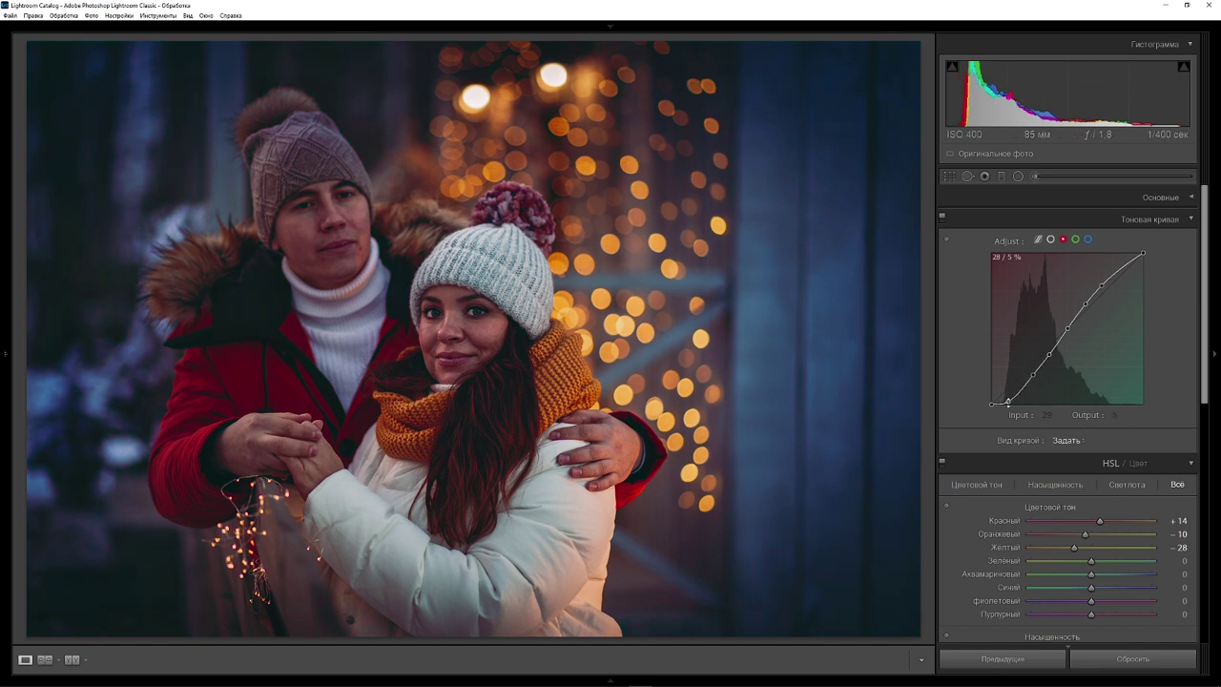
double_click(1007, 401)
Add red curve midtone points and pull the shadow point down to 56/25
alt+click(1038, 368)
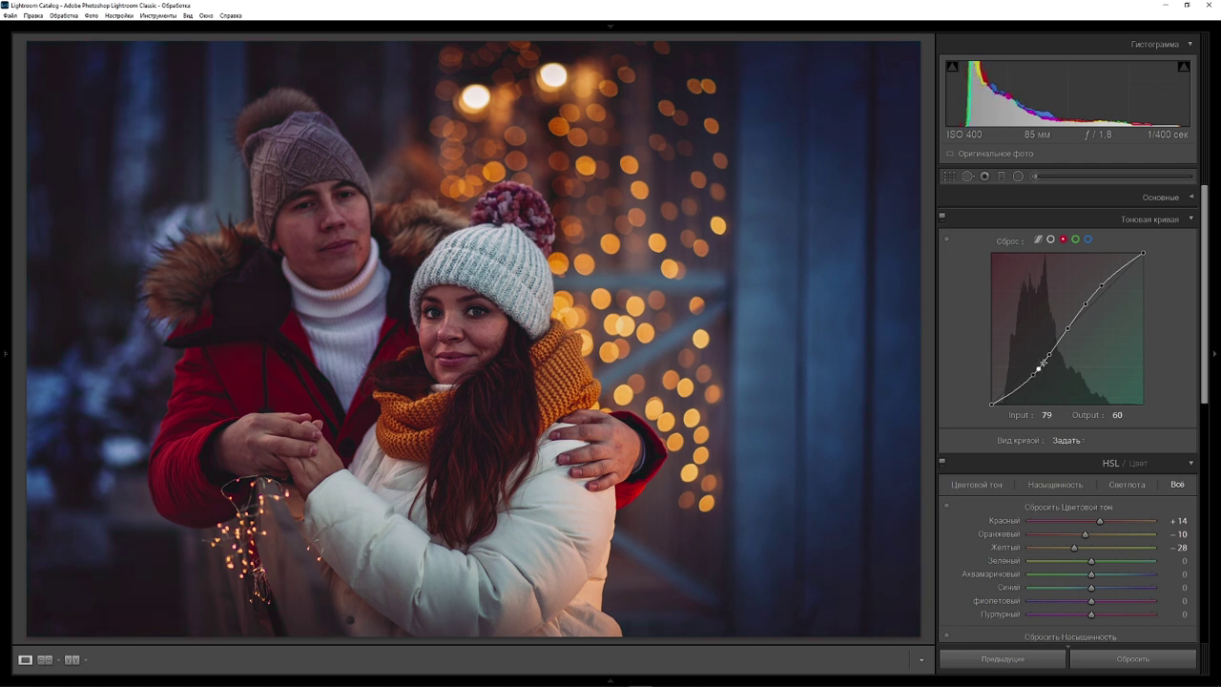
click(1057, 343)
alt+click(1062, 336)
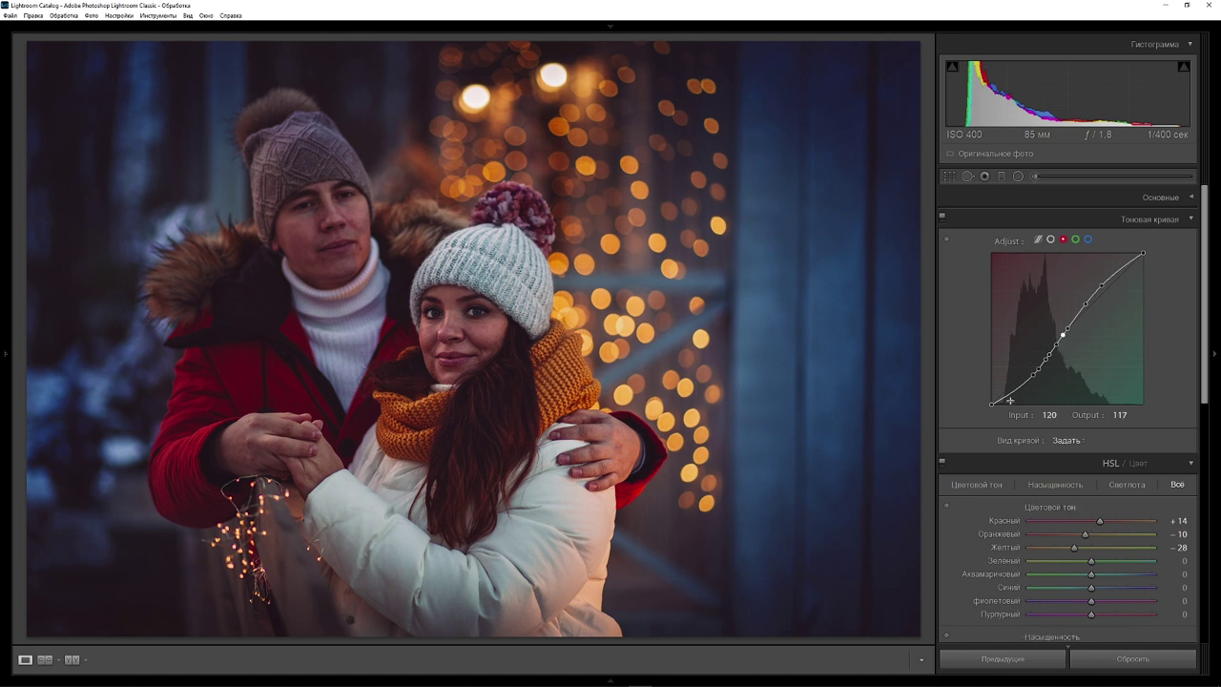
key(alt)
click(1025, 390)
drag(1026, 396, 1031, 412)
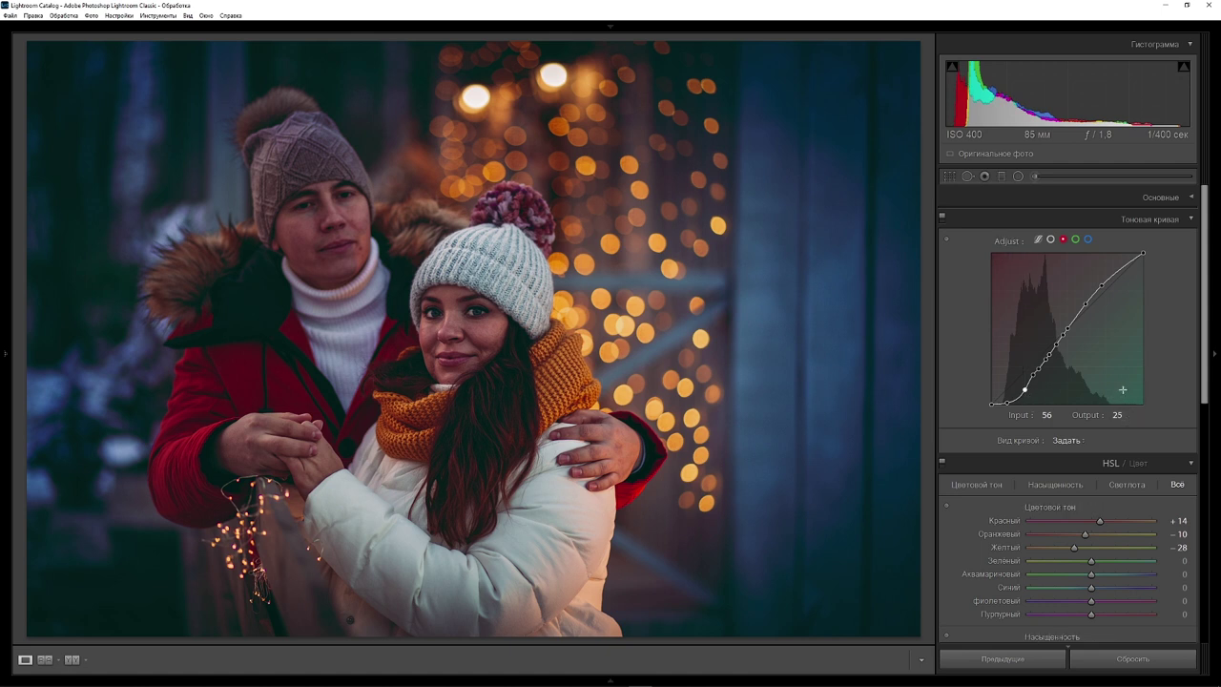
Switch the Tone Curve panel to the green channel curve
click(1076, 239)
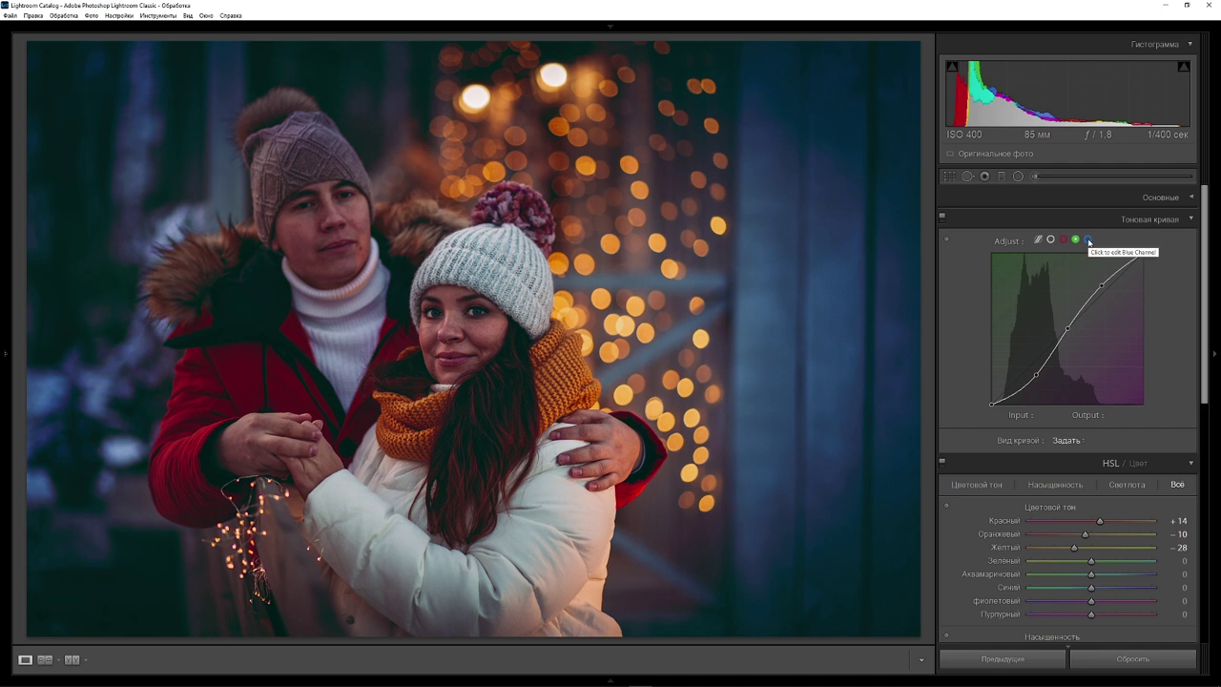
Add several midtone points to the blue channel curve
click(1088, 241)
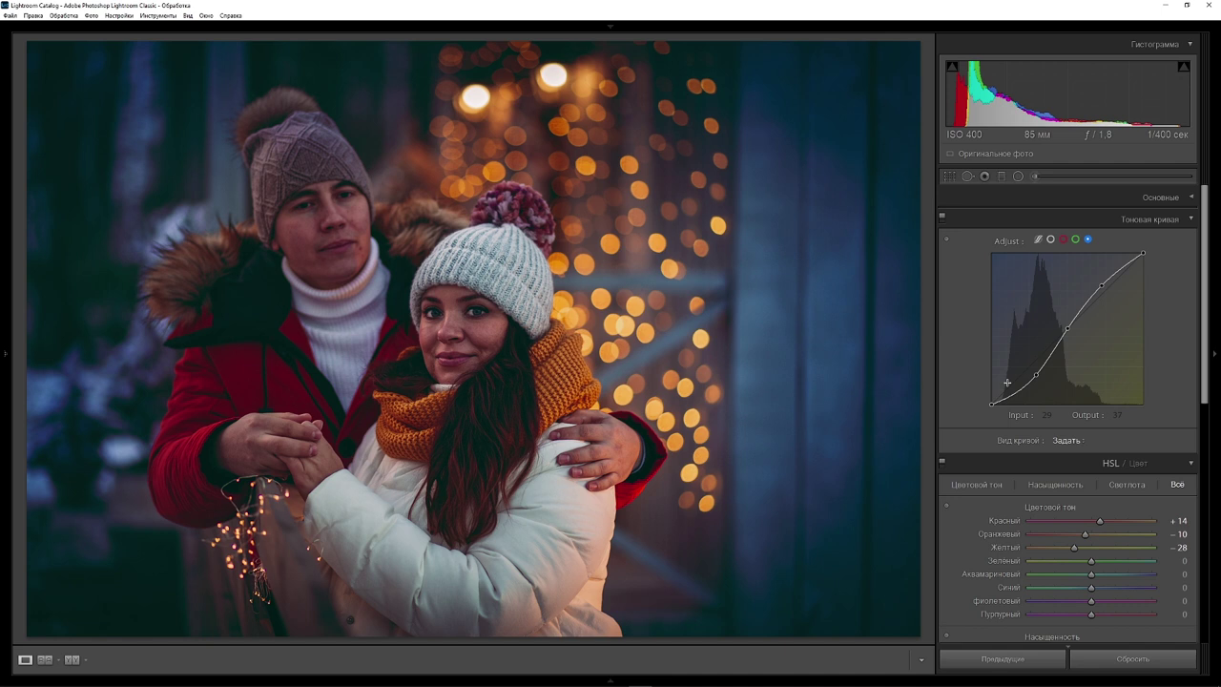
key(alt)
click(1050, 356)
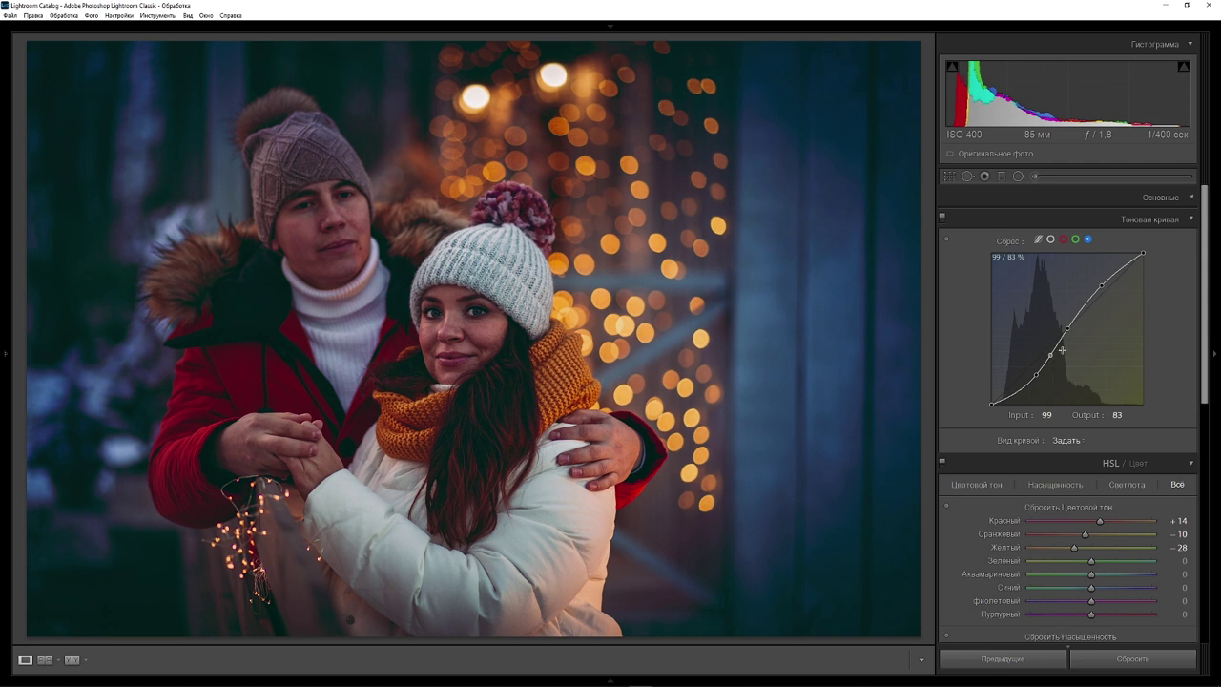
click(1084, 307)
click(1058, 342)
click(1074, 319)
Lift the blue curve's black endpoint slightly and delete its extra shadow point
key(alt)
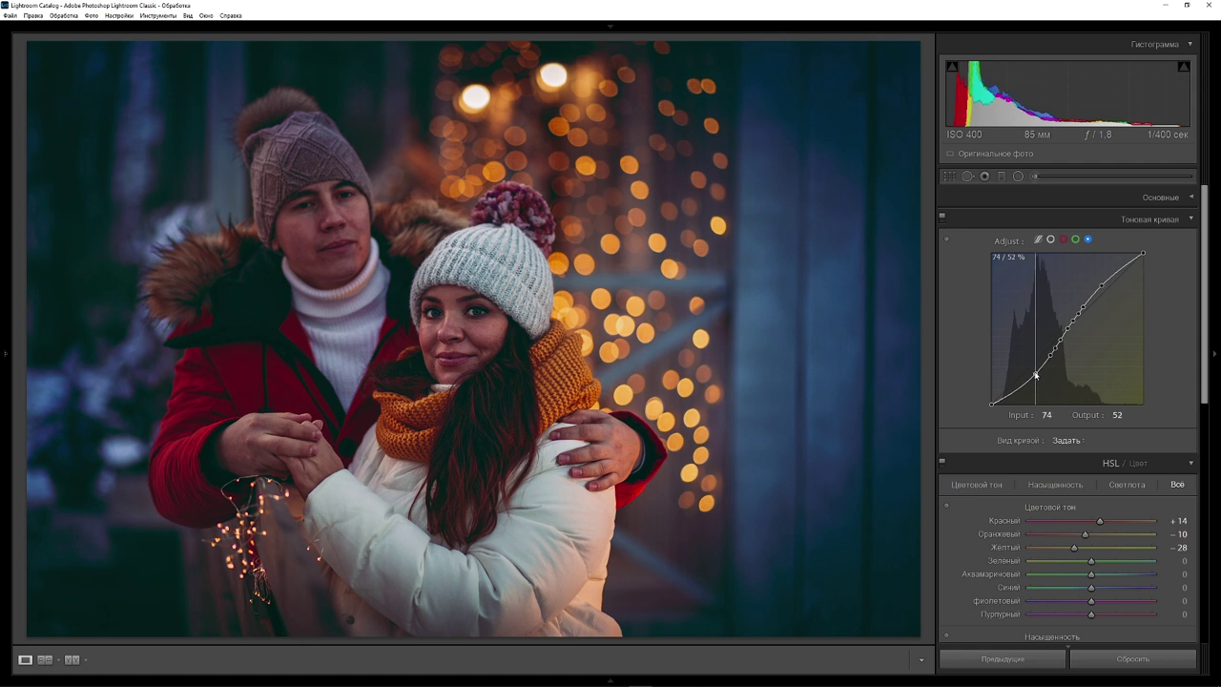
click(1011, 394)
key(alt)
key(alt)
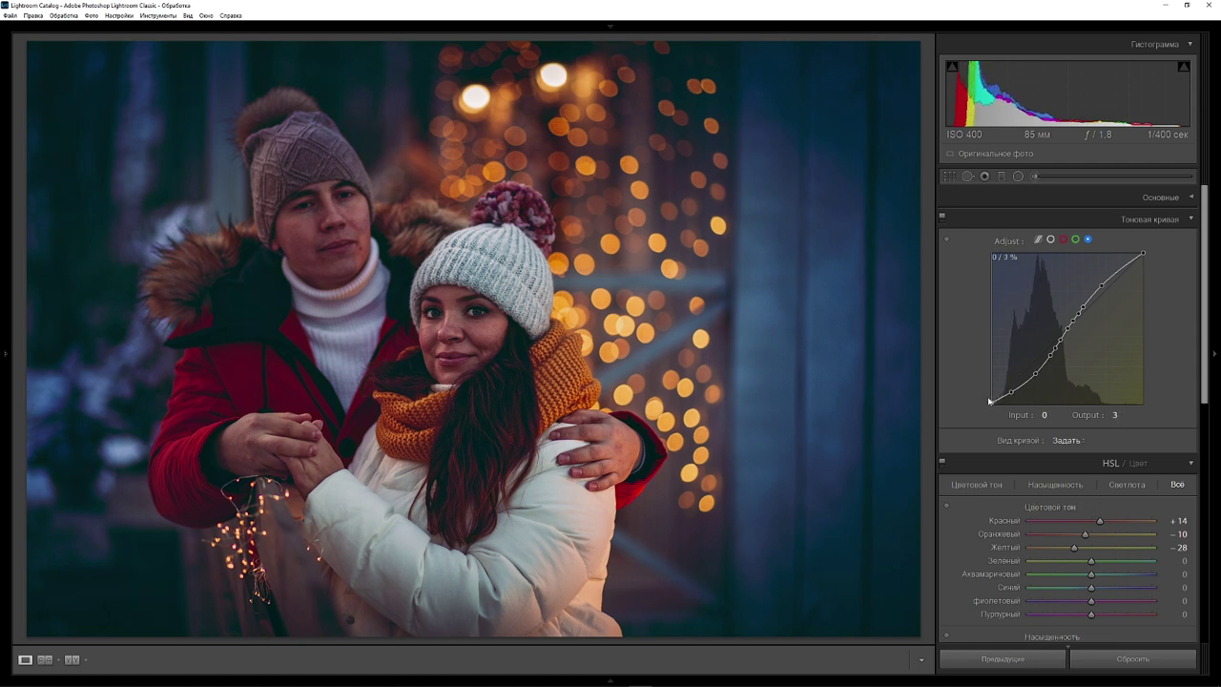
drag(992, 404, 980, 382)
key(alt)
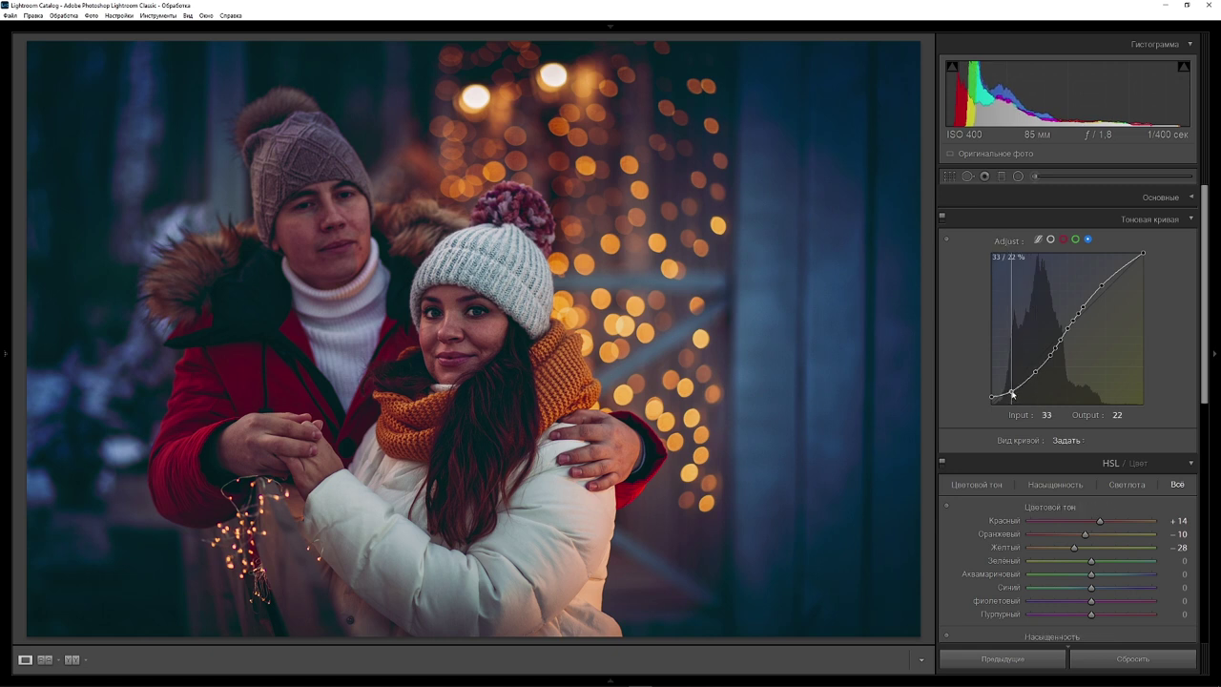
click(1012, 393)
double_click(1022, 385)
click(1051, 240)
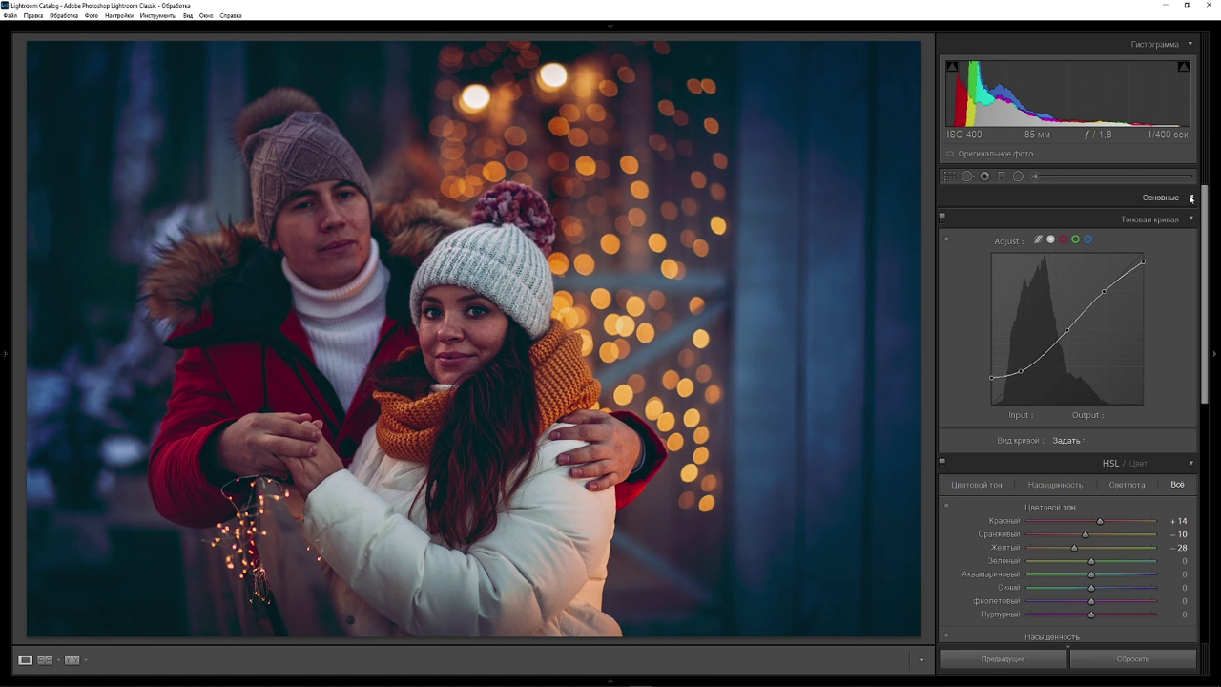
Set Contrast to −57 and Blacks to about +55 in the Basic panel
click(1161, 196)
drag(1070, 350, 1067, 353)
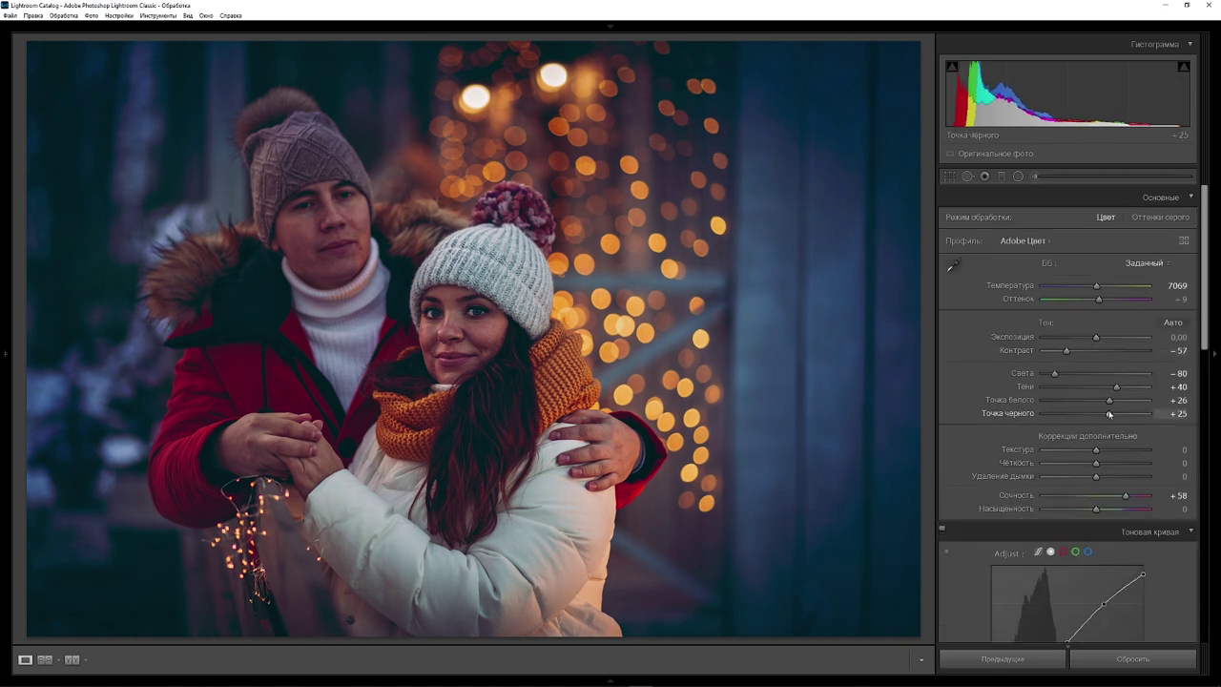
drag(1110, 414, 1128, 417)
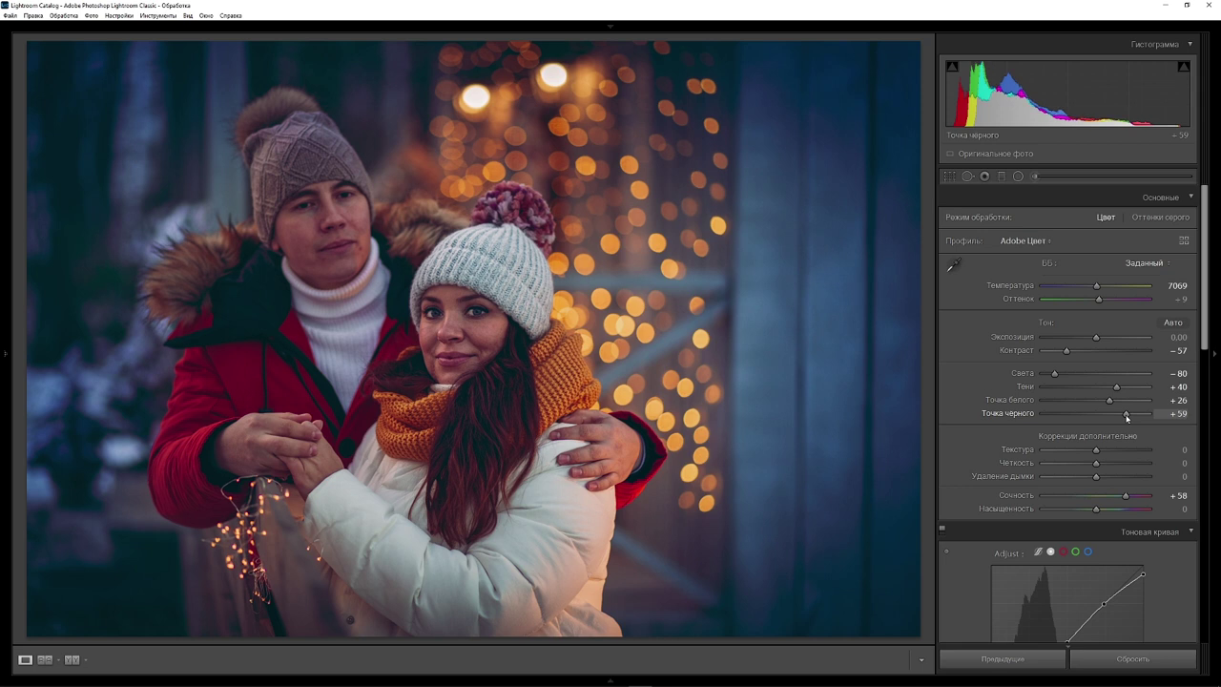
scroll(1204, 374, down, 2)
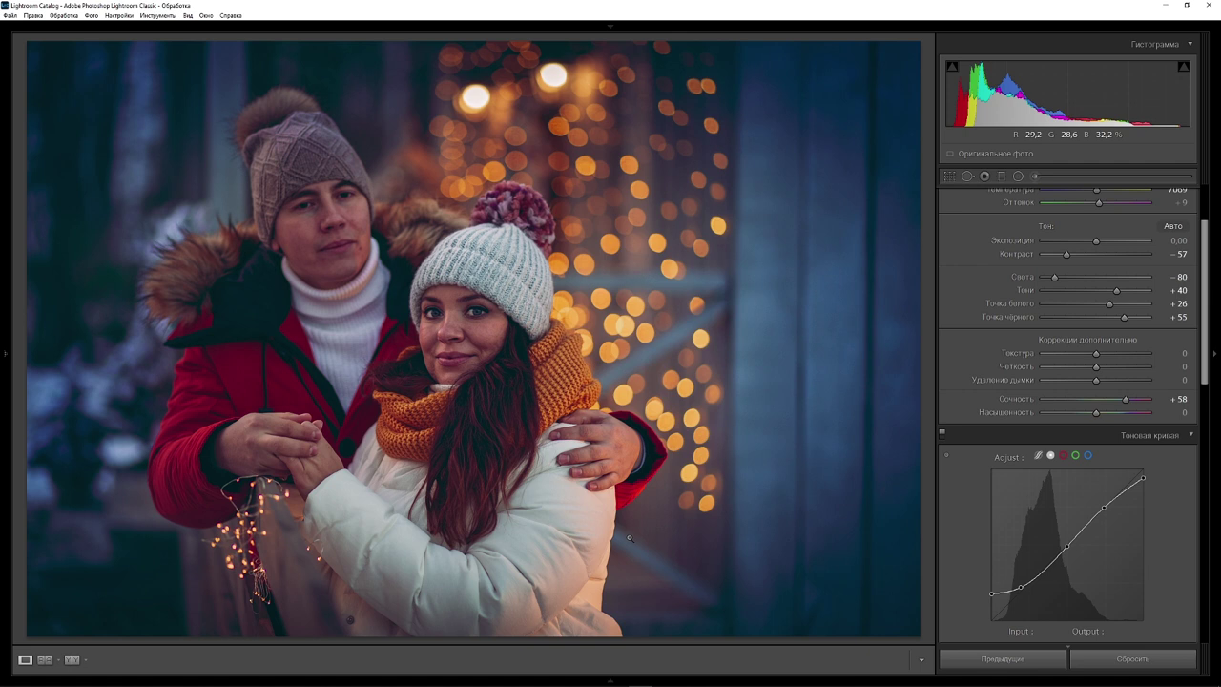
Save the portrait's tone curve as preset RGB_портрет and move to the night street photo
scroll(1049, 382, down, 3)
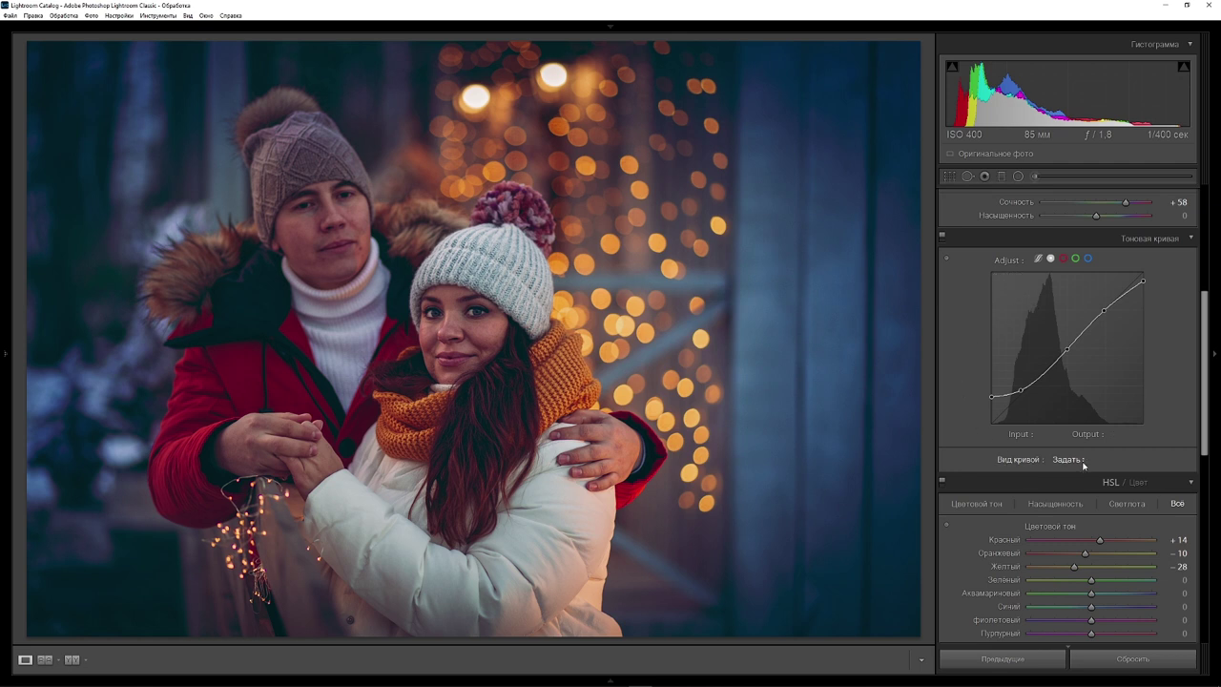
click(1081, 462)
click(1078, 551)
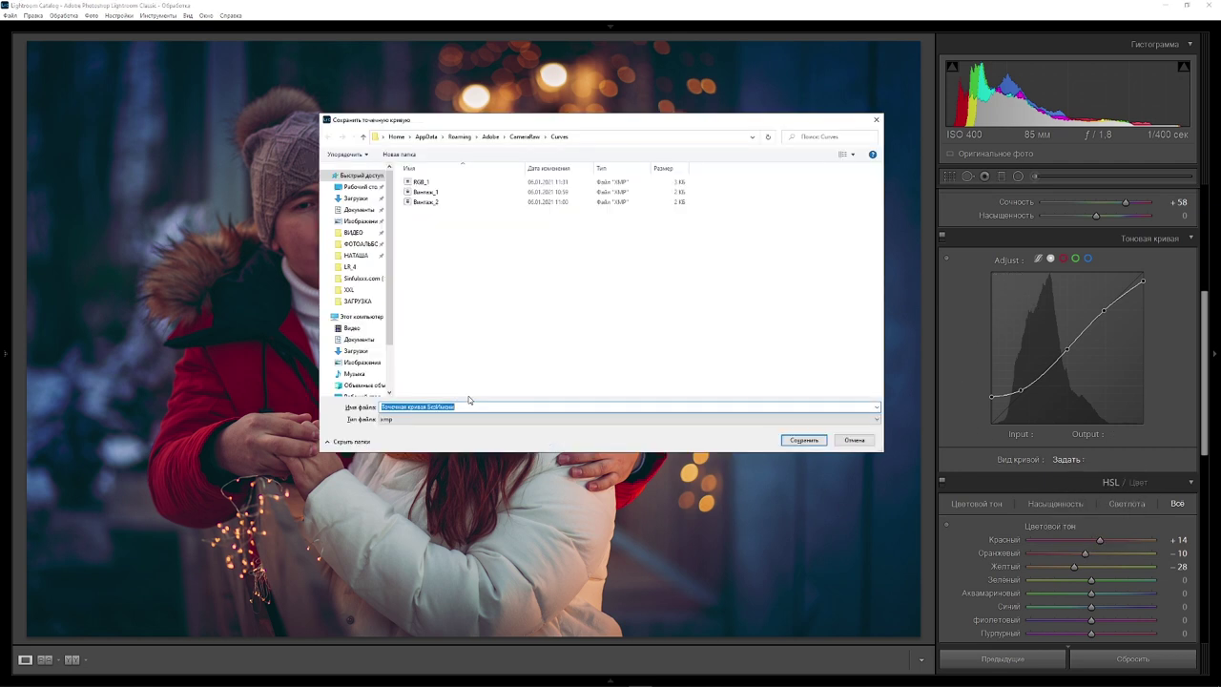
text(КП)
key(Return)
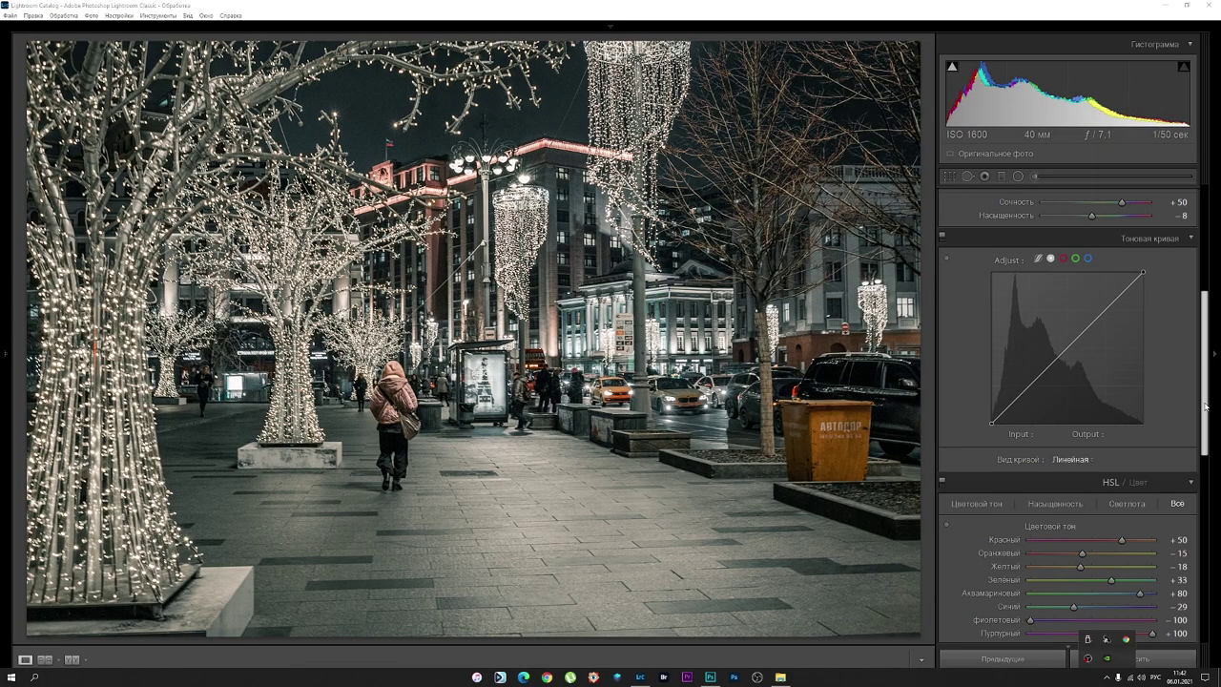
scroll(1208, 368, up, 3)
mouse_move(1207, 369)
mouse_down()
mouse_move(1207, 454)
mouse_move(1203, 405)
mouse_up()
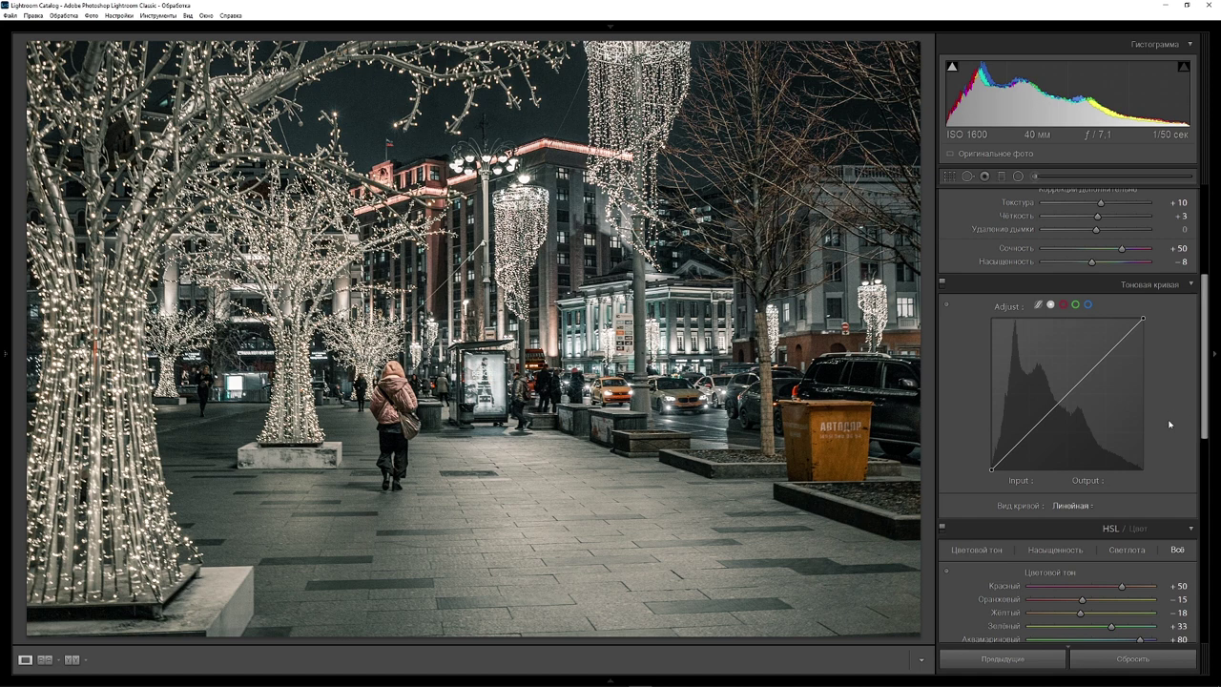
Apply the RGB_1 curve preset to the street photo and set Contrast to −12
click(1094, 509)
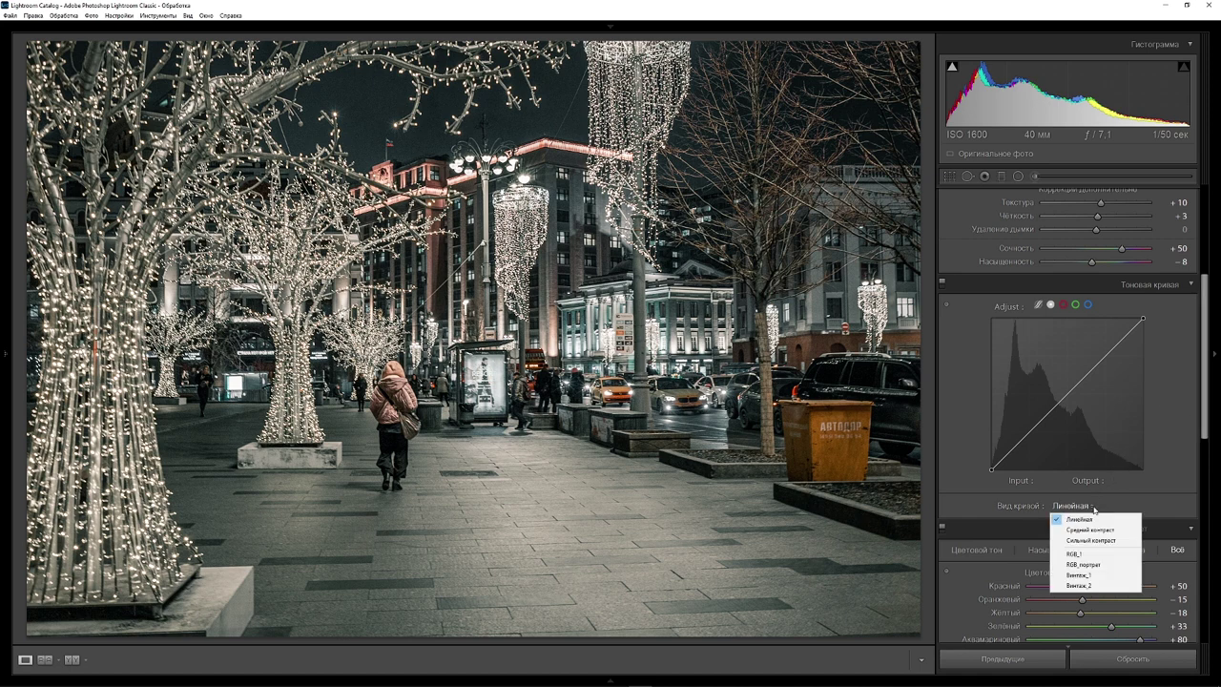
click(1089, 555)
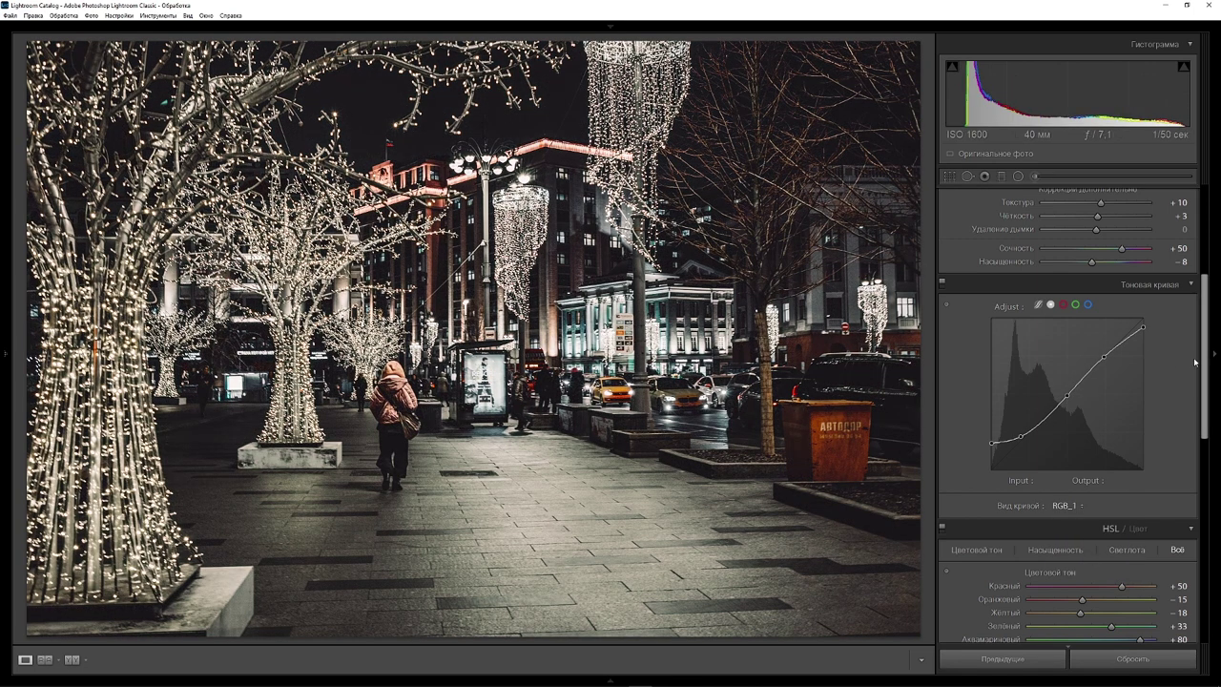
drag(1204, 345, 1204, 258)
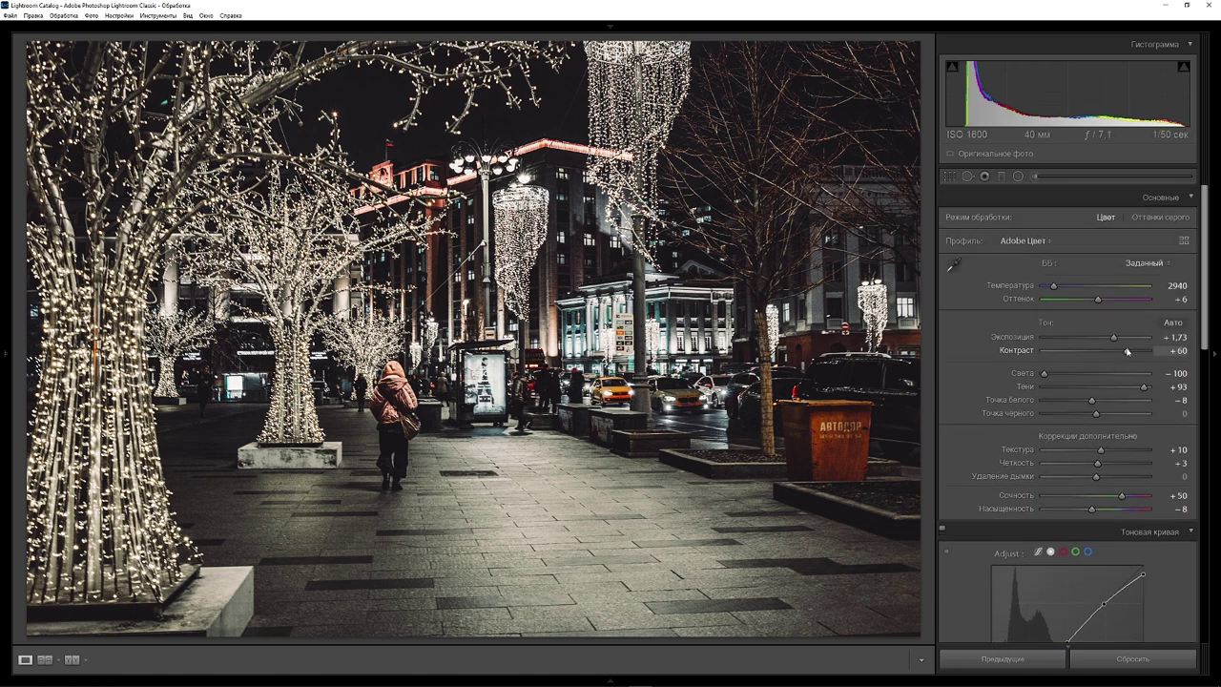
drag(1126, 350, 1096, 351)
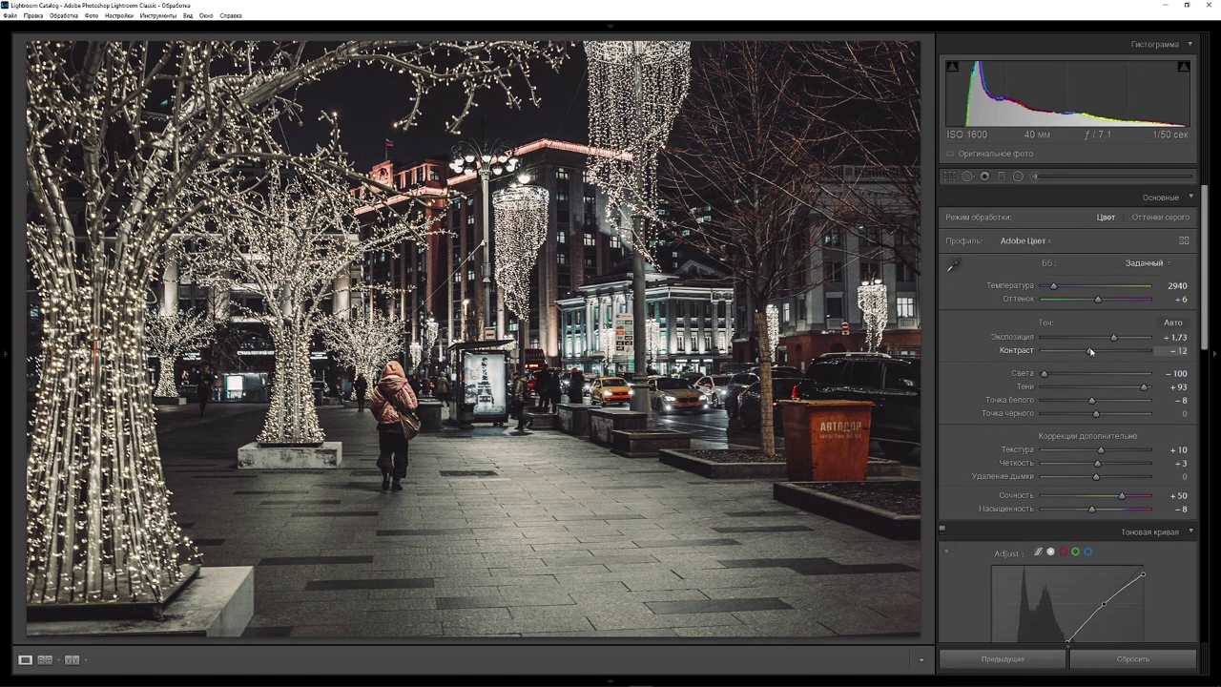
drag(1204, 337, 1204, 420)
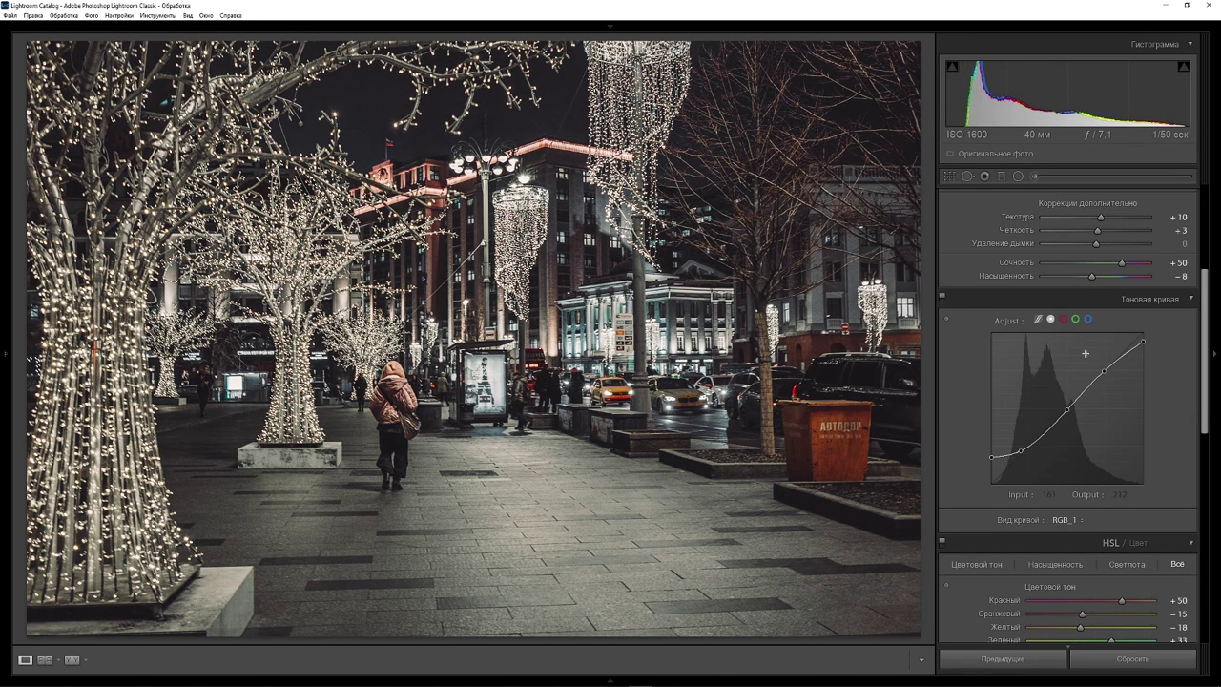
click(1063, 320)
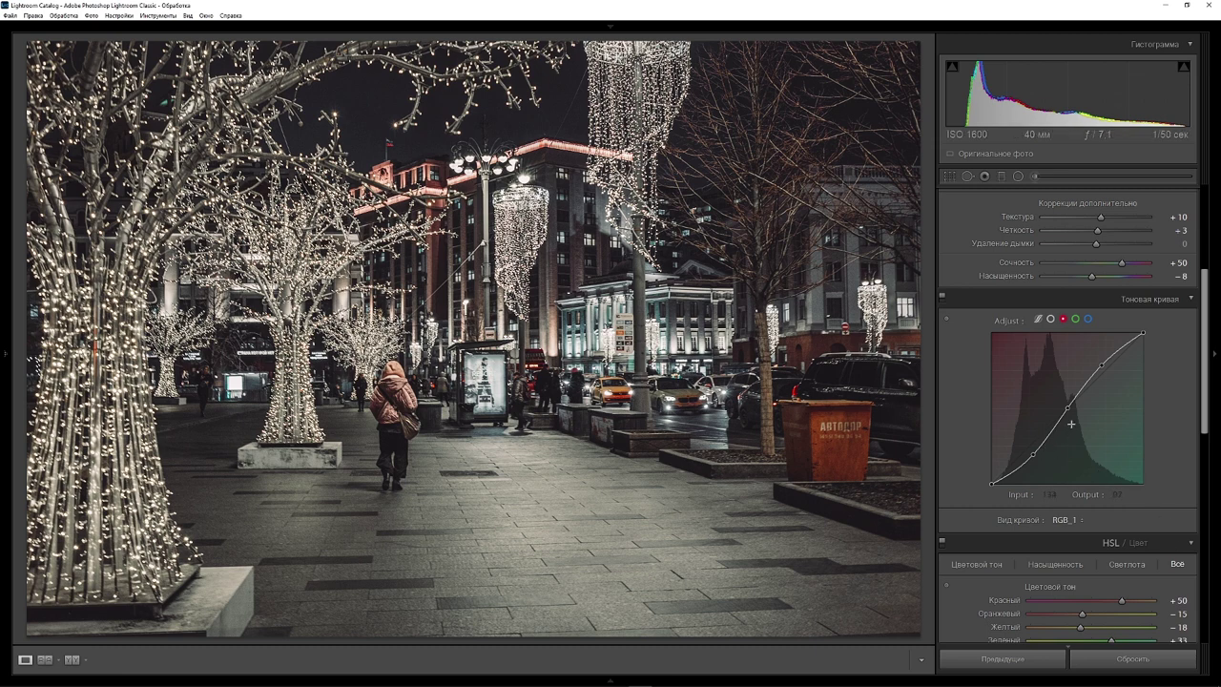
Pull down the red curve's midtones and shadow point for a teal cast
drag(1056, 423, 1056, 433)
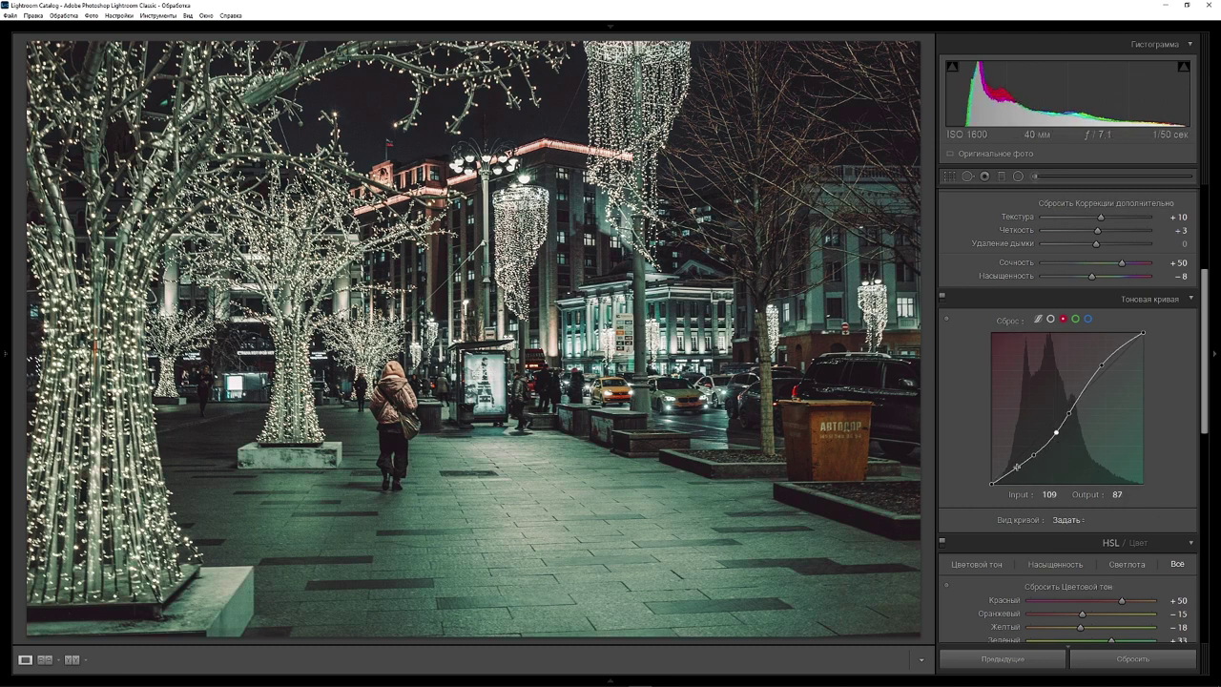
drag(1018, 482, 1021, 487)
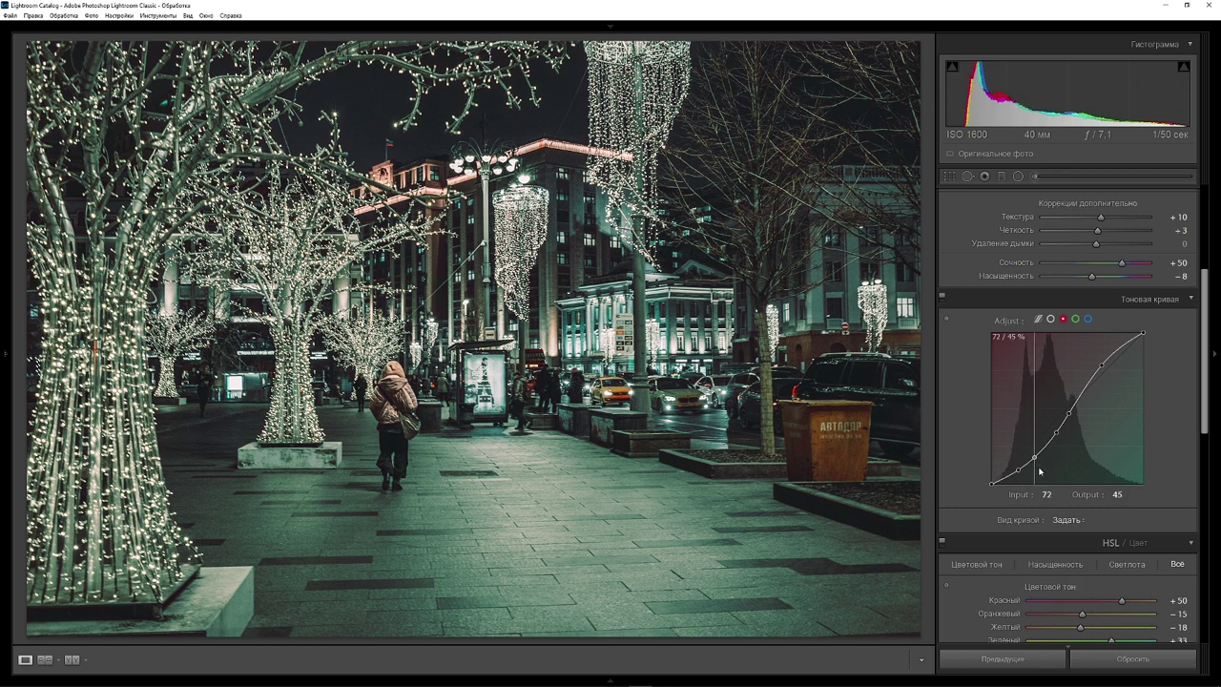
drag(1035, 458, 1036, 460)
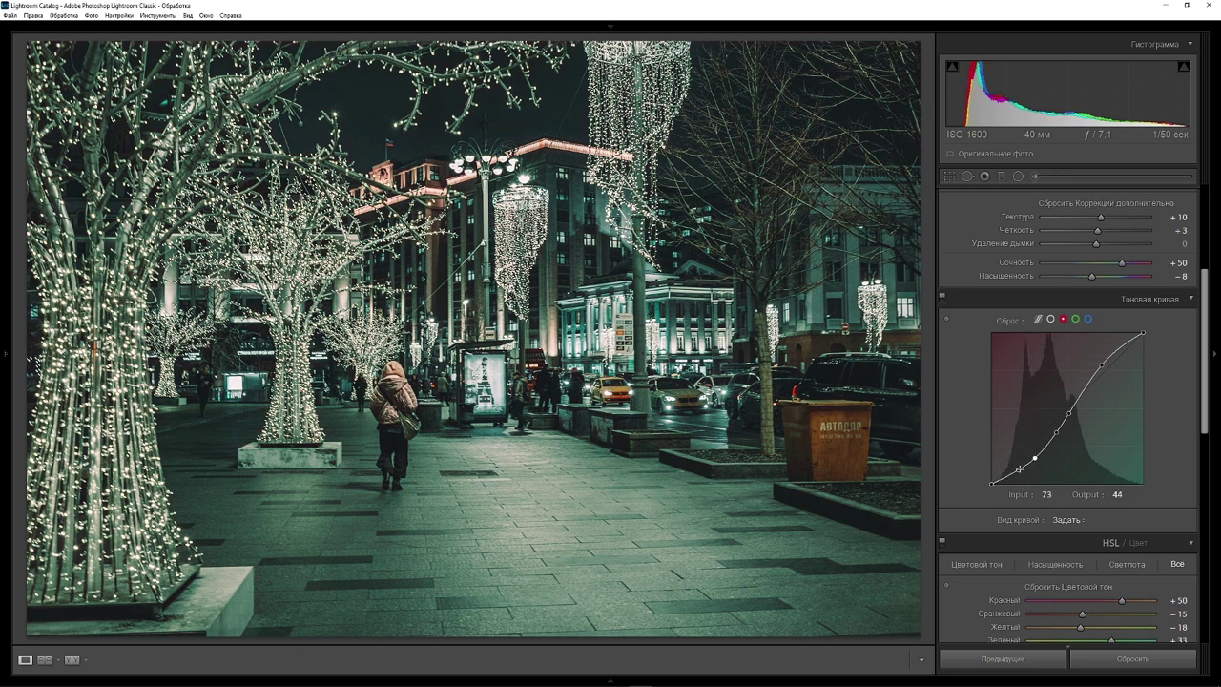
click(1019, 469)
Lower the green curve's midtones and dark point slightly
click(1077, 320)
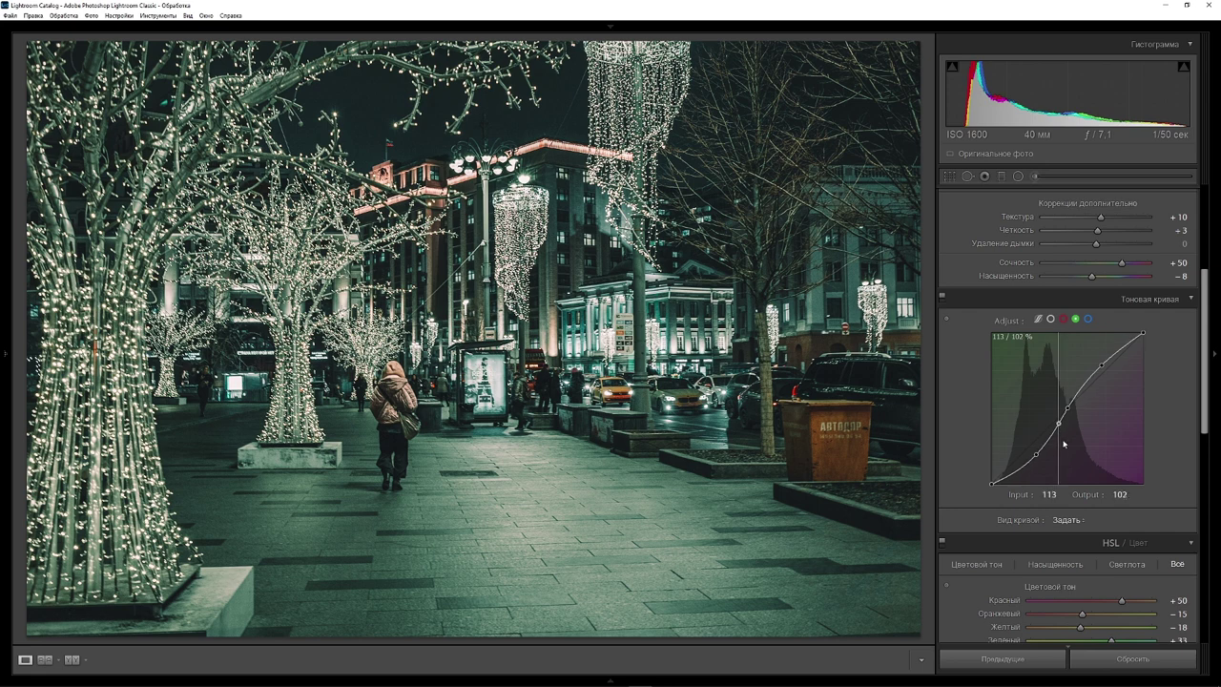
drag(1063, 441, 1062, 445)
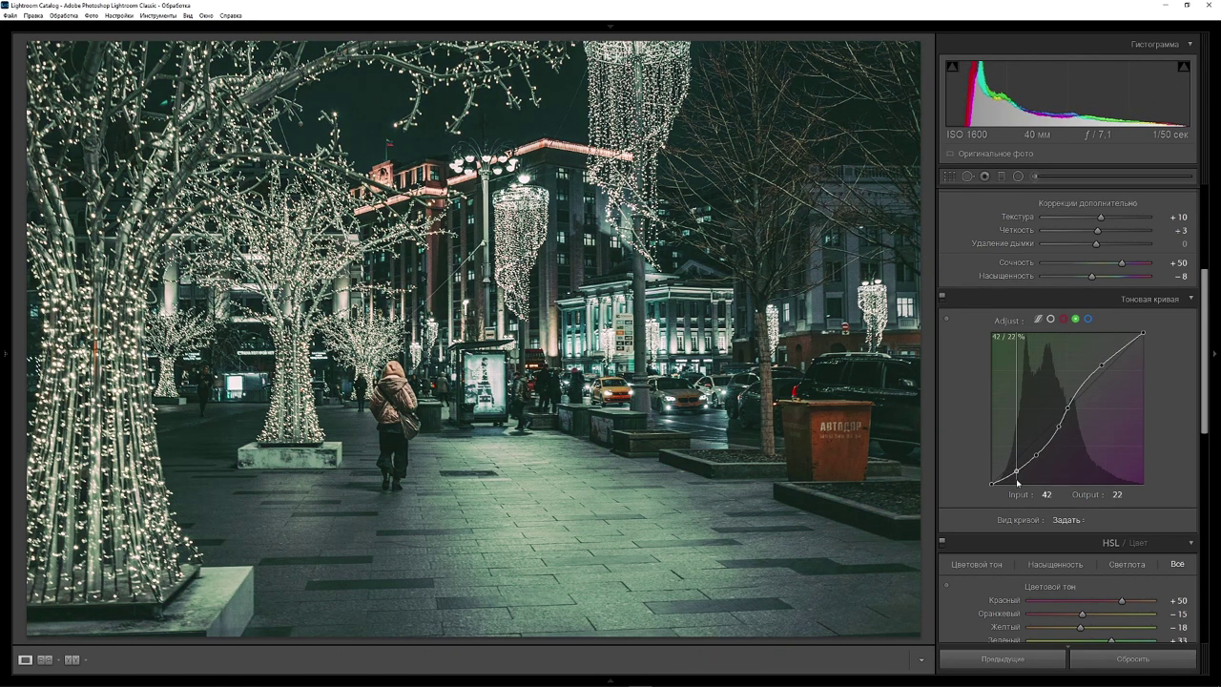
drag(1016, 482, 1018, 487)
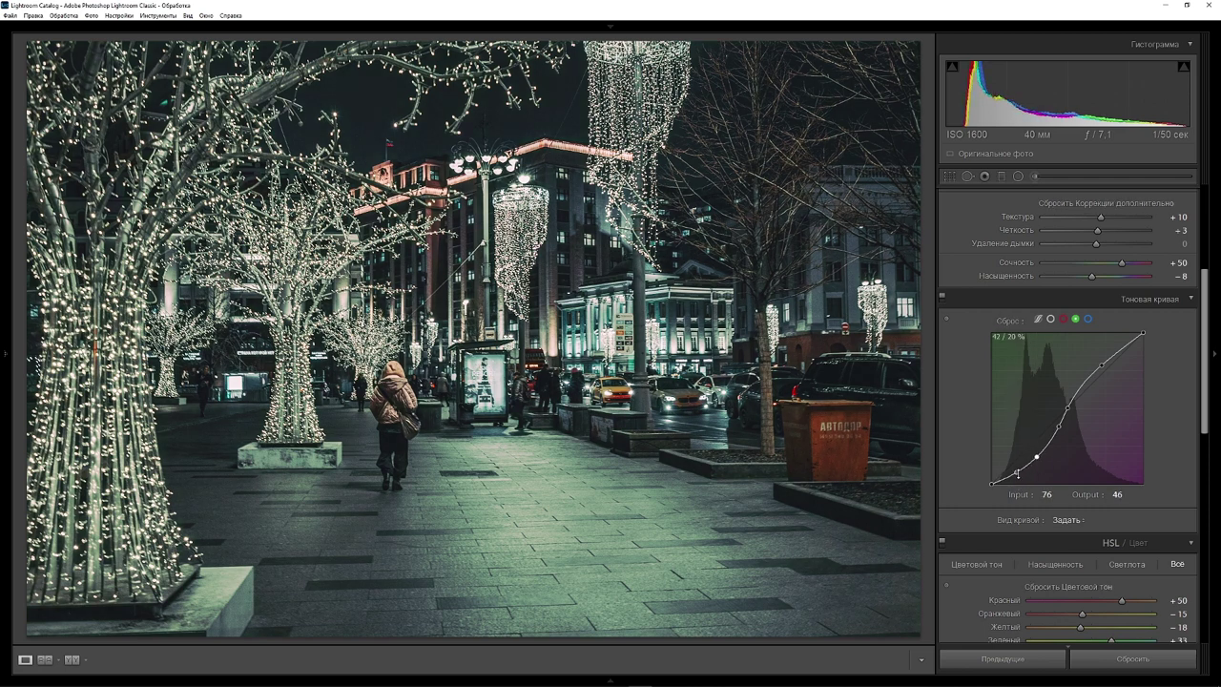
key(alt)
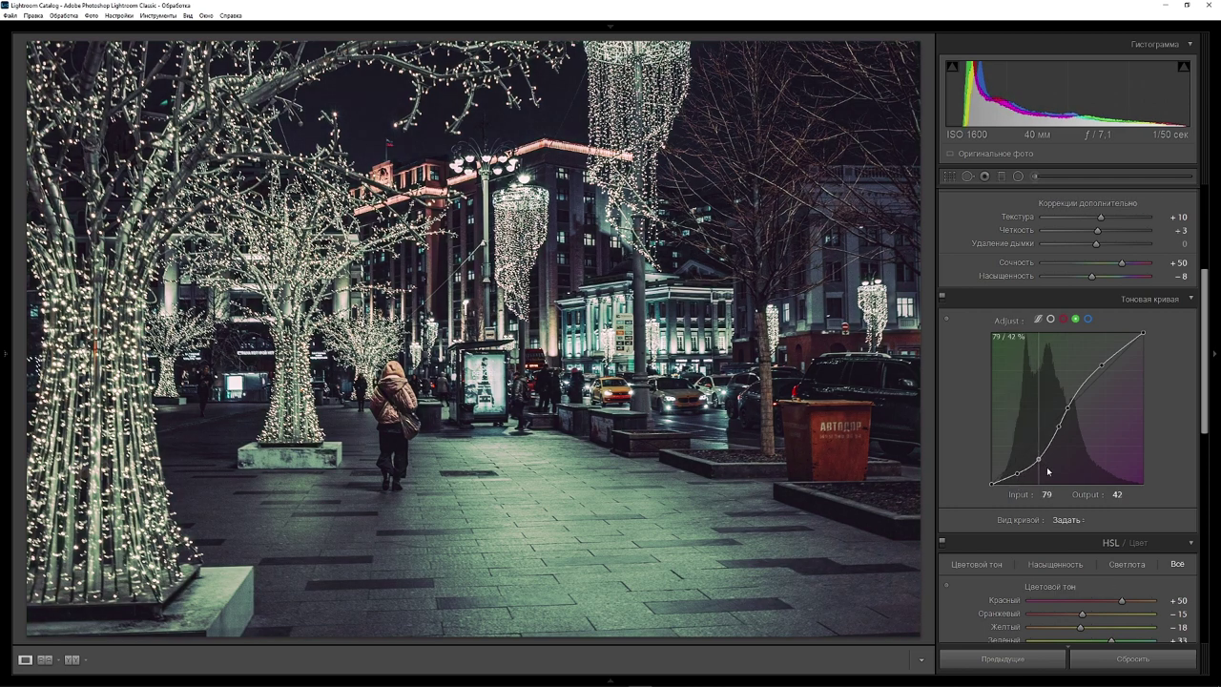
click(1040, 457)
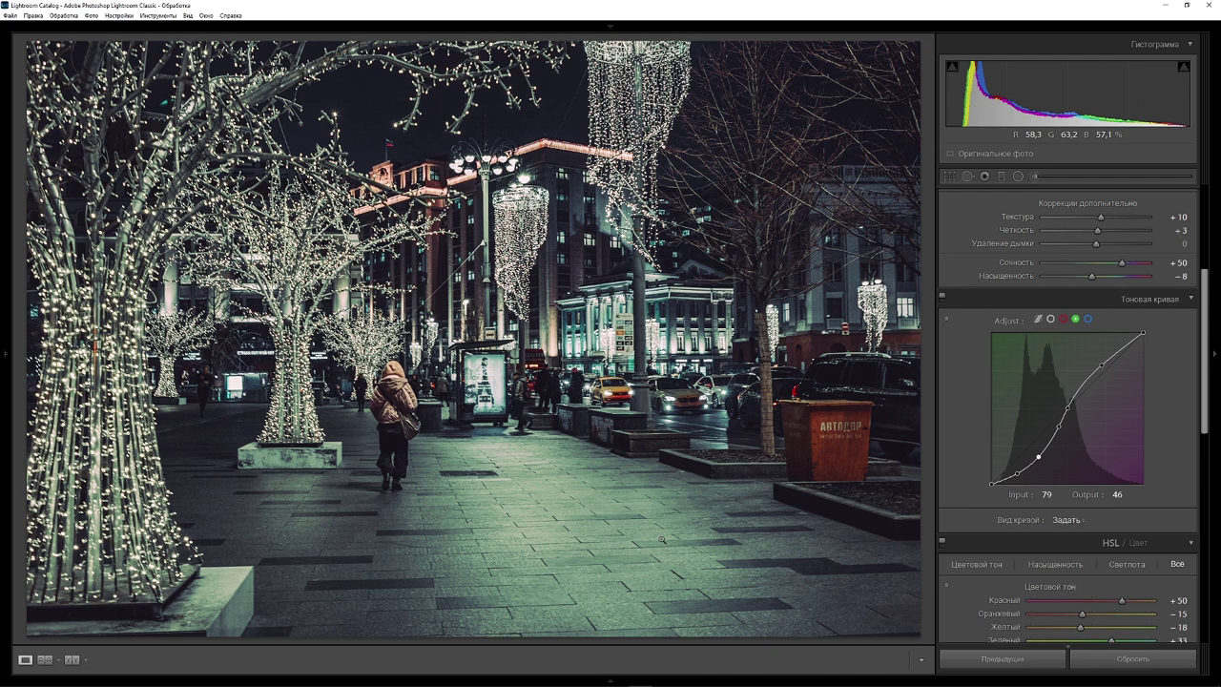
key(alt)
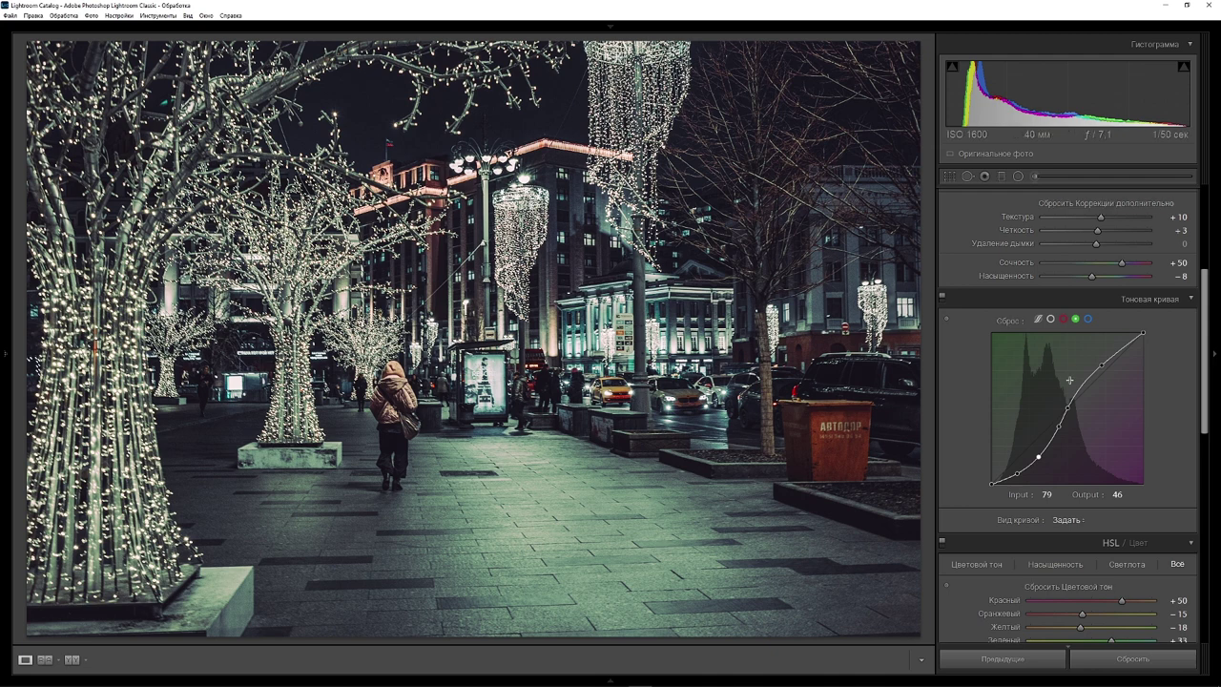
Shape the blue curve with shadow points near 39/26 and 74/53 and a 127/131 midpoint
alt+click(1088, 320)
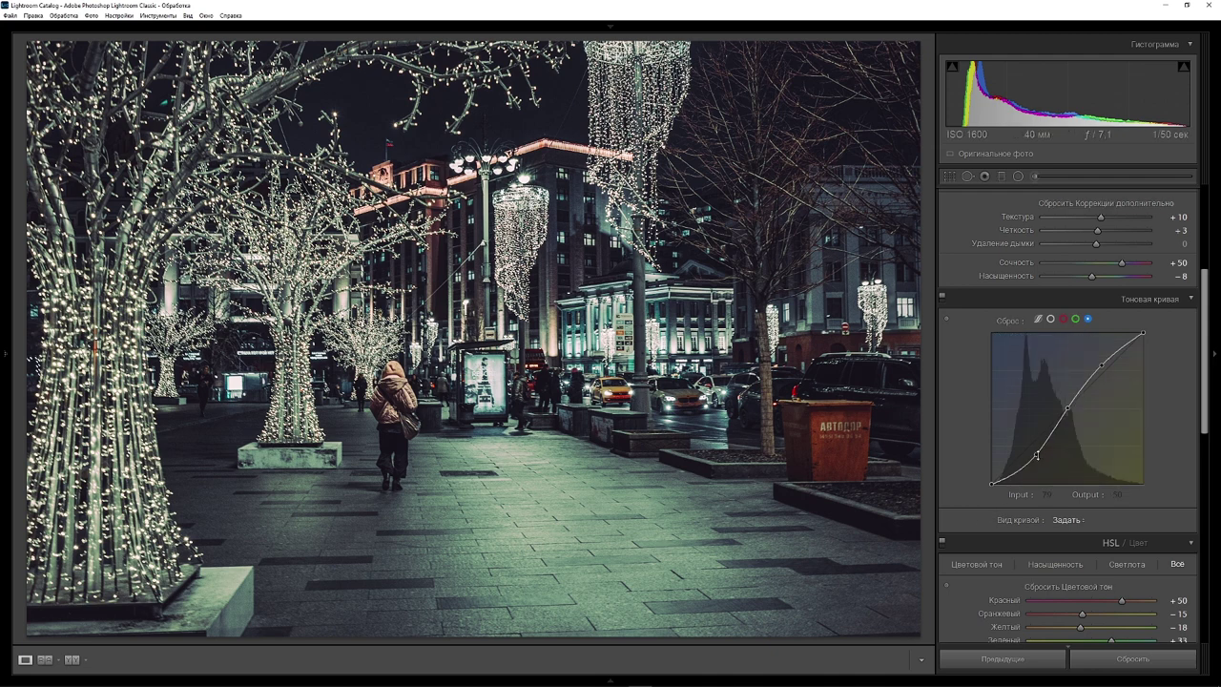
drag(1037, 455, 1014, 482)
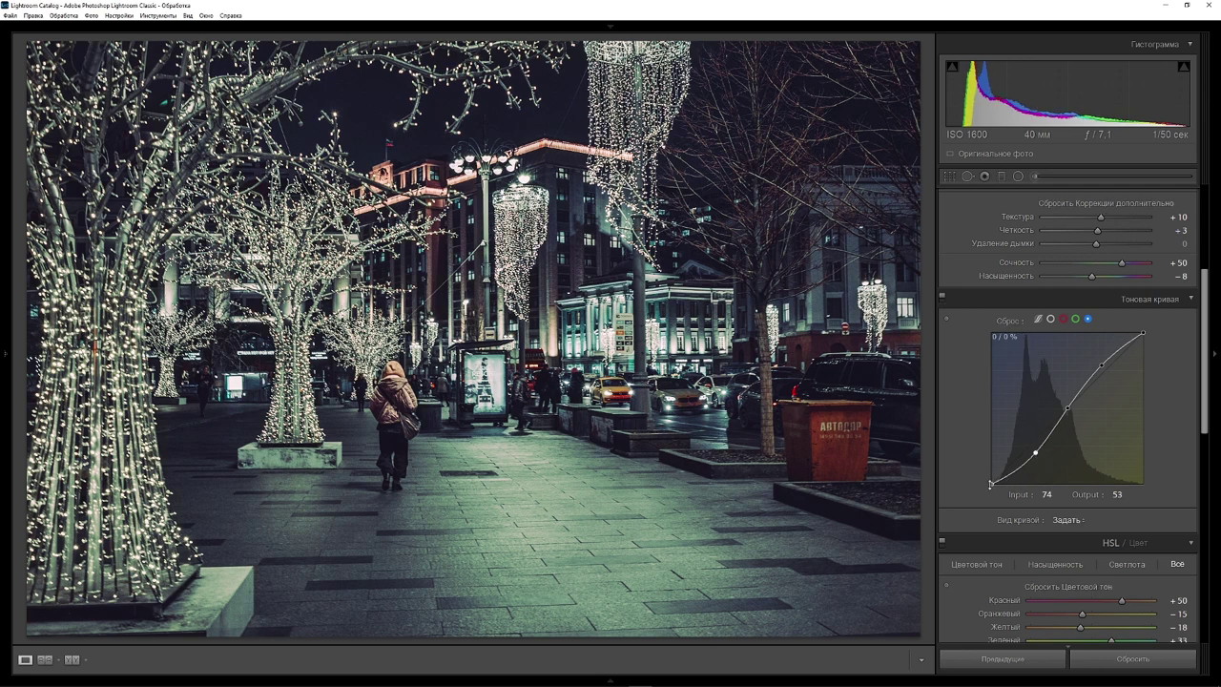
click(1016, 467)
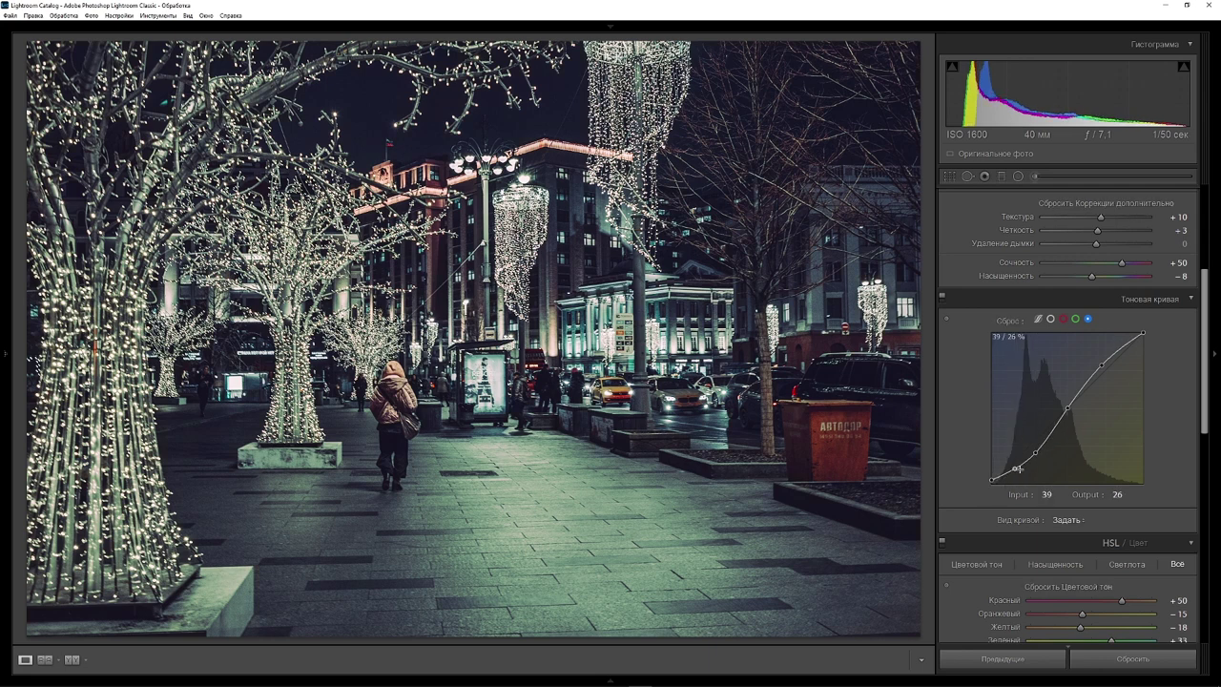
click(1067, 408)
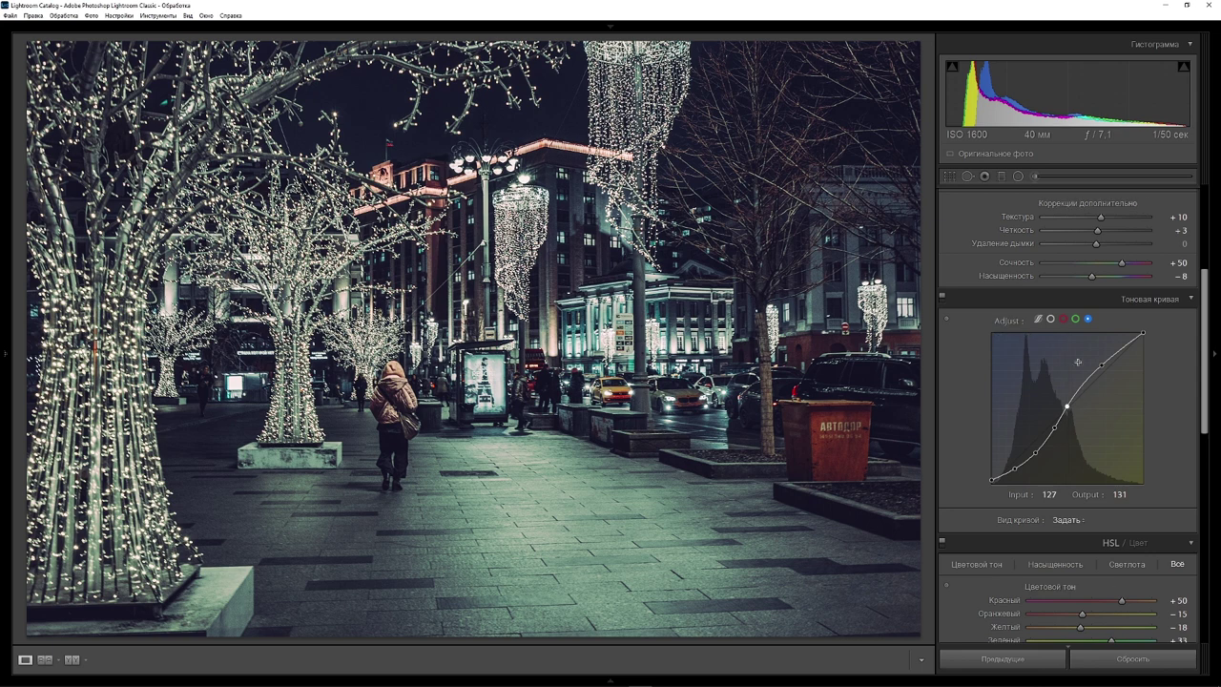
click(1051, 320)
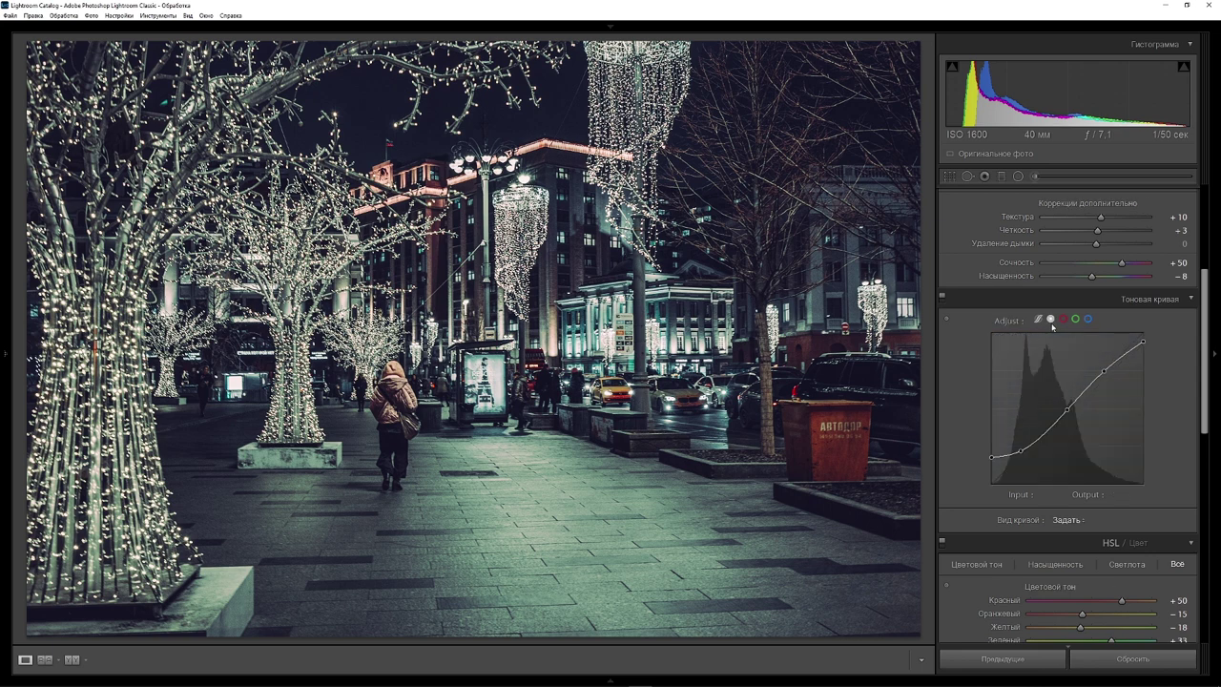
Fade the RGB curve by lifting the black point and pulling the shadow point down
drag(990, 462, 1011, 483)
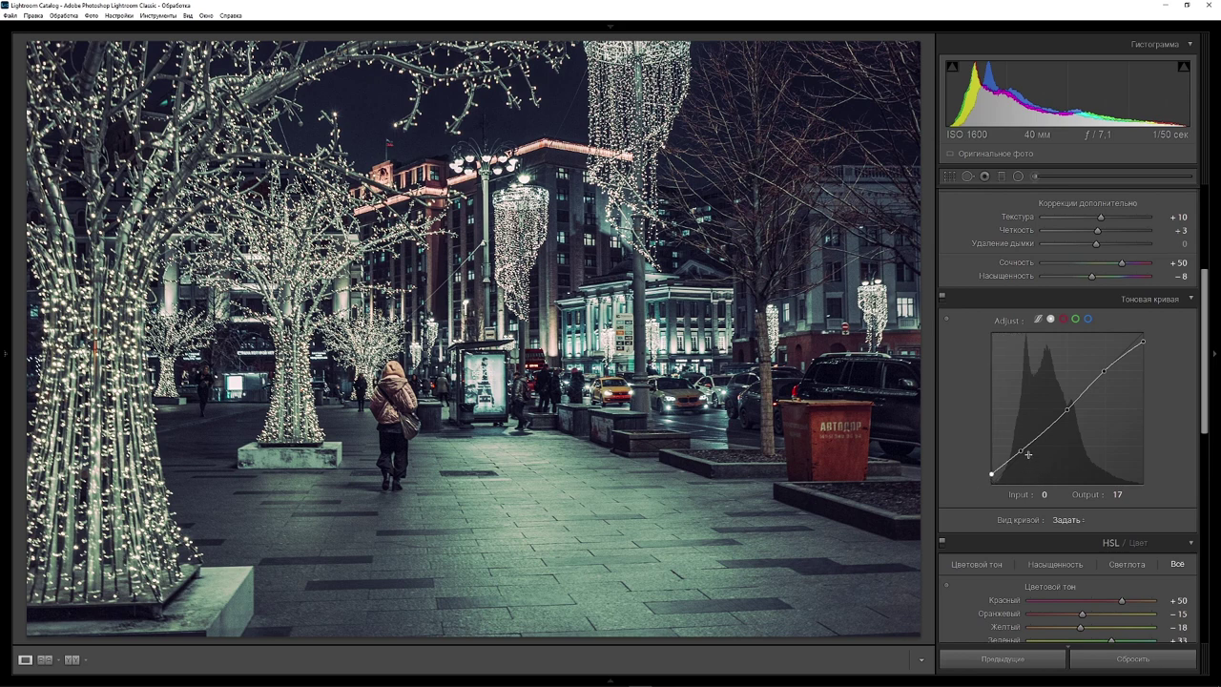
mouse_move(1021, 451)
mouse_down()
mouse_move(1029, 509)
mouse_move(1040, 459)
mouse_up()
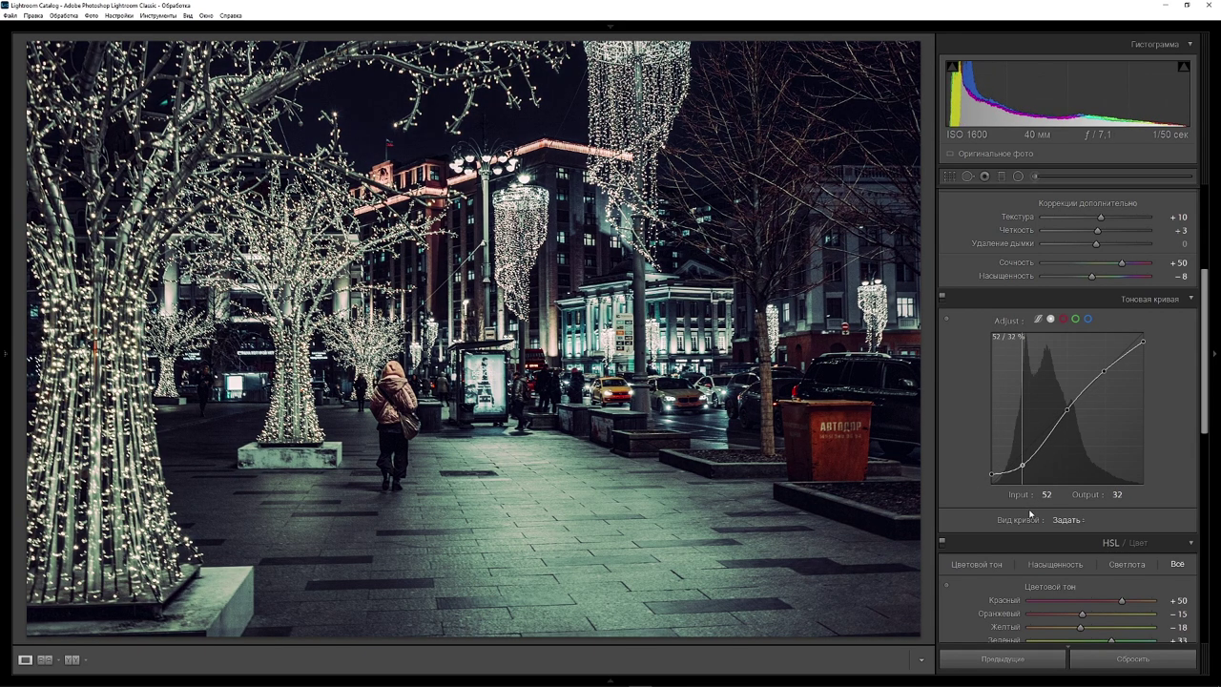
click(1052, 433)
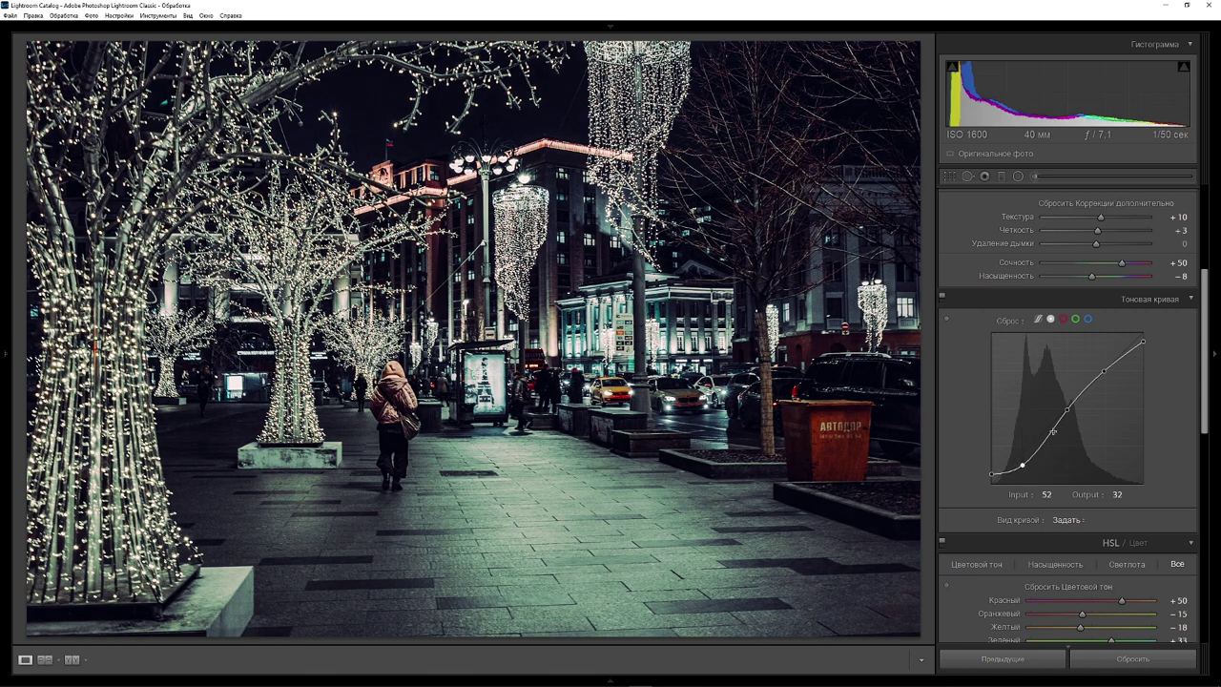
click(947, 319)
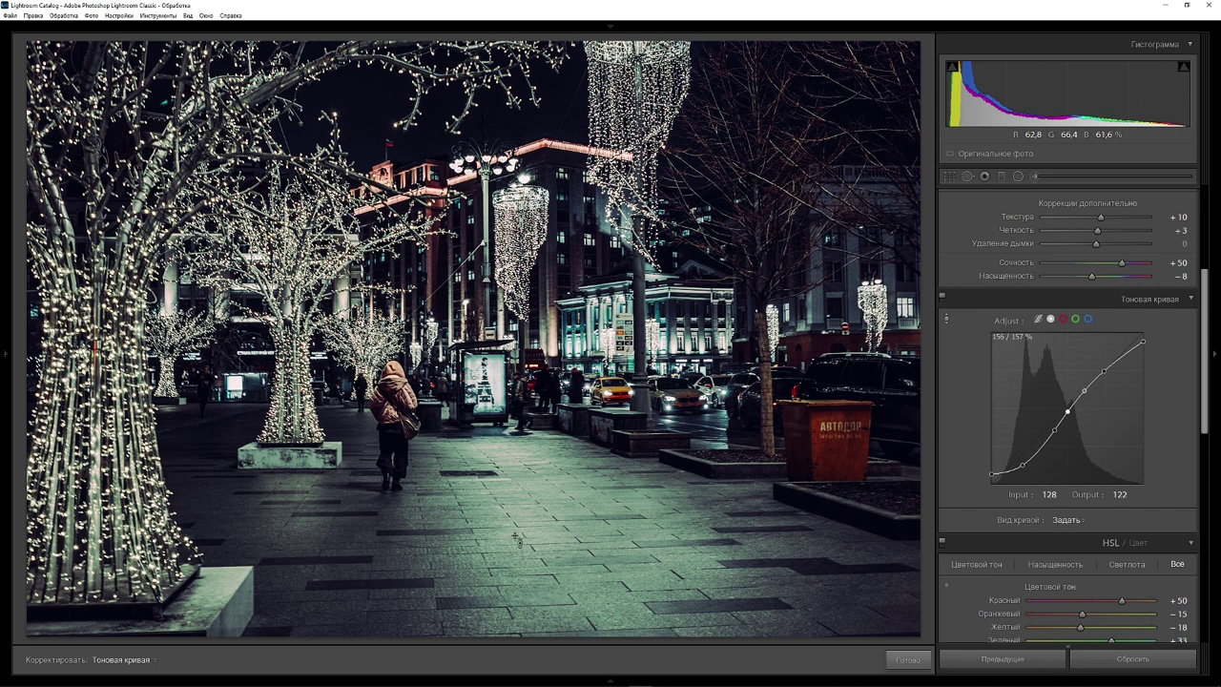
Darken the lower midtones, leaving curve points near 82/57 and 107/89
drag(516, 540, 516, 559)
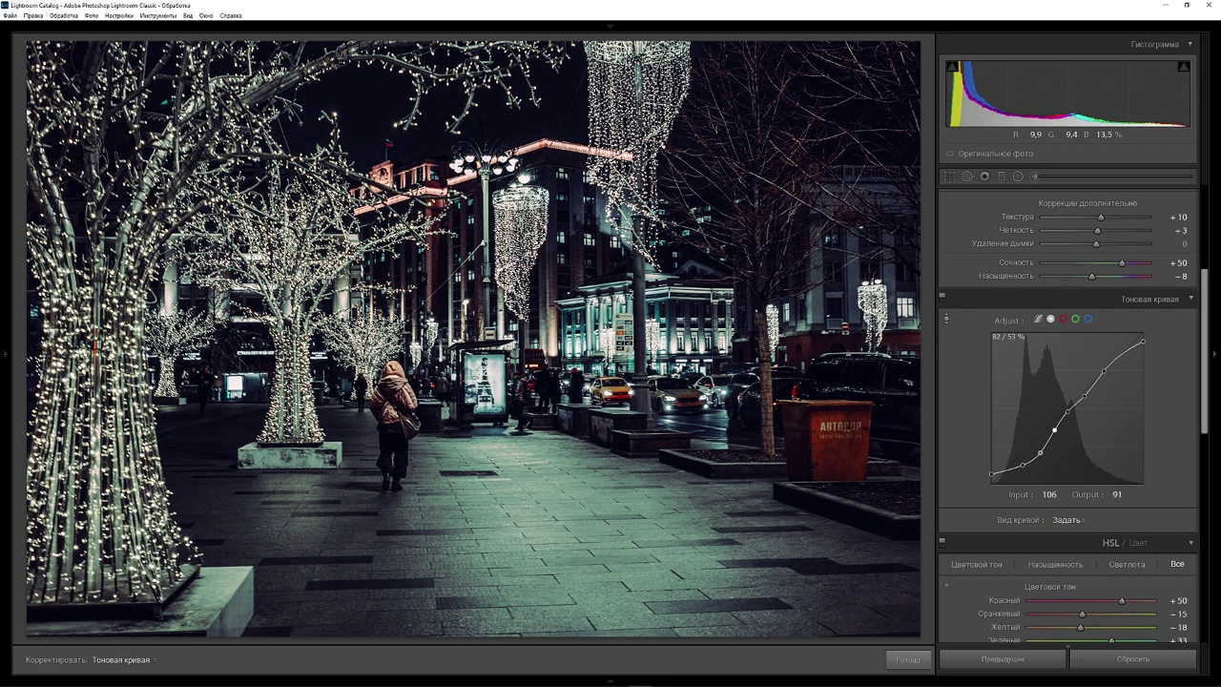
key(alt)
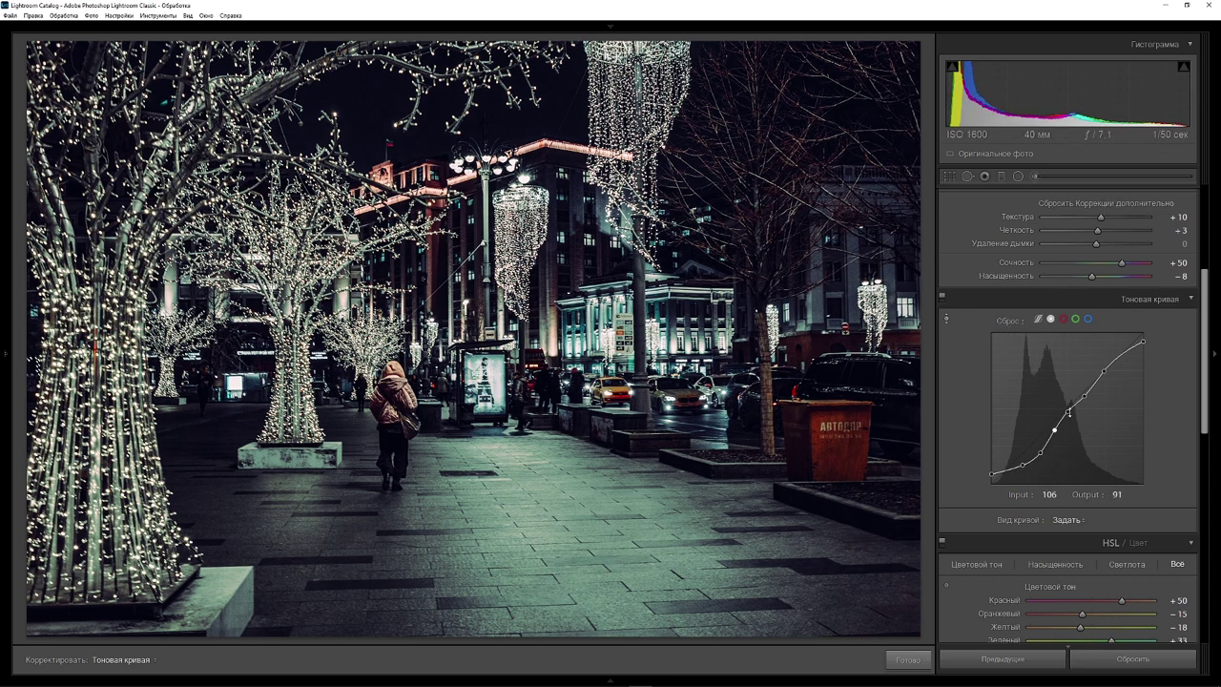
key(Escape)
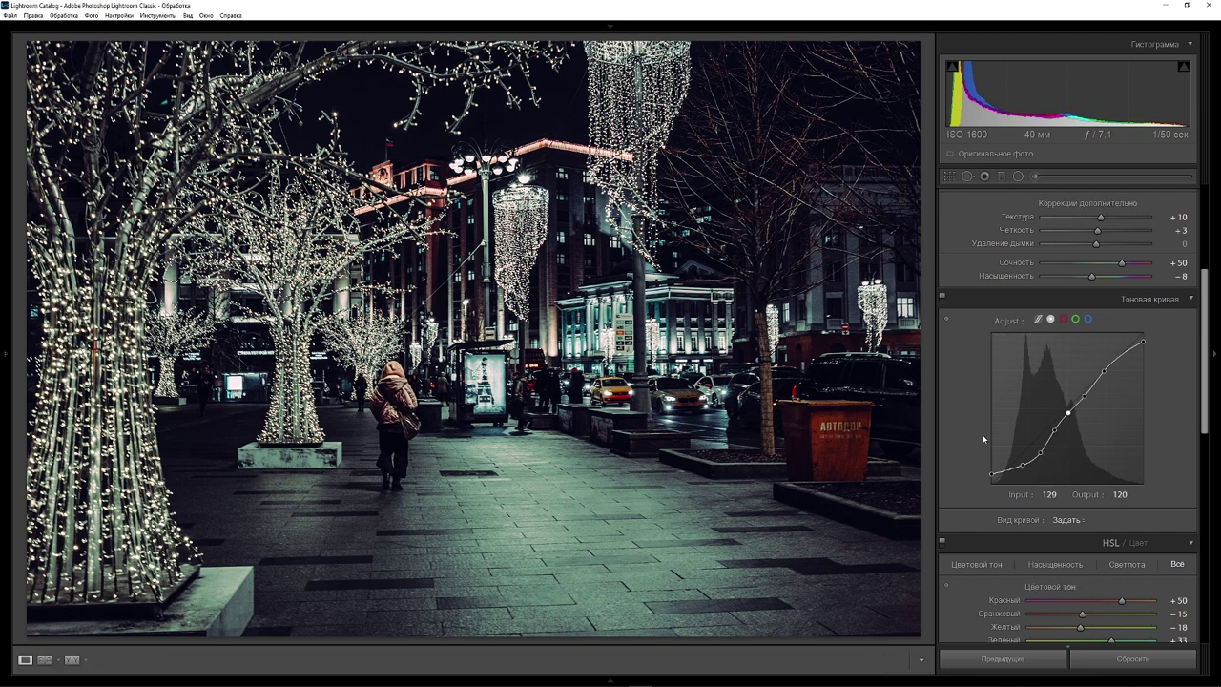
click(1040, 451)
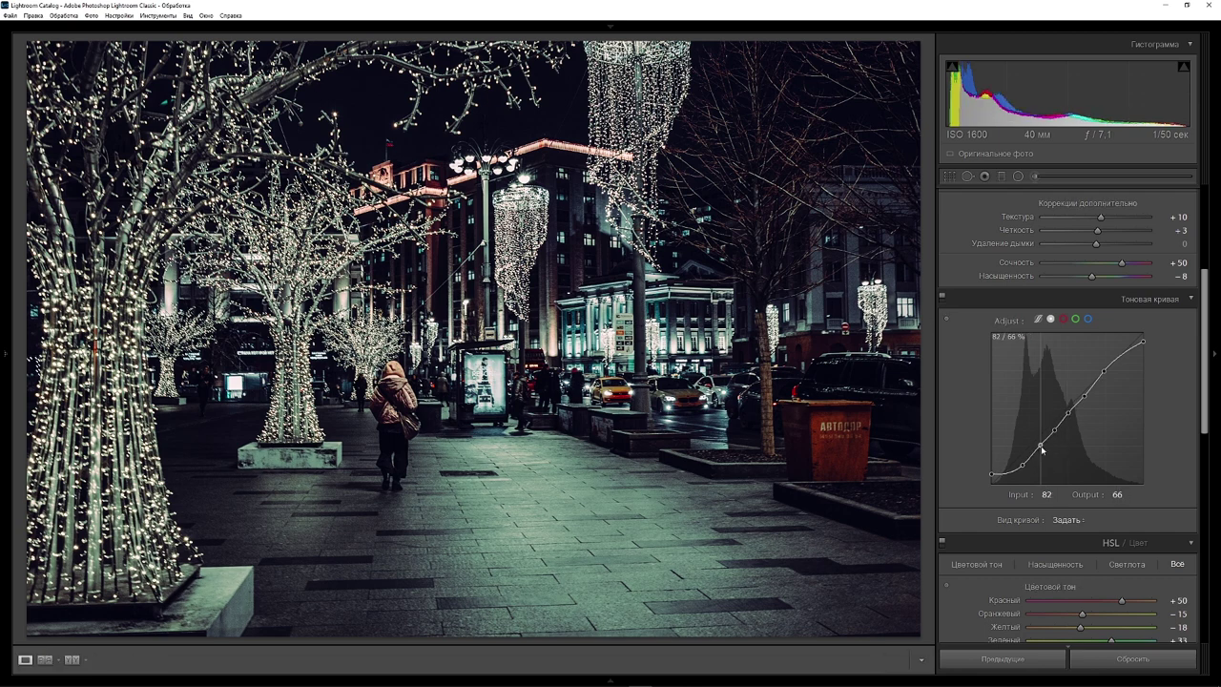
drag(1041, 456, 1043, 459)
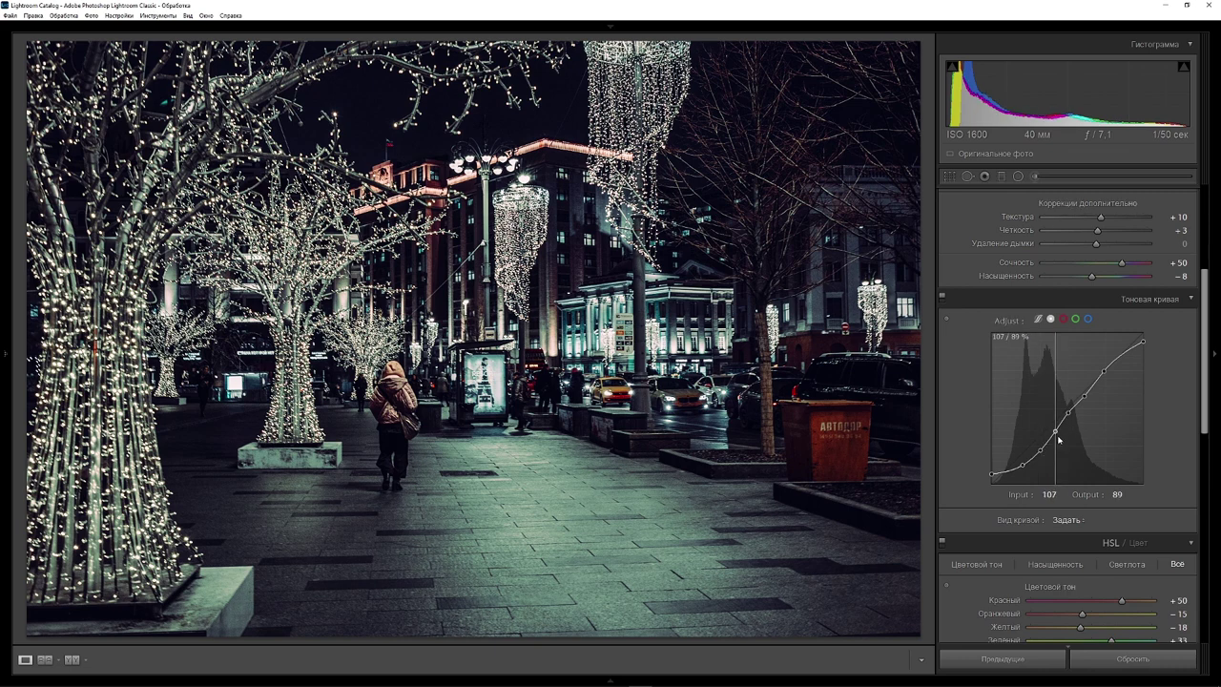
Reduce the overall contrast to −45
drag(1204, 340, 1204, 292)
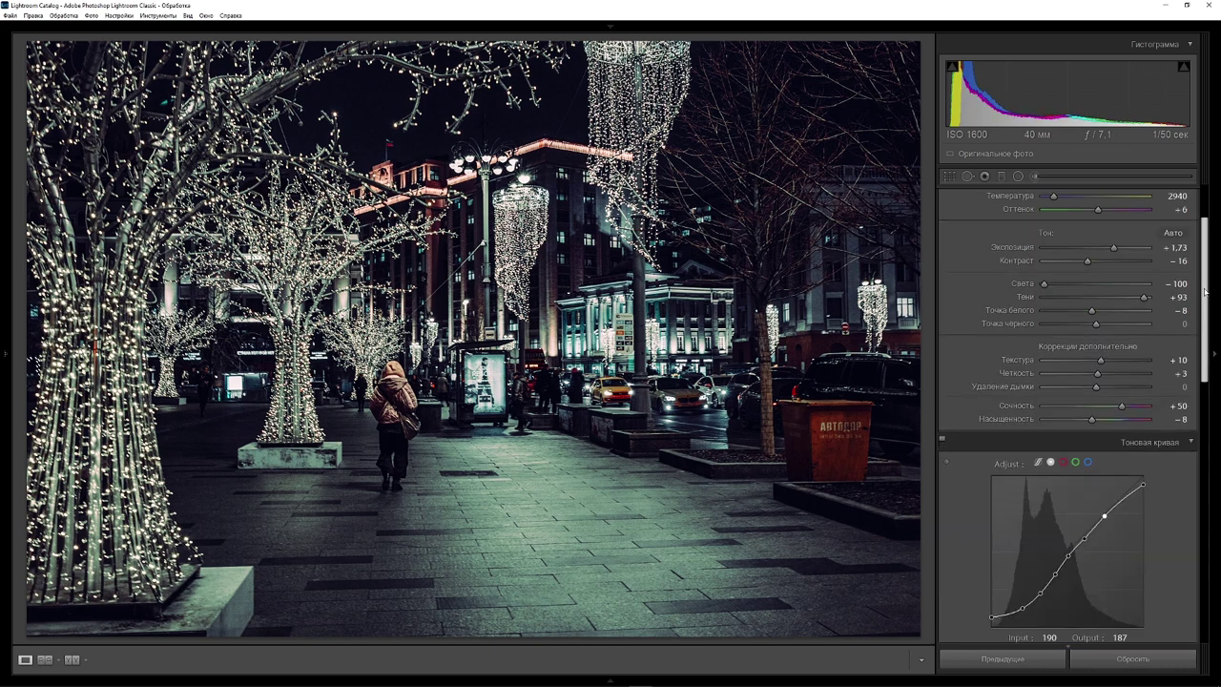
drag(1088, 270, 1072, 272)
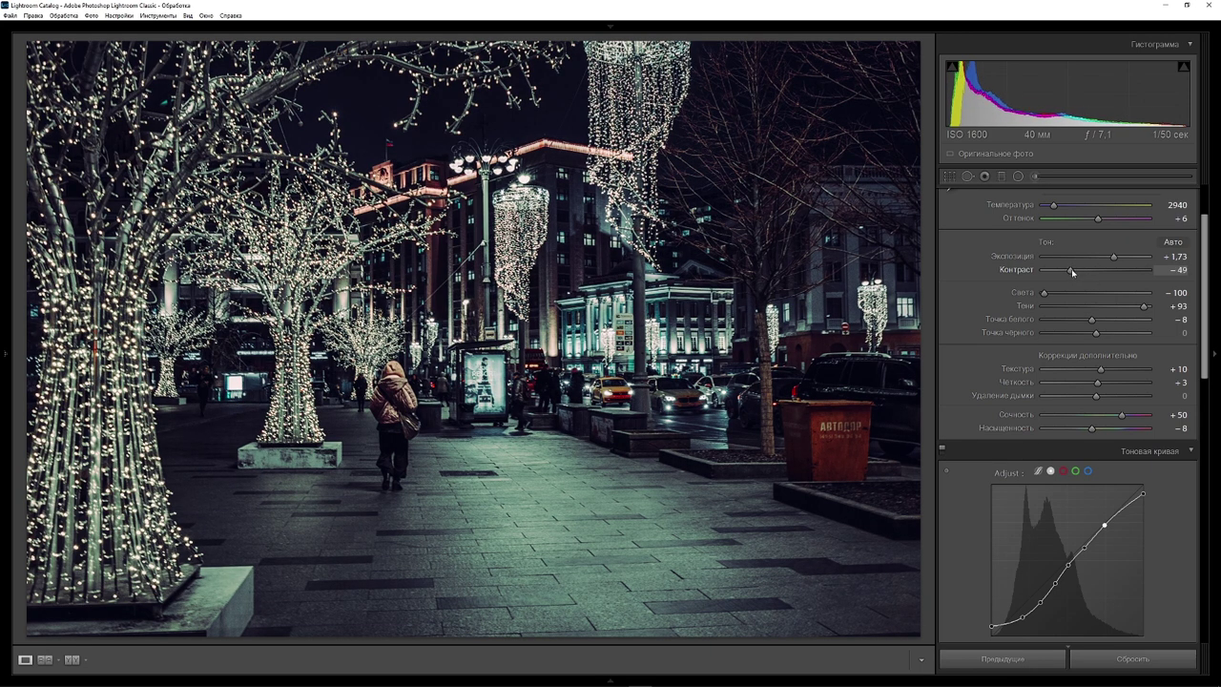
drag(1207, 308, 1214, 398)
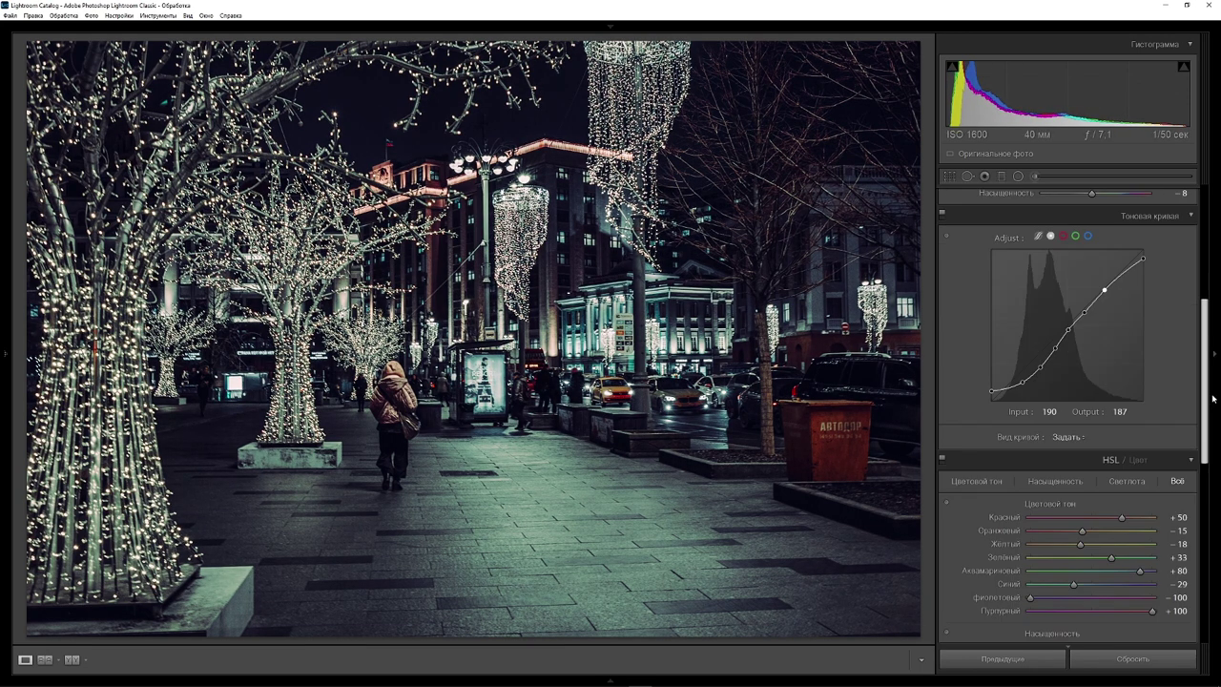
Raise split-toning saturation to 24 for shadows (hue 206) and 27 for highlights (hue 37)
click(1179, 459)
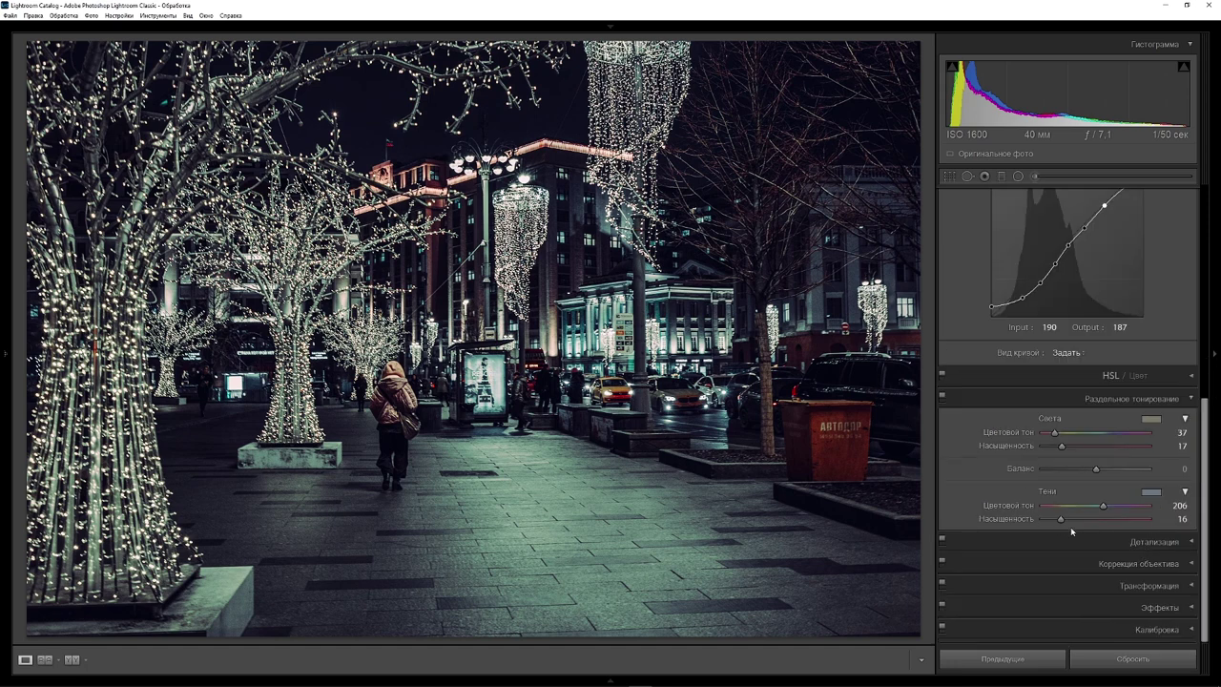
drag(1060, 520, 1072, 520)
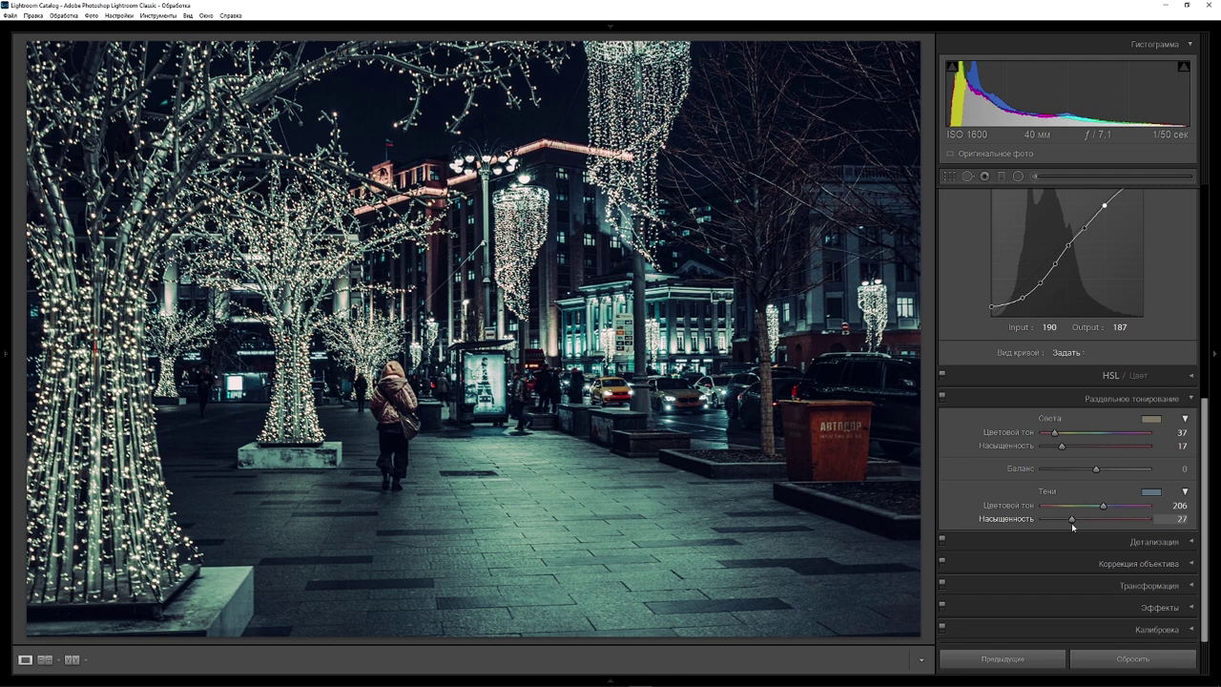
drag(1071, 523, 1070, 524)
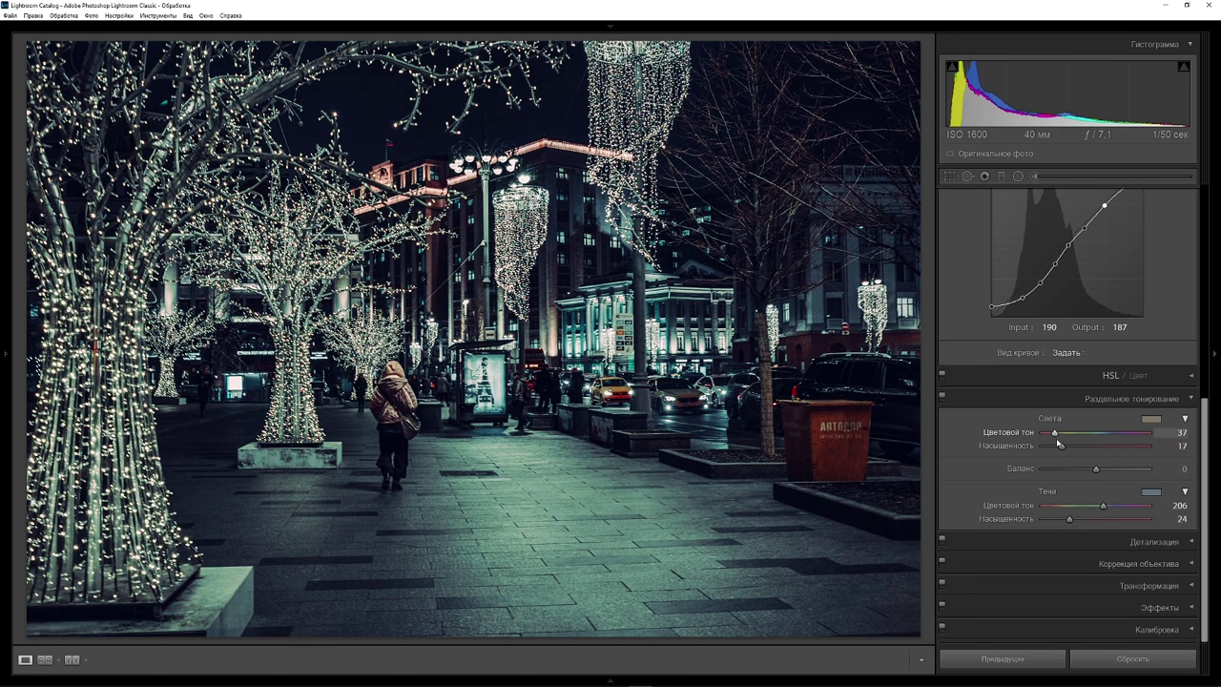
drag(1062, 447, 1073, 449)
drag(1207, 433, 1206, 227)
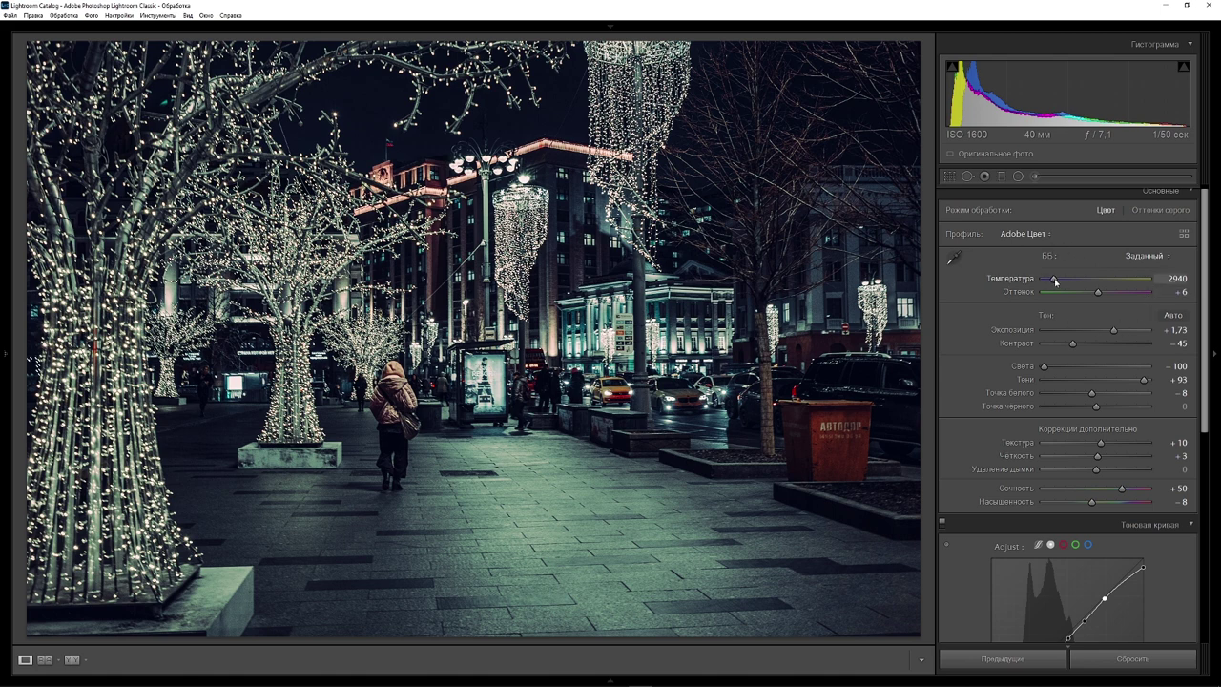
Try a warmer white balance, then settle the temperature at 2830
drag(1055, 279, 1069, 284)
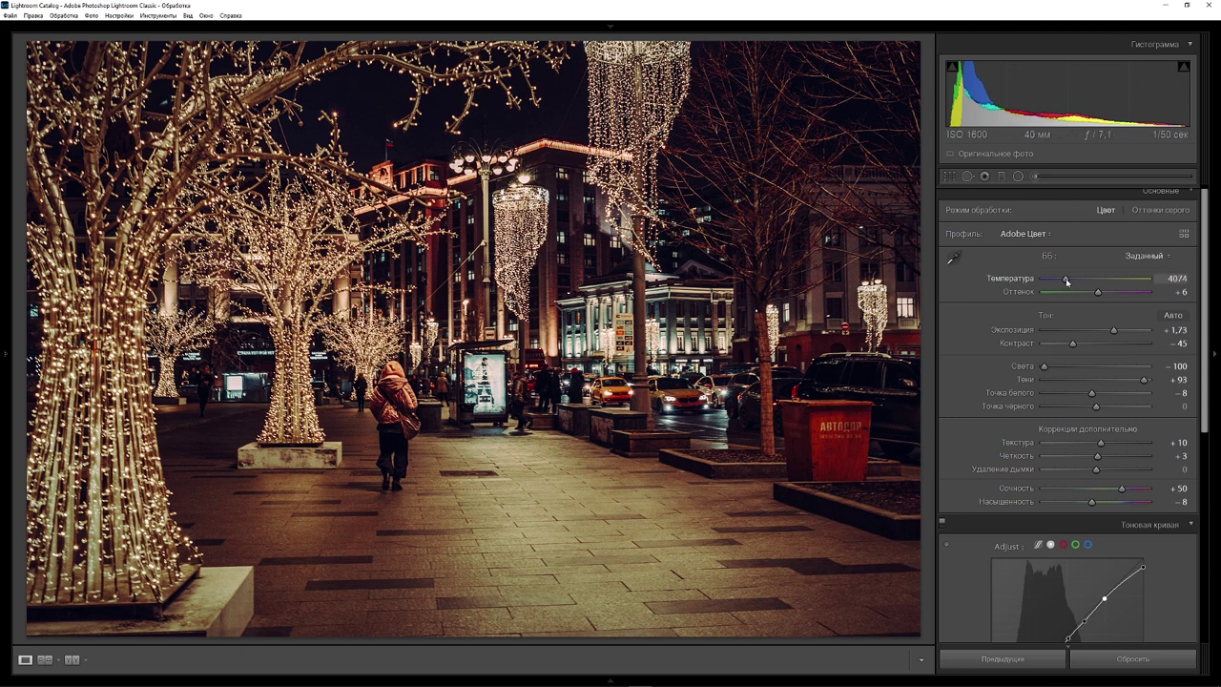
drag(1068, 279, 1052, 281)
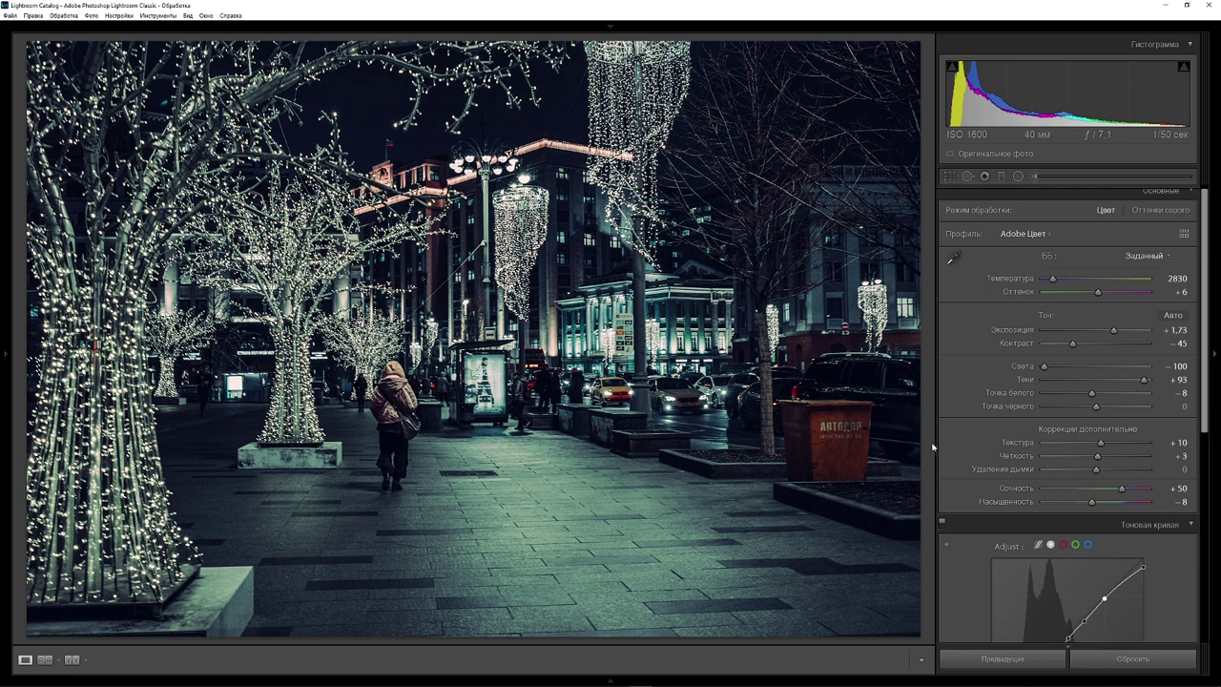
key(backslash)
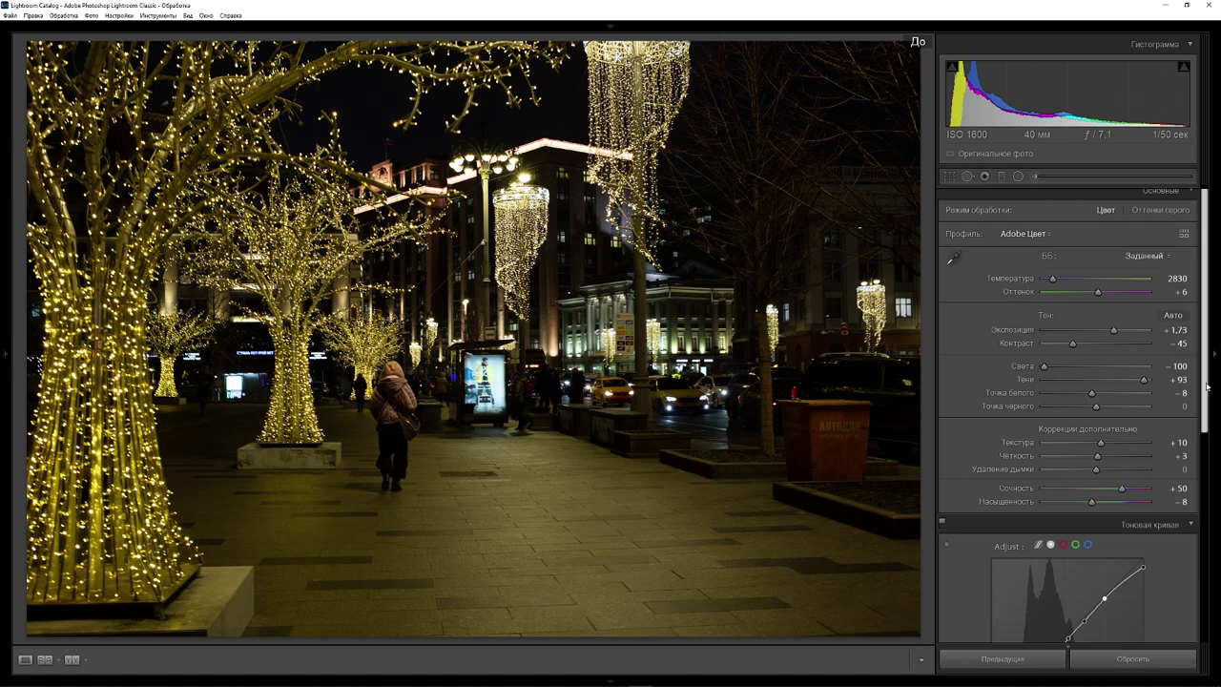
key(backslash)
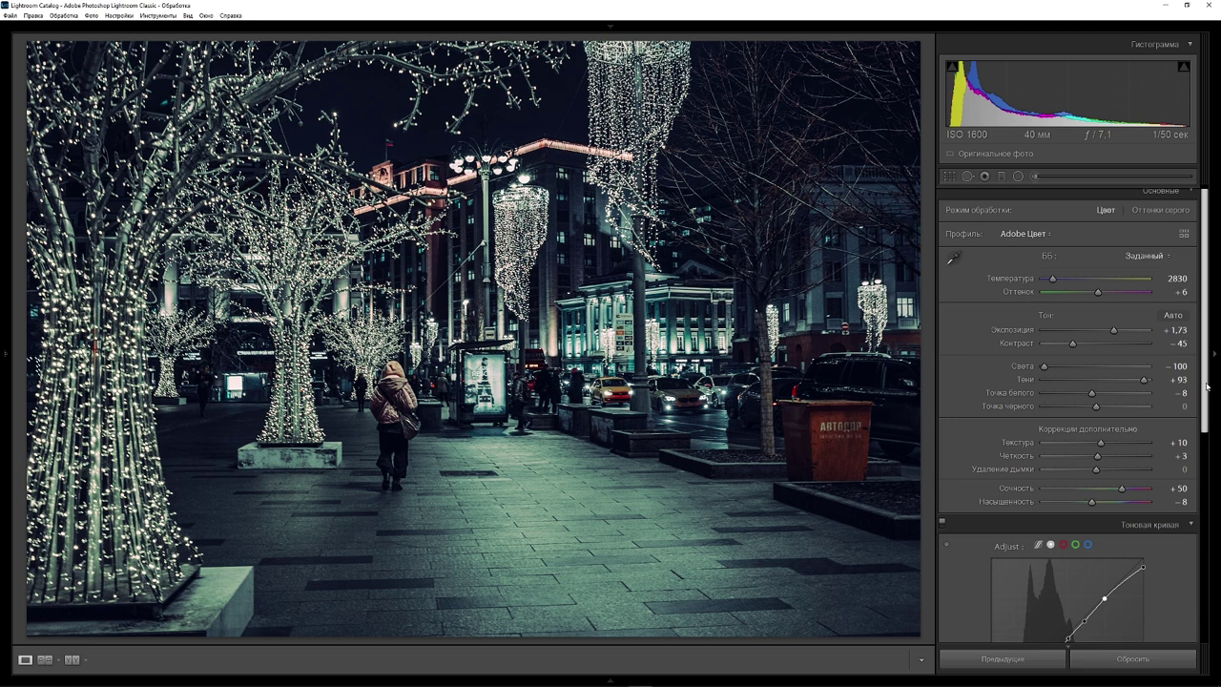
drag(1207, 384, 1218, 465)
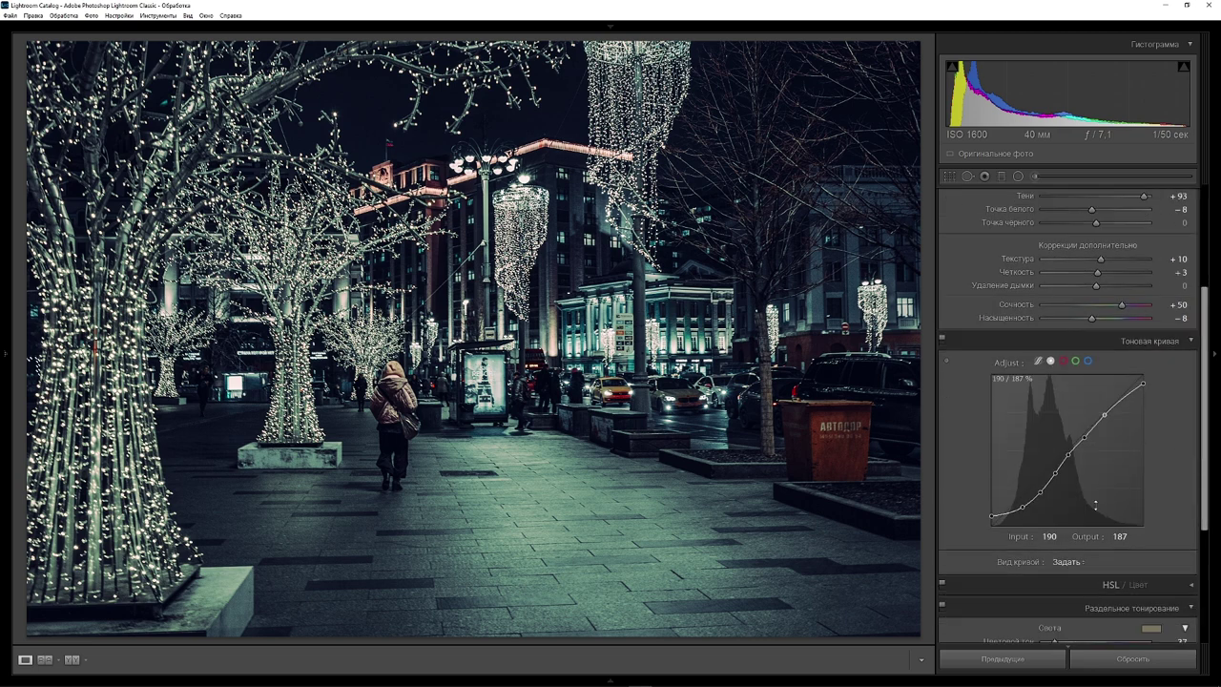